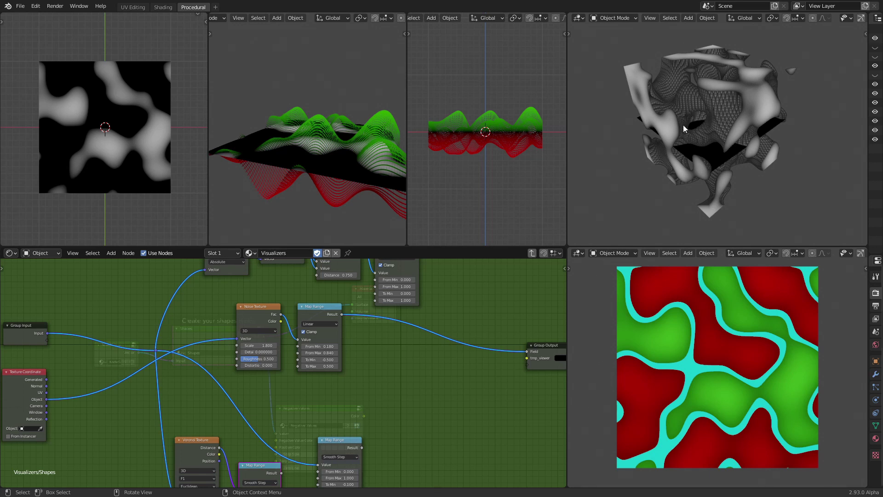
# Set the Noise Texture node's scale to 2.010
pyautogui.moveTo(723, 127); pyautogui.dragTo(738, 101, button='middle')
pyautogui.scroll(8, 265, 311)
pyautogui.moveTo(274, 307); pyautogui.dragTo(269, 356, button='middle')
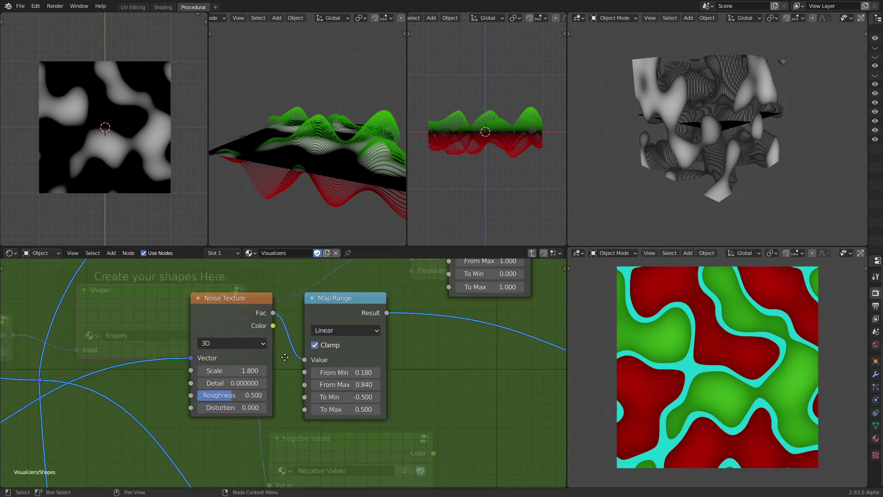
pyautogui.scroll(-5, 352, 331)
pyautogui.moveTo(352, 330); pyautogui.dragTo(240, 315, button='middle')
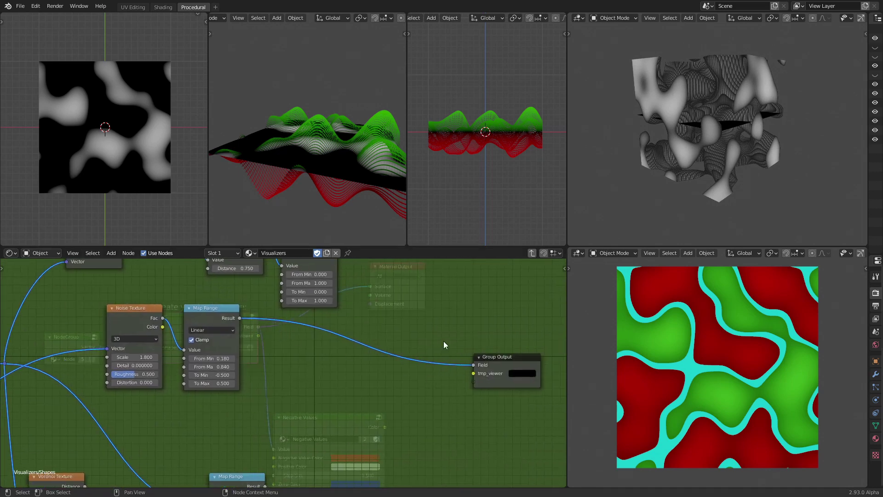
pyautogui.moveTo(284, 348); pyautogui.dragTo(361, 368, button='middle')
pyautogui.scroll(4, 327, 366)
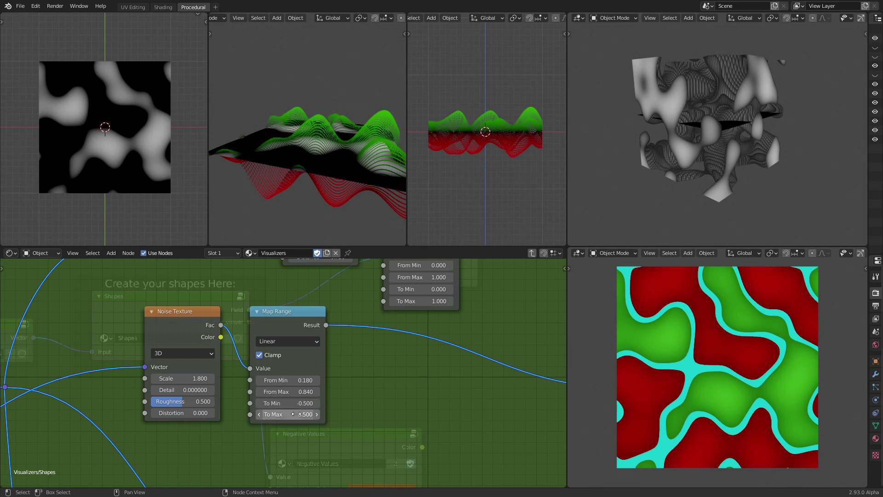
pyautogui.moveTo(718, 144)
pyautogui.mouseDown(button='middle')
pyautogui.moveTo(642, 154)
pyautogui.moveTo(644, 183)
pyautogui.moveTo(708, 144)
pyautogui.mouseUp(button='middle')
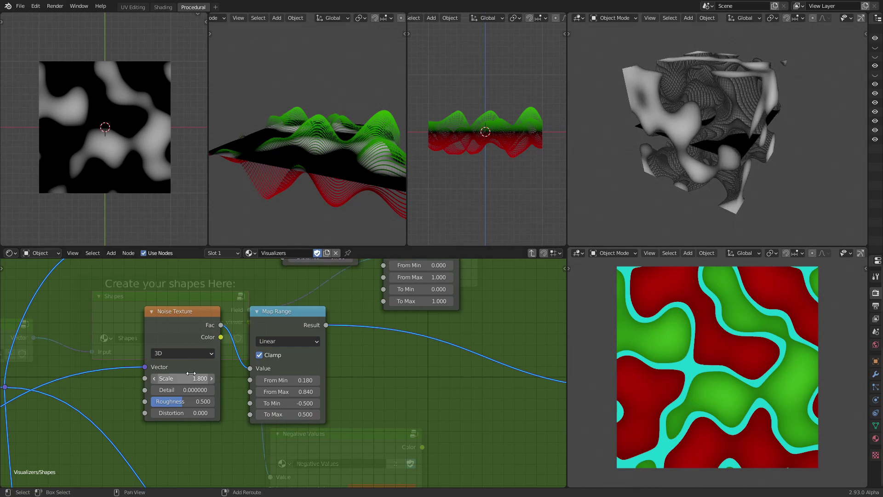
pyautogui.moveTo(191, 373); pyautogui.dragTo(170, 389)
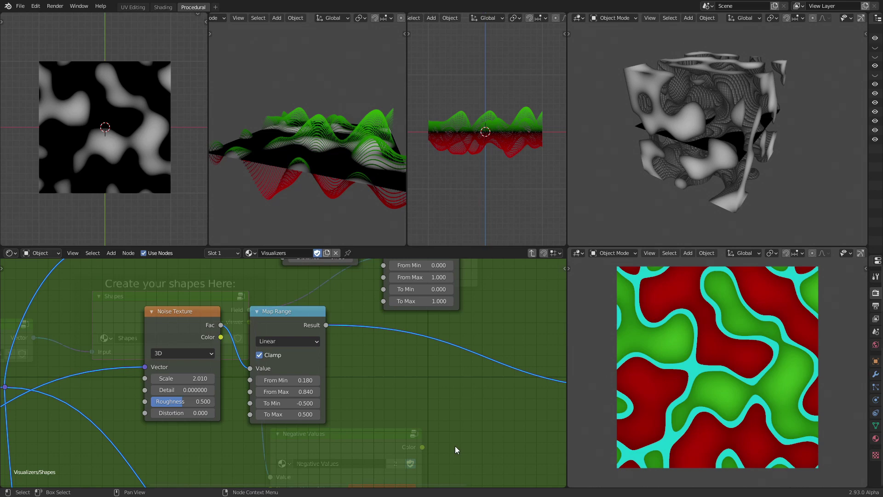
# Move the Noise Texture node and its linear Map Range node slightly closer to the input nodes
pyautogui.scroll(-3, 357, 330)
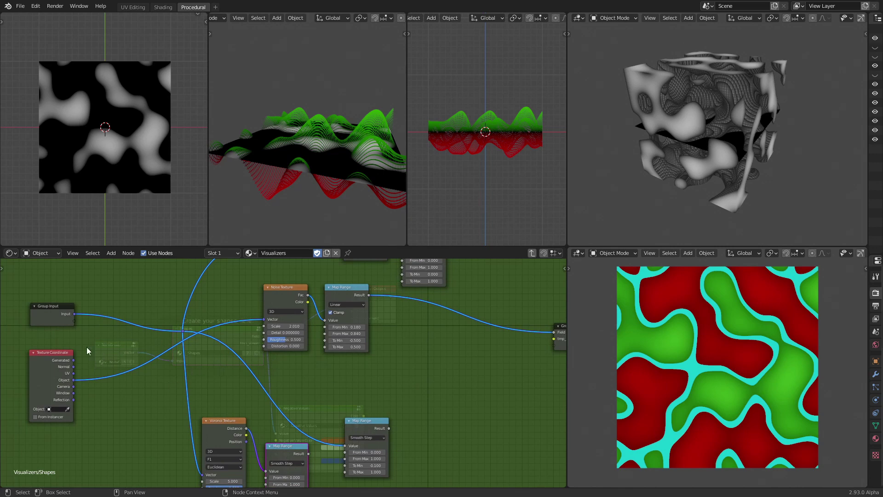
pyautogui.scroll(-2, 101, 376)
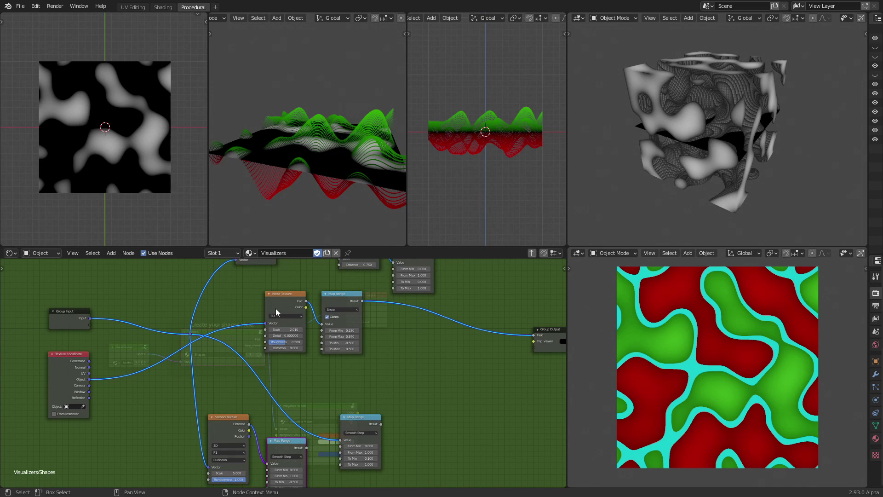
pyautogui.moveTo(279, 299); pyautogui.dragTo(266, 293)
pyautogui.moveTo(340, 295); pyautogui.dragTo(321, 292)
pyautogui.scroll(-2, 313, 380)
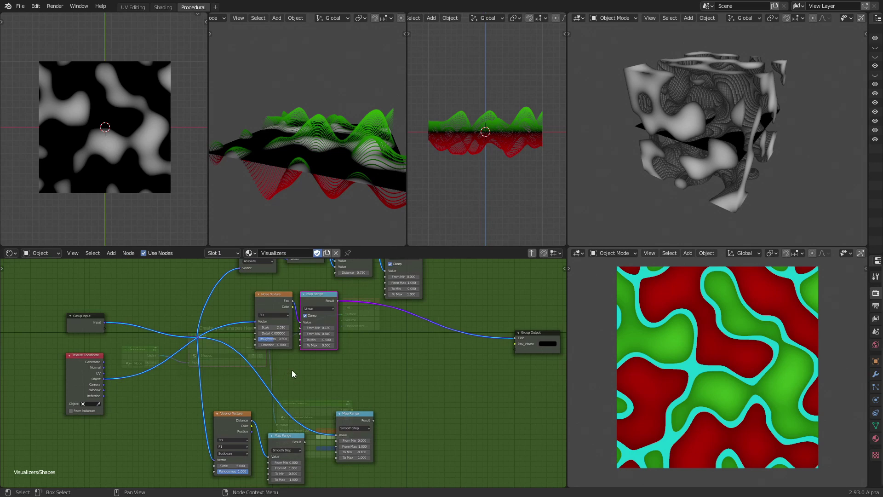
pyautogui.scroll(2, 291, 370)
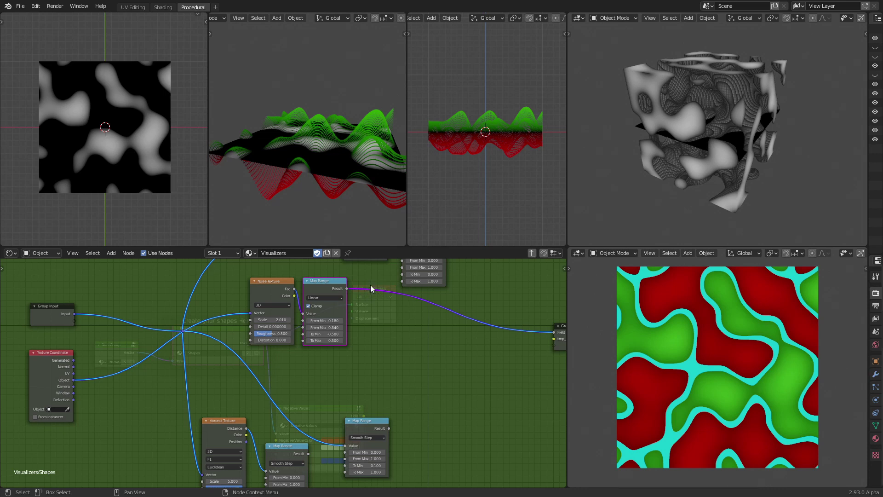
# Reposition the Smooth Step Map Range node fed by the Group Input, and shift the Group Input's reroute point
pyautogui.moveTo(346, 289); pyautogui.dragTo(404, 328)
pyautogui.moveTo(353, 421)
pyautogui.mouseDown()
pyautogui.moveTo(312, 363)
pyautogui.moveTo(353, 416)
pyautogui.mouseUp()
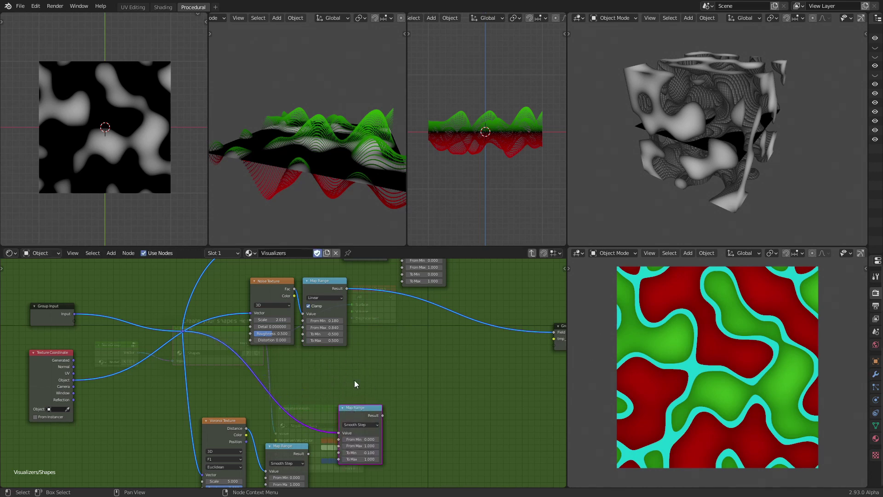
pyautogui.click(183, 330)
pyautogui.press('g')
pyautogui.click(216, 335)
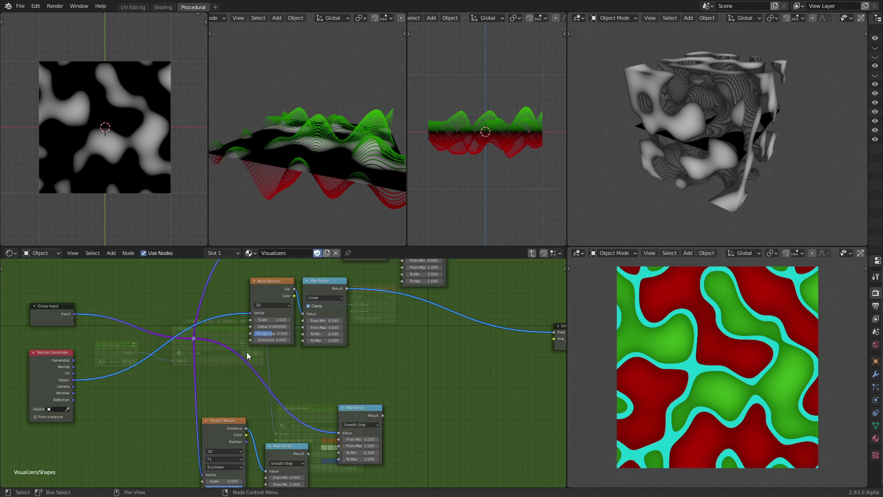
pyautogui.click(224, 378)
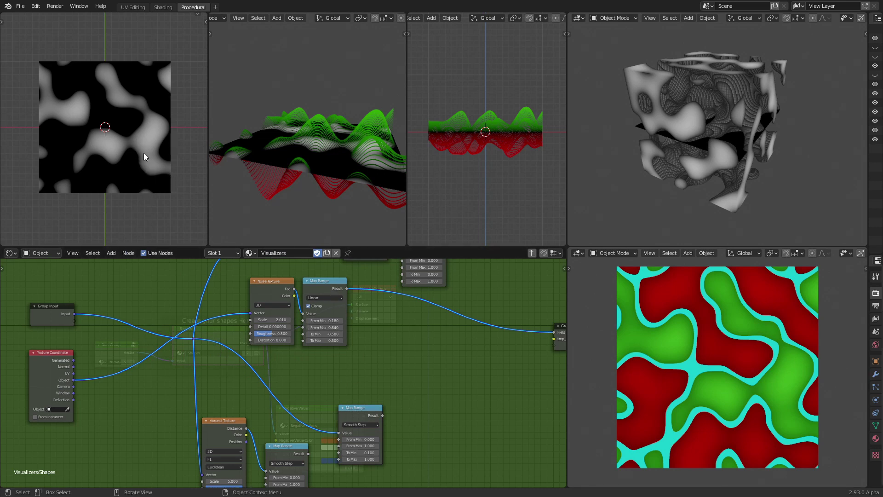
# Shift the reroute point, Noise Texture and linear Map Range nodes toward the inputs, widening the gap before Group Output
pyautogui.moveTo(328, 290); pyautogui.dragTo(310, 315, button='middle')
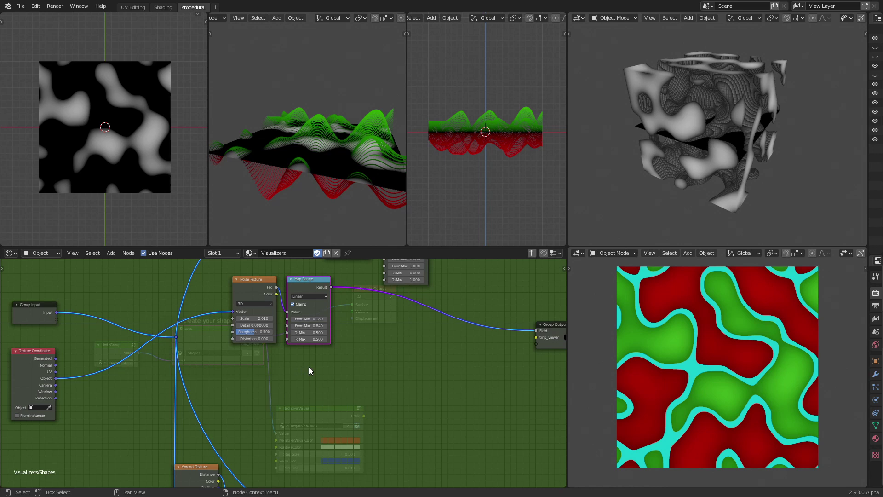
pyautogui.scroll(-1, 327, 365)
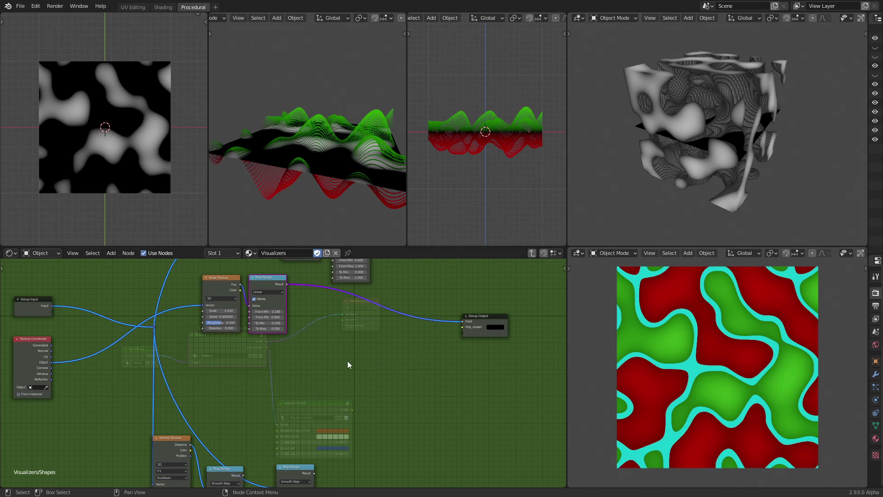
pyautogui.moveTo(274, 372); pyautogui.dragTo(312, 385, button='middle')
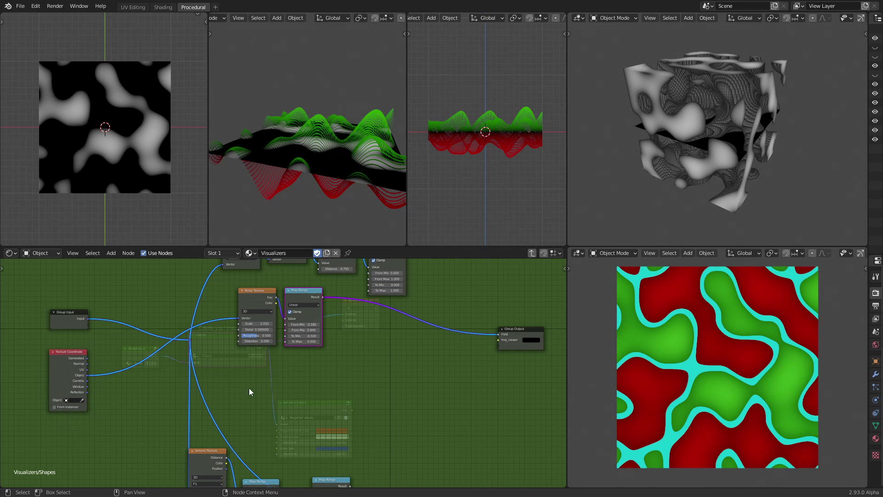
pyautogui.moveTo(189, 339); pyautogui.dragTo(160, 327)
pyautogui.scroll(3, 330, 360)
pyautogui.moveTo(329, 359)
pyautogui.mouseDown(button='middle')
pyautogui.moveTo(342, 356)
pyautogui.moveTo(331, 375)
pyautogui.mouseUp(button='middle')
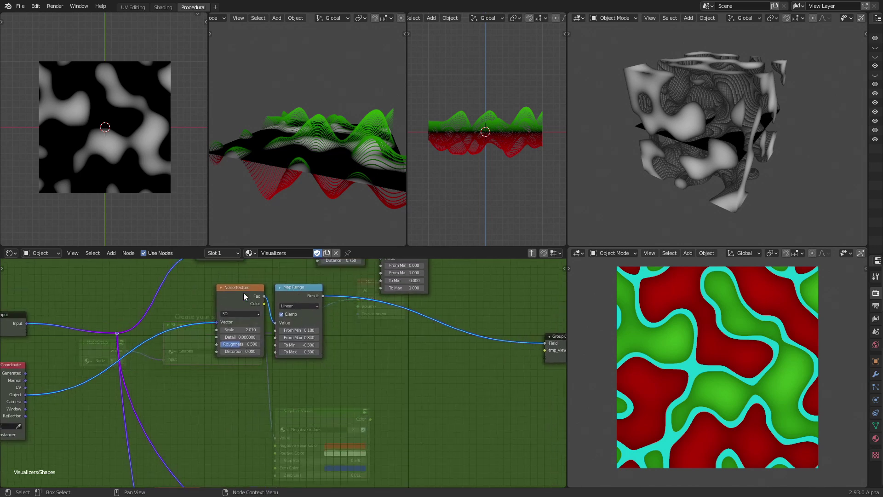
pyautogui.moveTo(244, 293); pyautogui.dragTo(217, 292)
pyautogui.moveTo(291, 293); pyautogui.dragTo(265, 292)
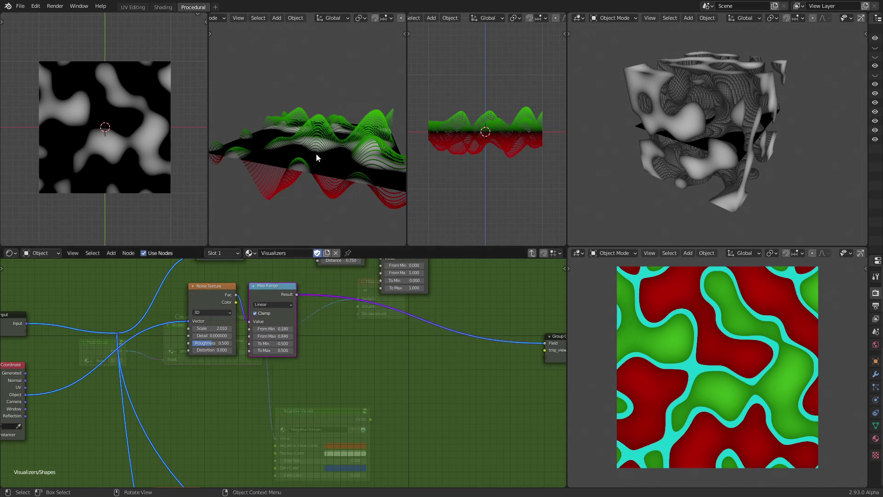
# Add a MixRGB node in the empty area below the linear Map Range node
pyautogui.scroll(-2, 331, 377)
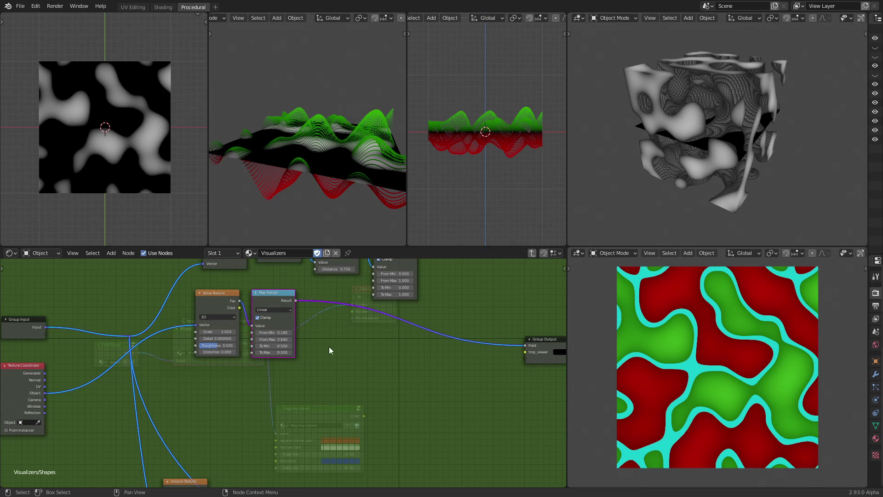
pyautogui.scroll(-1, 321, 372)
pyautogui.moveTo(322, 371); pyautogui.dragTo(324, 360, button='middle')
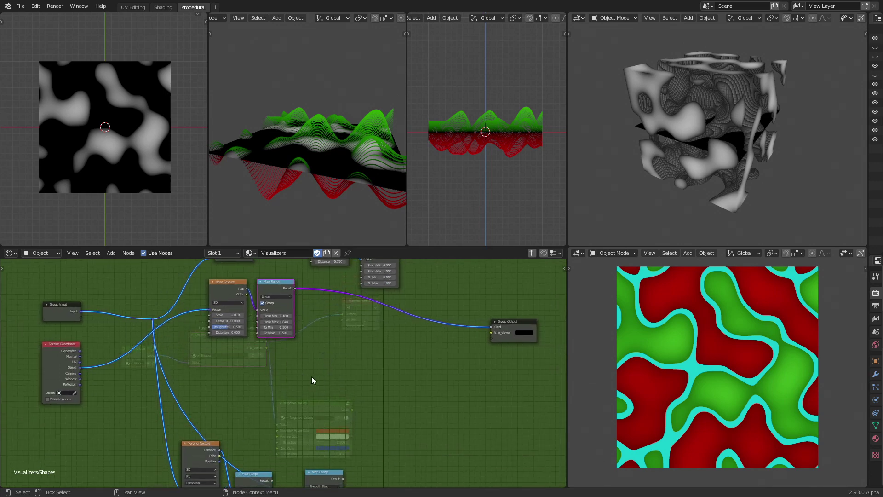
pyautogui.scroll(2, 317, 365)
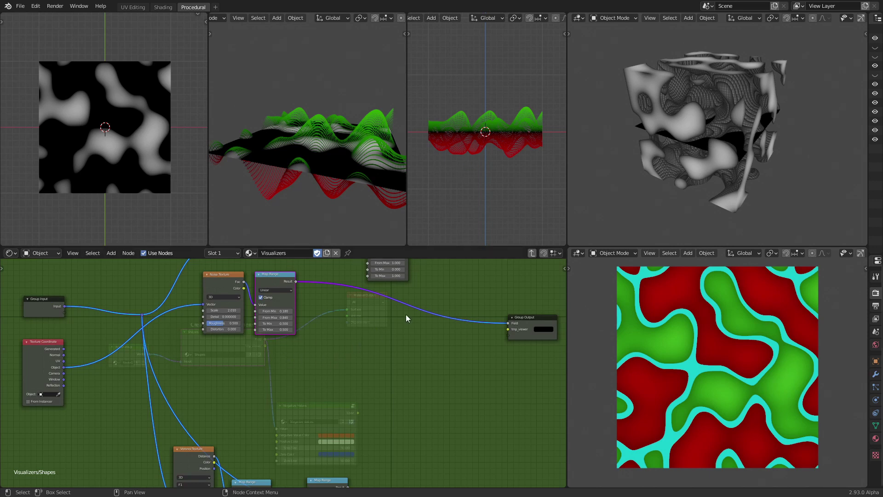
pyautogui.hotkey('shift', 'a')
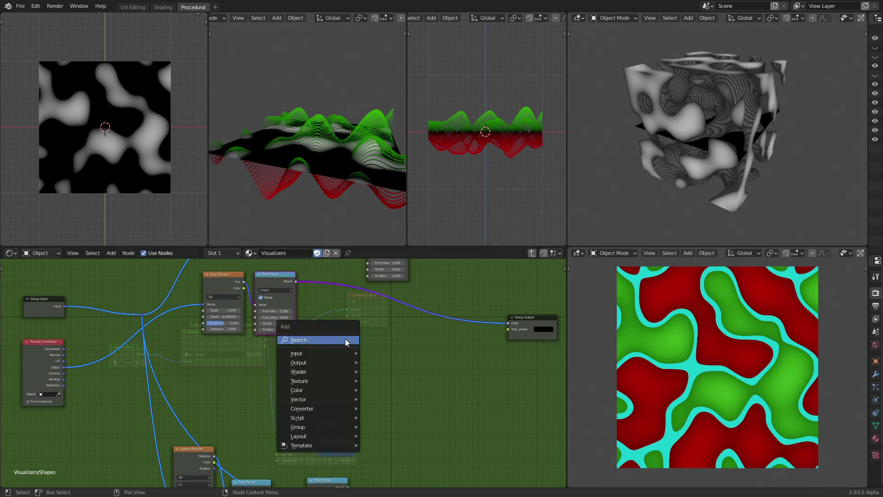
pyautogui.click(345, 339)
pyautogui.write('mi')
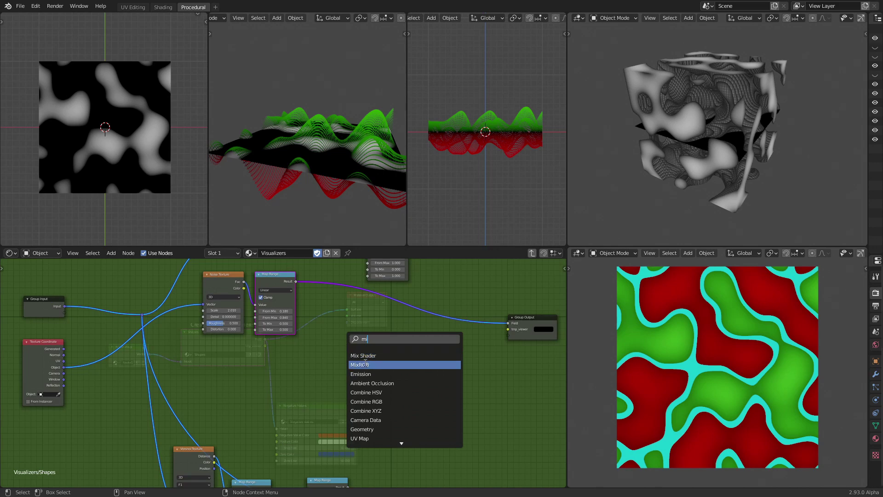
pyautogui.click(365, 365)
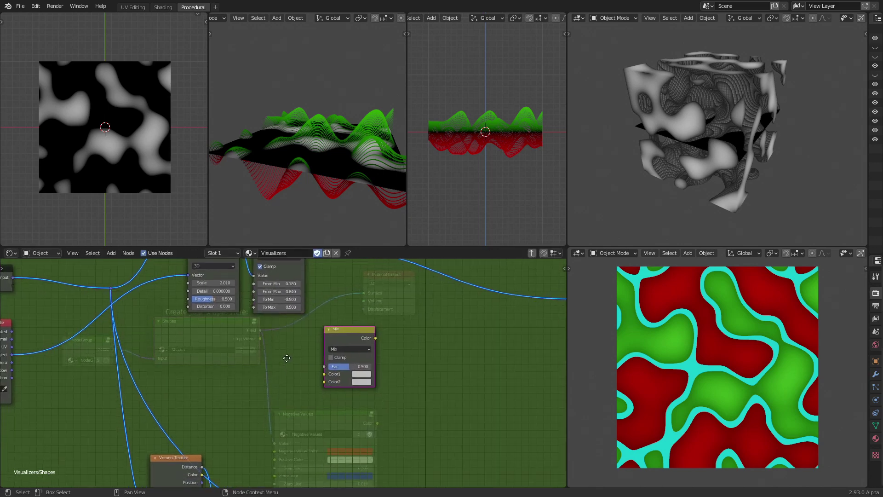
pyautogui.click(305, 352)
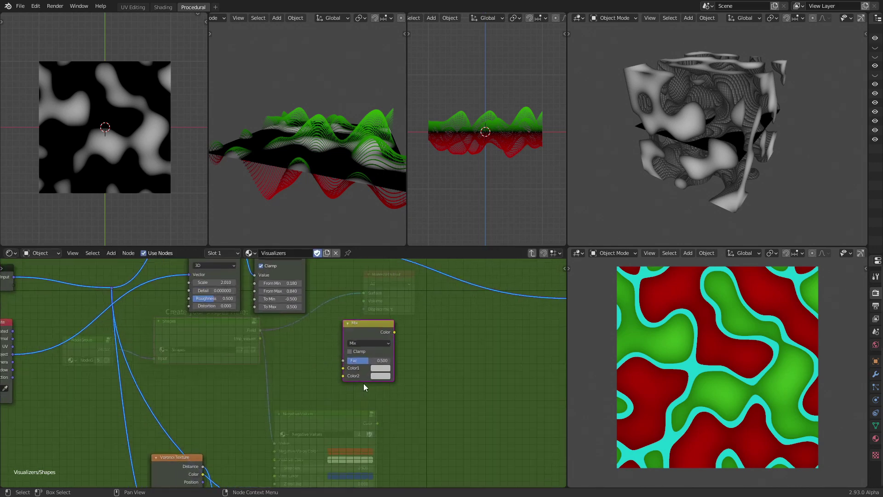
pyautogui.scroll(1, 375, 378)
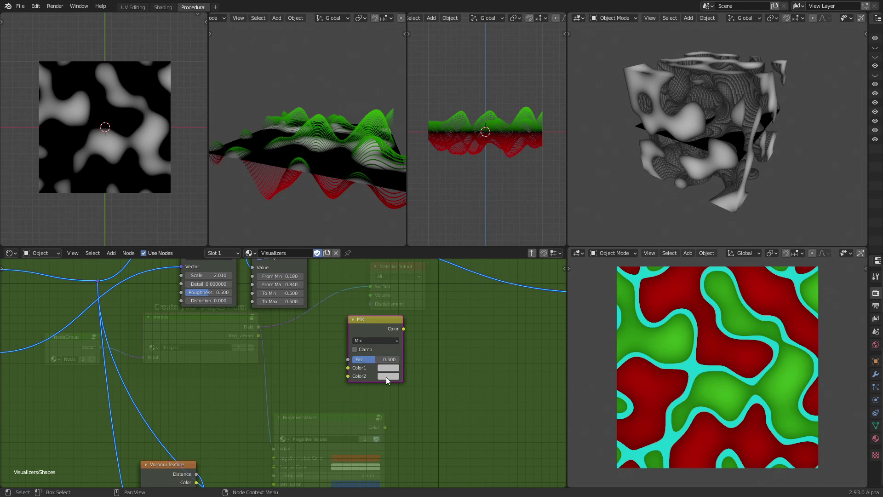
# Set the Mix node's factor to 1.000, keep the Mix blend mode, and reposition the node
pyautogui.moveTo(374, 361); pyautogui.dragTo(399, 360)
pyautogui.moveTo(359, 335); pyautogui.dragTo(374, 327)
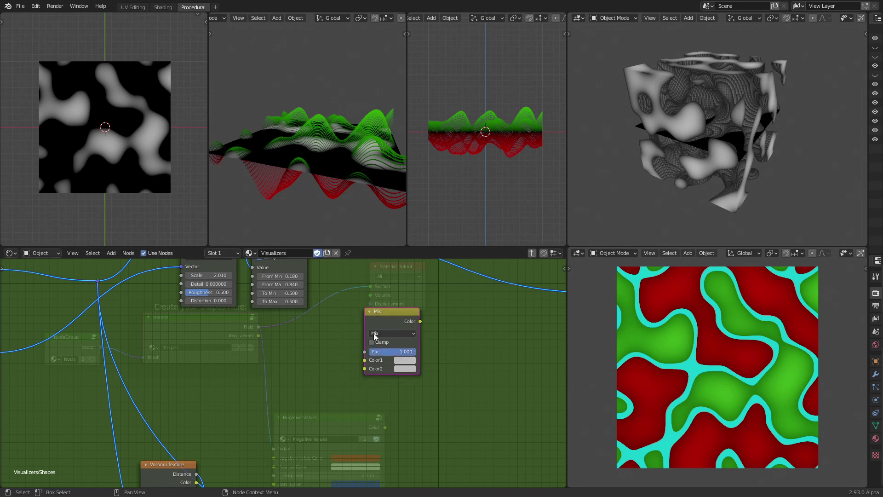
pyautogui.click(387, 333)
pyautogui.click(386, 333)
pyautogui.click(385, 335)
pyautogui.click(380, 332)
pyautogui.click(395, 333)
pyautogui.moveTo(392, 318); pyautogui.dragTo(371, 335)
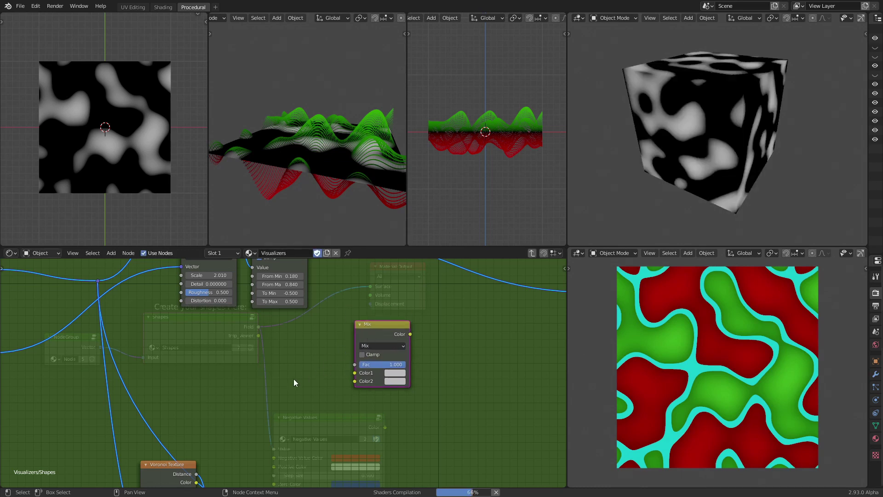
# Add a Value node beside the Mix node on its input side and set it to 0
pyautogui.hotkey('shift', 'a')
pyautogui.click(283, 351)
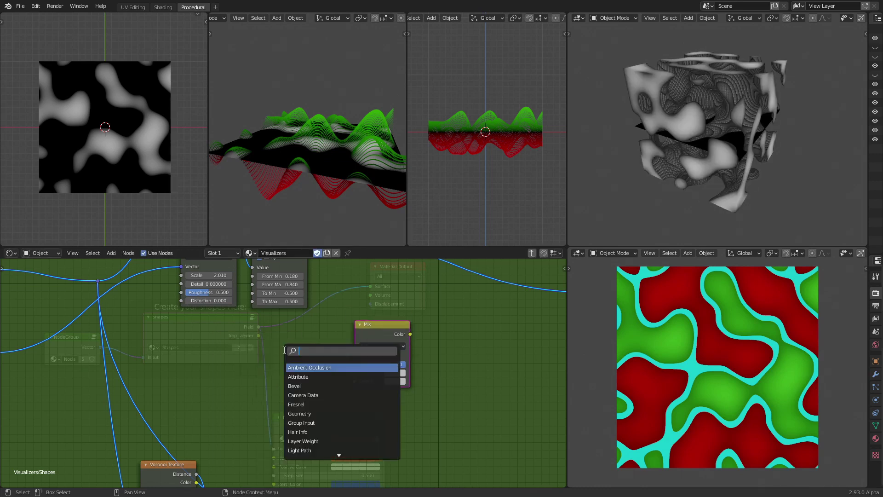
pyautogui.write('value')
pyautogui.press('Return')
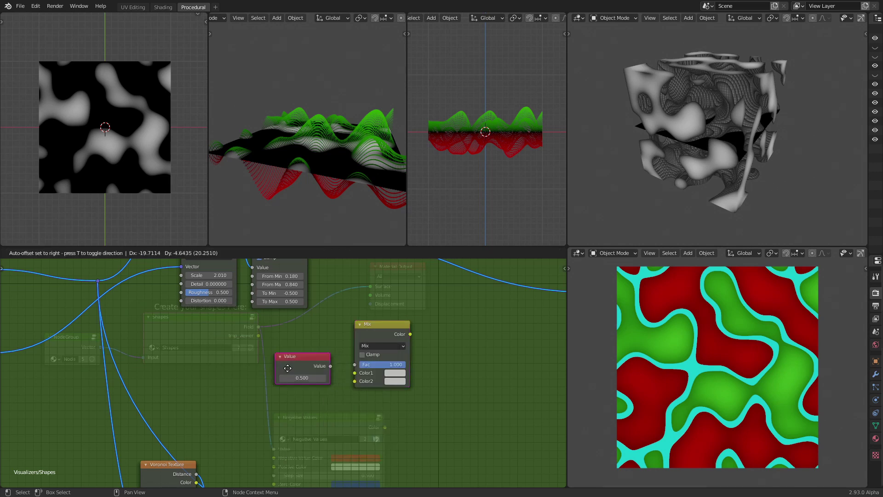
pyautogui.click(244, 360)
pyautogui.moveTo(264, 363); pyautogui.dragTo(246, 360)
pyautogui.click(245, 368)
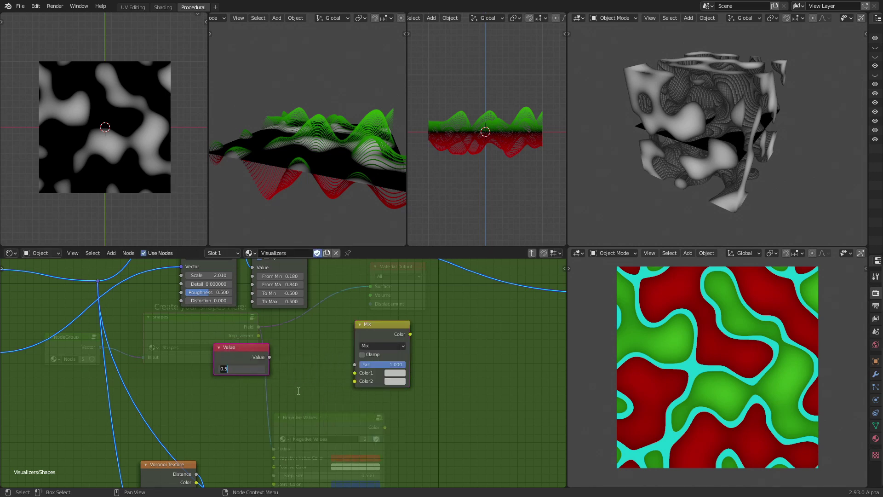
pyautogui.write('0')
pyautogui.press('Return')
# Duplicate the Value node, place the copy below the original, and set it to 1
pyautogui.moveTo(242, 353); pyautogui.dragTo(242, 336)
pyautogui.hotkey('shift', 'd')
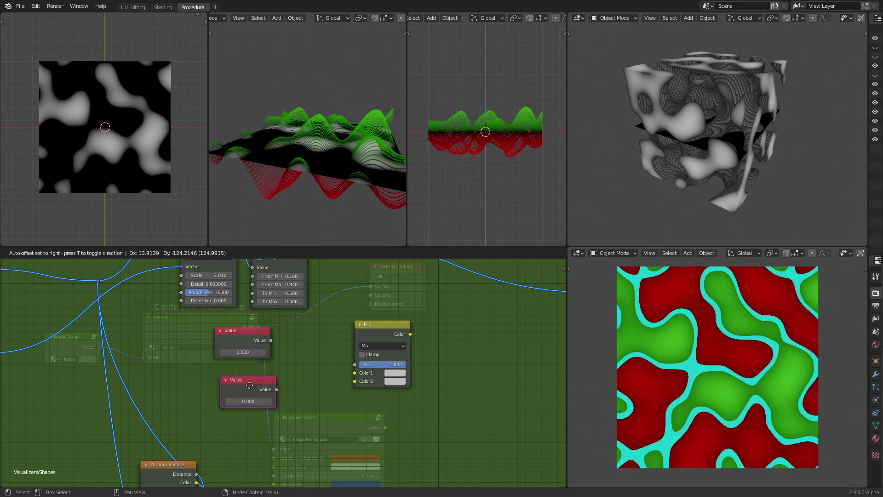
pyautogui.click(244, 386)
pyautogui.click(242, 401)
pyautogui.write('1')
pyautogui.press('Return')
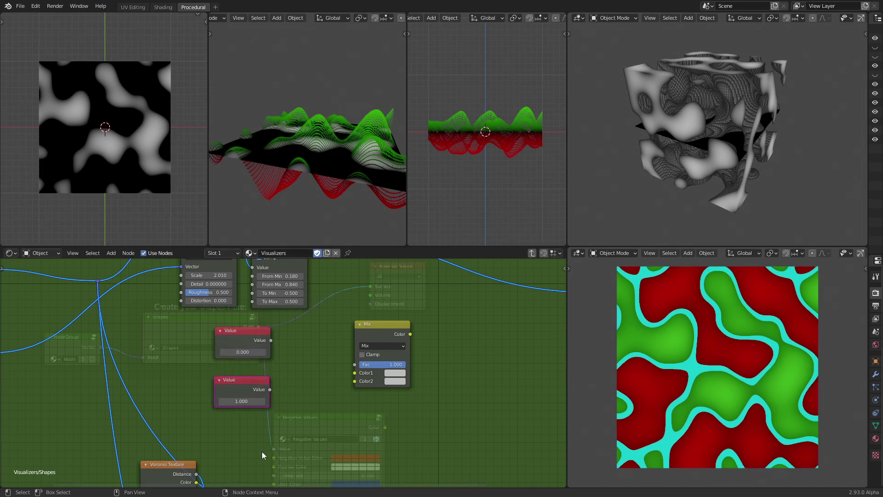
# Connect the 0 Value node to the Mix node's Color1 and the 1 Value node to Color2, and tidy the three nodes
pyautogui.moveTo(270, 389); pyautogui.dragTo(355, 380)
pyautogui.moveTo(257, 333); pyautogui.dragTo(354, 373)
pyautogui.moveTo(254, 379); pyautogui.dragTo(257, 402)
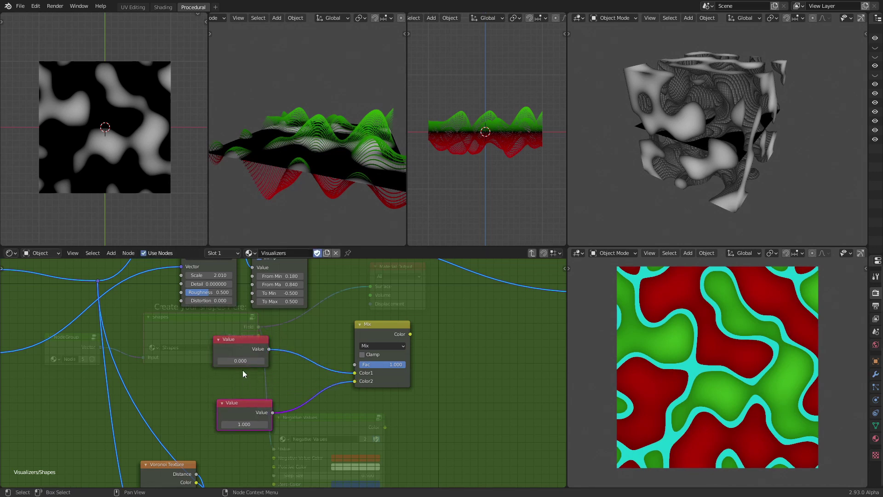
pyautogui.moveTo(242, 345); pyautogui.dragTo(245, 369)
pyautogui.moveTo(380, 327); pyautogui.dragTo(370, 327)
# Connect the Mix node's Color output to the Group Output's Field input
pyautogui.scroll(-5, 448, 336)
pyautogui.moveTo(448, 335); pyautogui.dragTo(325, 368, button='middle')
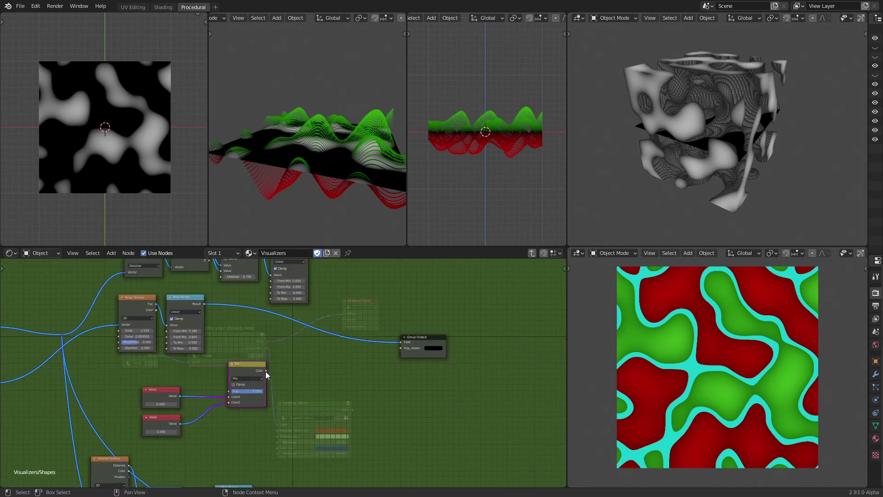
pyautogui.moveTo(266, 370); pyautogui.dragTo(315, 357)
pyautogui.moveTo(397, 345); pyautogui.dragTo(399, 342)
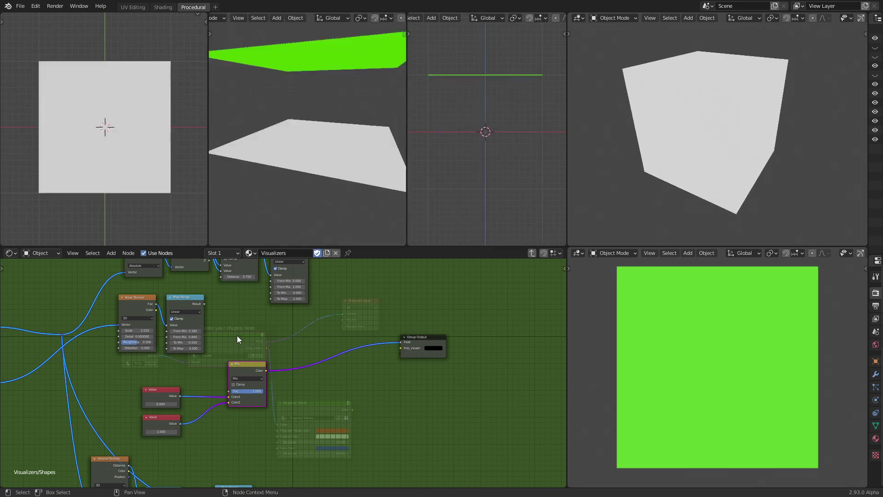
pyautogui.moveTo(235, 339); pyautogui.dragTo(249, 339, button='middle')
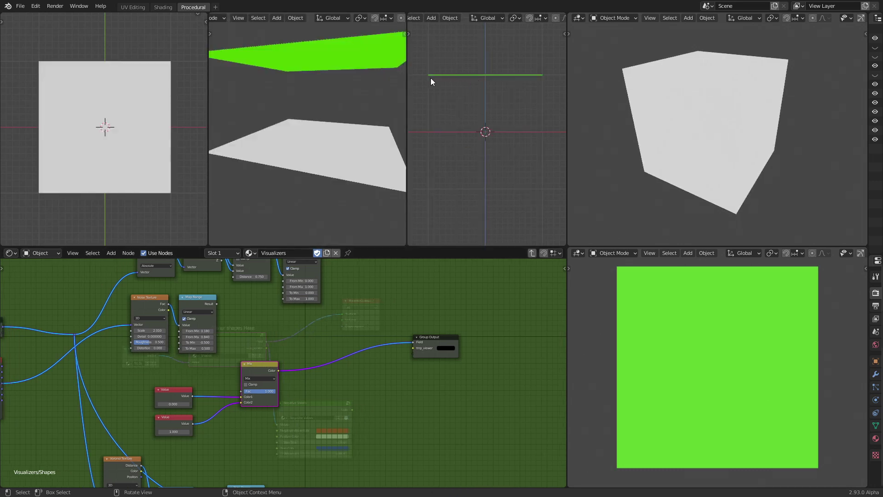
pyautogui.moveTo(219, 386); pyautogui.dragTo(232, 353, button='middle')
pyautogui.scroll(4, 246, 351)
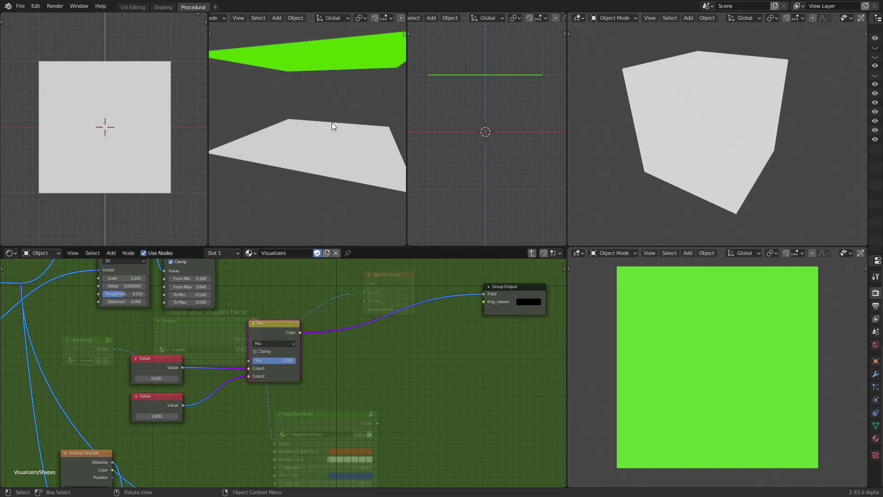
pyautogui.moveTo(497, 81)
pyautogui.mouseDown(button='middle')
pyautogui.moveTo(487, 83)
pyautogui.moveTo(496, 84)
pyautogui.mouseUp(button='middle')
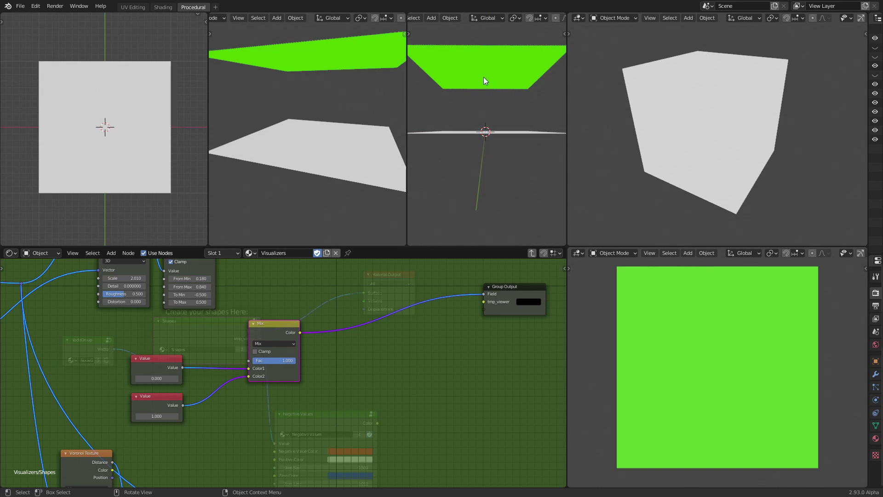
pyautogui.press('KP_1')
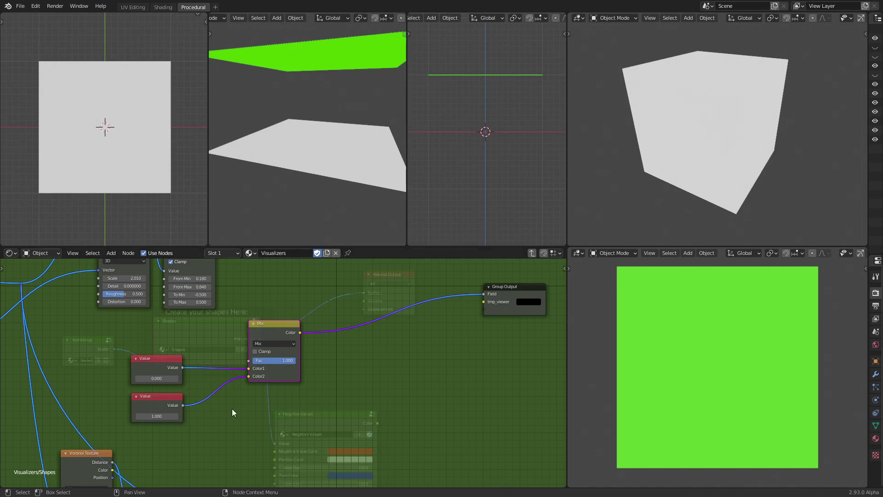
# Lower the Mix node's Fac to 0 and raise it back to 1
pyautogui.scroll(2, 232, 409)
pyautogui.moveTo(227, 400); pyautogui.dragTo(274, 385, button='middle')
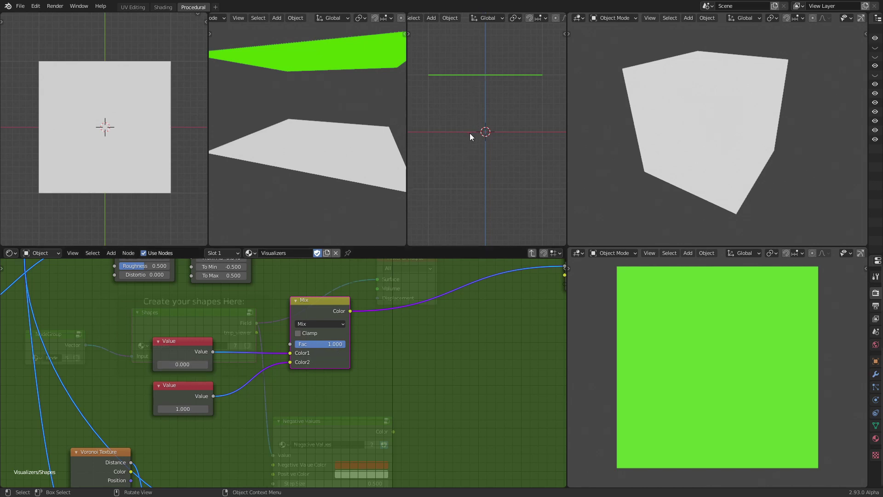
pyautogui.moveTo(322, 343); pyautogui.dragTo(274, 344)
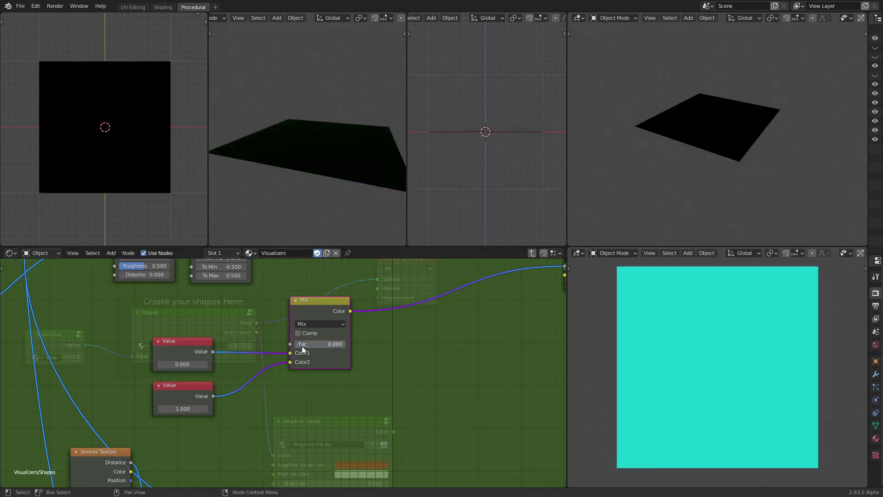
pyautogui.moveTo(300, 346); pyautogui.dragTo(345, 345)
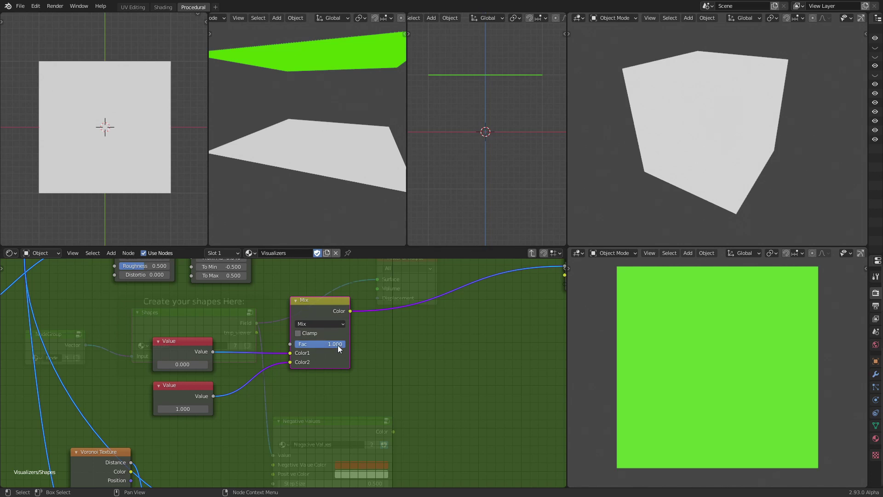
# Set the Value node feeding Color1 to -1 and rearrange the two Value nodes beside the Mix node
pyautogui.scroll(-3, 327, 347)
pyautogui.moveTo(327, 346); pyautogui.dragTo(336, 372, button='middle')
pyautogui.moveTo(226, 403); pyautogui.dragTo(230, 425)
pyautogui.moveTo(226, 370)
pyautogui.mouseDown()
pyautogui.moveTo(229, 394)
pyautogui.moveTo(229, 384)
pyautogui.mouseUp()
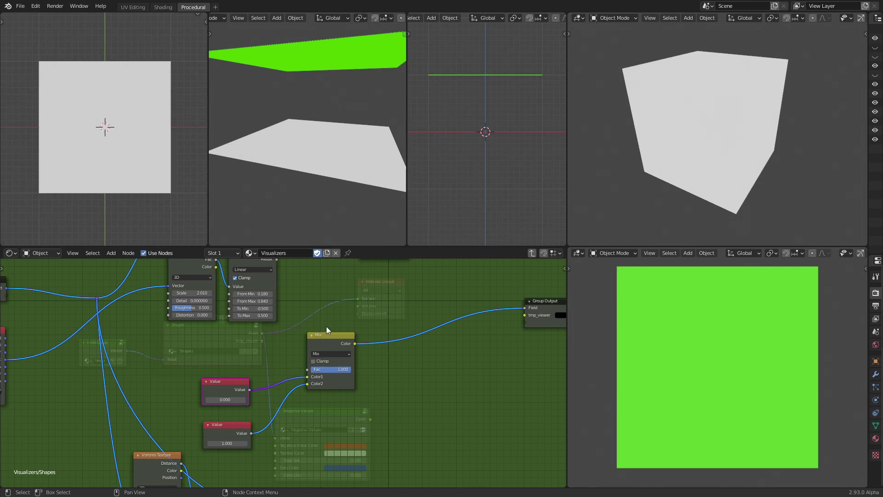
pyautogui.moveTo(319, 362)
pyautogui.mouseDown()
pyautogui.moveTo(301, 362)
pyautogui.moveTo(321, 369)
pyautogui.mouseUp()
pyautogui.moveTo(232, 384); pyautogui.dragTo(229, 370)
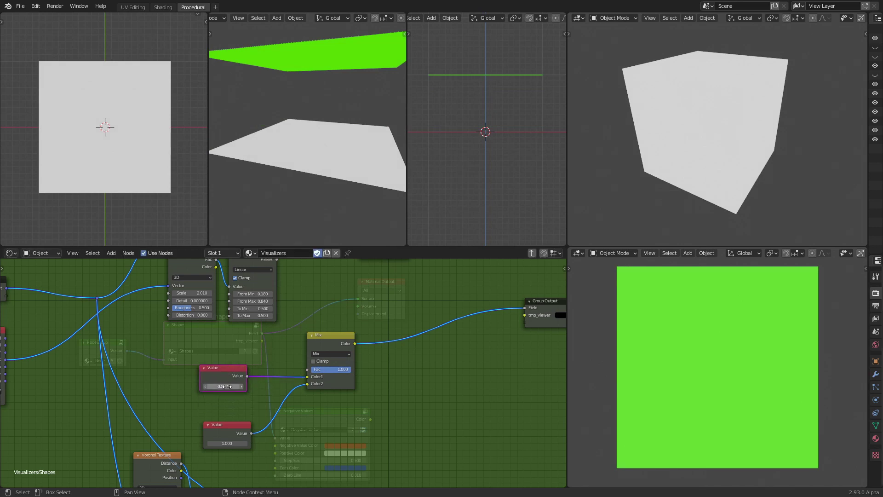
pyautogui.click(226, 386)
pyautogui.press('BackSpace')
pyautogui.write('-1')
pyautogui.press('Return')
pyautogui.moveTo(226, 366); pyautogui.dragTo(228, 371)
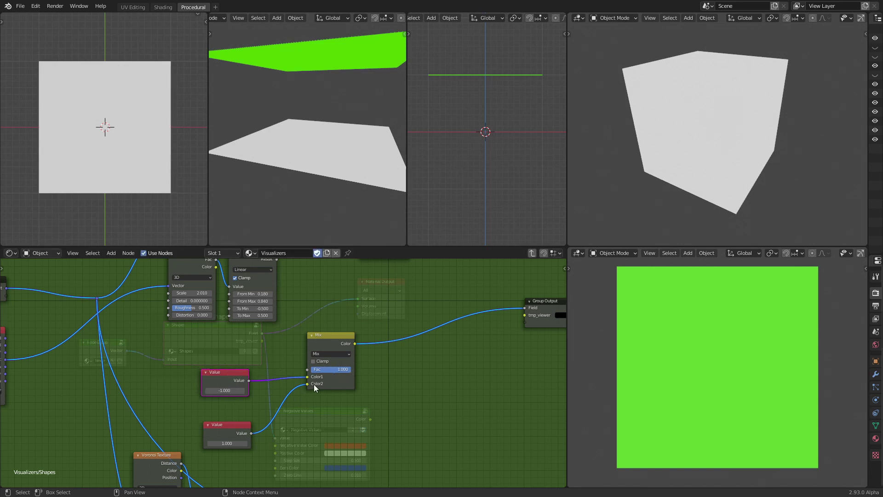
pyautogui.moveTo(234, 430); pyautogui.dragTo(228, 415)
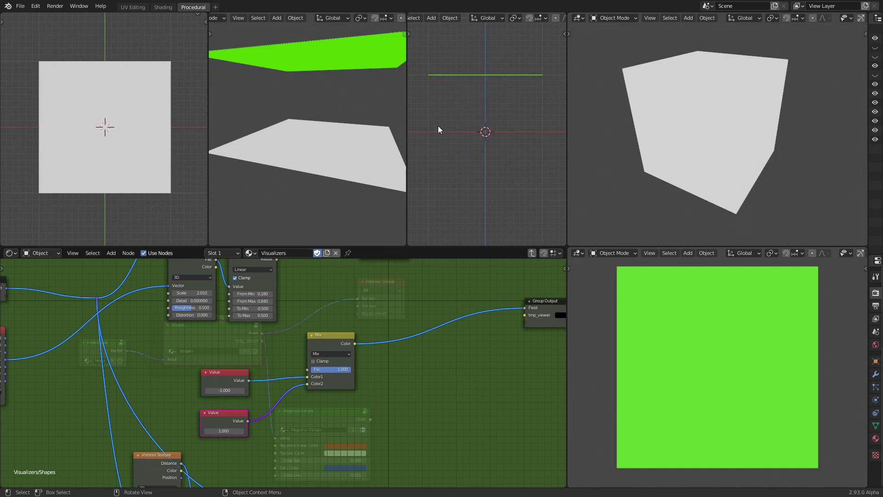
# Try the Mix node's Fac at 0.5 and at 0, and return it to 1
pyautogui.click(342, 370)
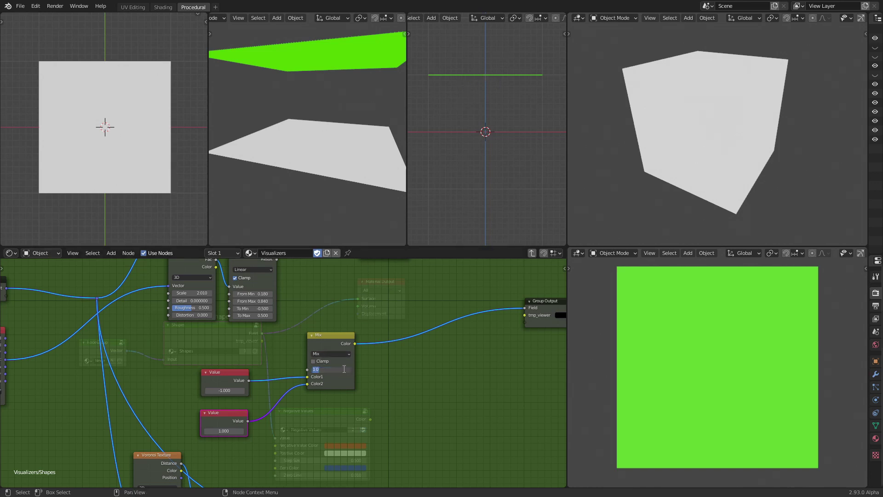
pyautogui.write('0.5')
pyautogui.press('Return')
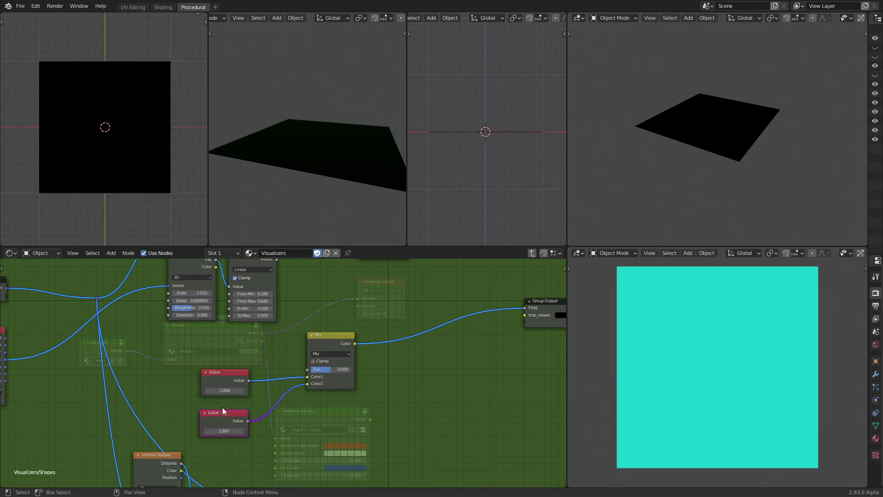
pyautogui.moveTo(235, 374); pyautogui.dragTo(234, 368)
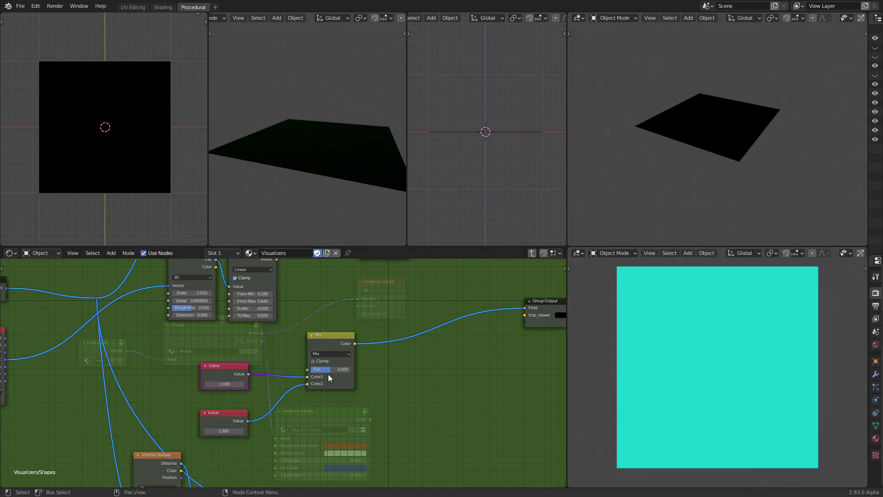
pyautogui.moveTo(330, 369); pyautogui.dragTo(310, 370)
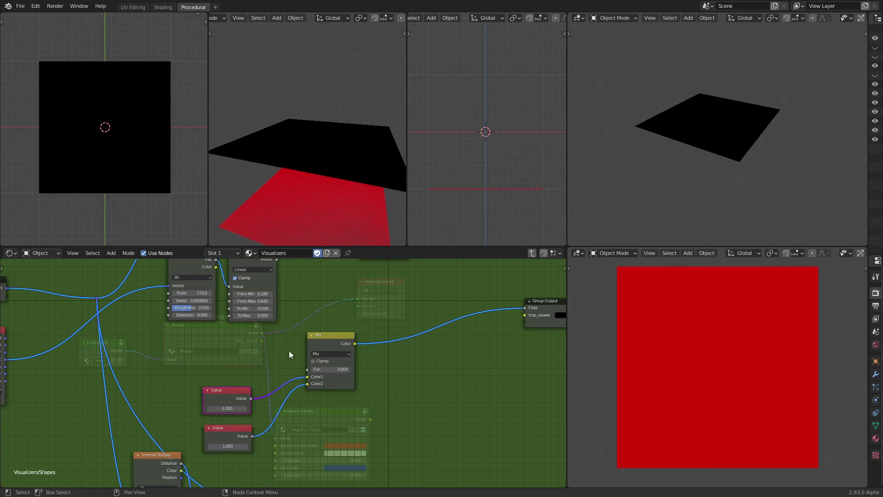
pyautogui.moveTo(312, 369); pyautogui.dragTo(352, 370)
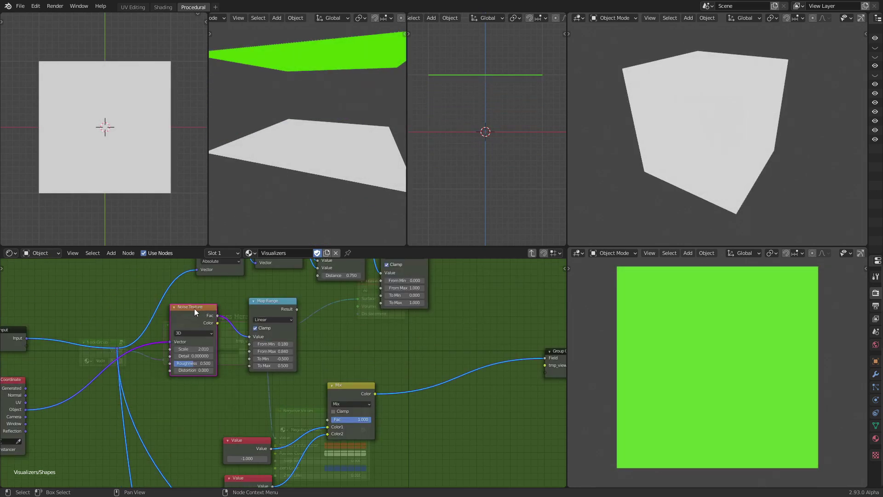
# Reposition the Noise Texture and Map Range nodes and connect Map Range's Result to the Group Output's Field
pyautogui.moveTo(194, 307); pyautogui.dragTo(193, 343)
pyautogui.moveTo(265, 302); pyautogui.dragTo(271, 291)
pyautogui.scroll(-3, 364, 333)
pyautogui.moveTo(367, 334); pyautogui.dragTo(309, 311, button='middle')
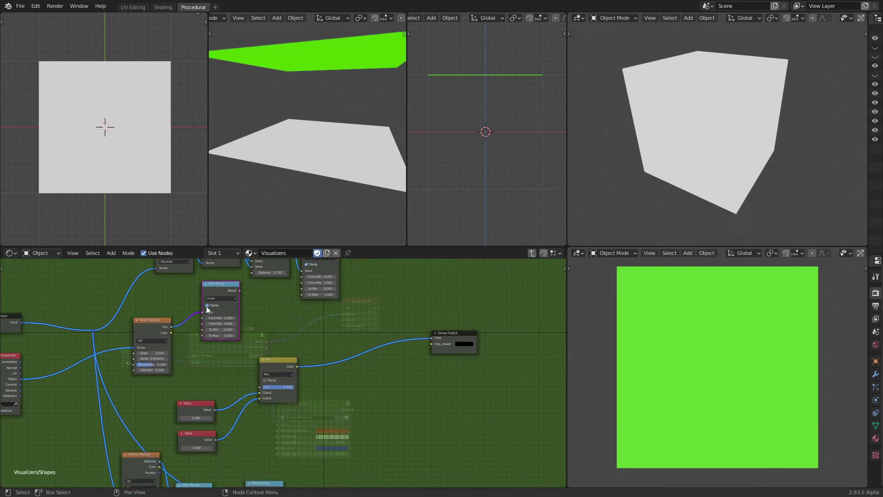
pyautogui.moveTo(158, 322); pyautogui.dragTo(175, 295)
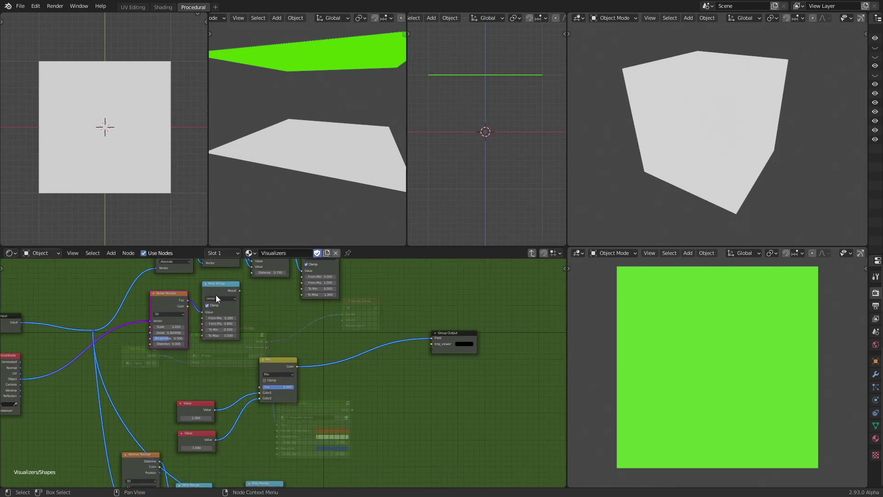
pyautogui.moveTo(238, 290); pyautogui.dragTo(438, 339)
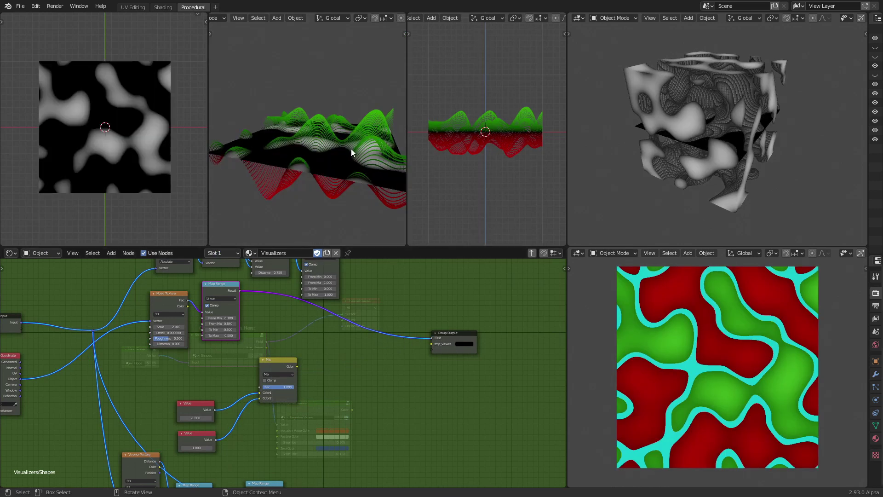
# Connect Map Range's Result to the Mix node's Fac and the Mix node's Color to the Group Output's Field
pyautogui.moveTo(250, 353); pyautogui.dragTo(264, 341, button='middle')
pyautogui.moveTo(235, 272); pyautogui.dragTo(231, 283)
pyautogui.scroll(2, 237, 343)
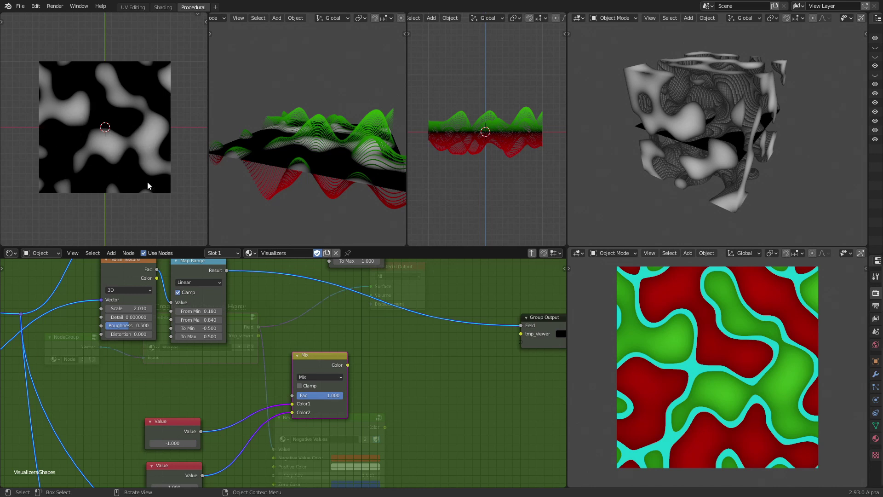
pyautogui.moveTo(226, 270); pyautogui.dragTo(294, 395)
pyautogui.moveTo(348, 364); pyautogui.dragTo(520, 325)
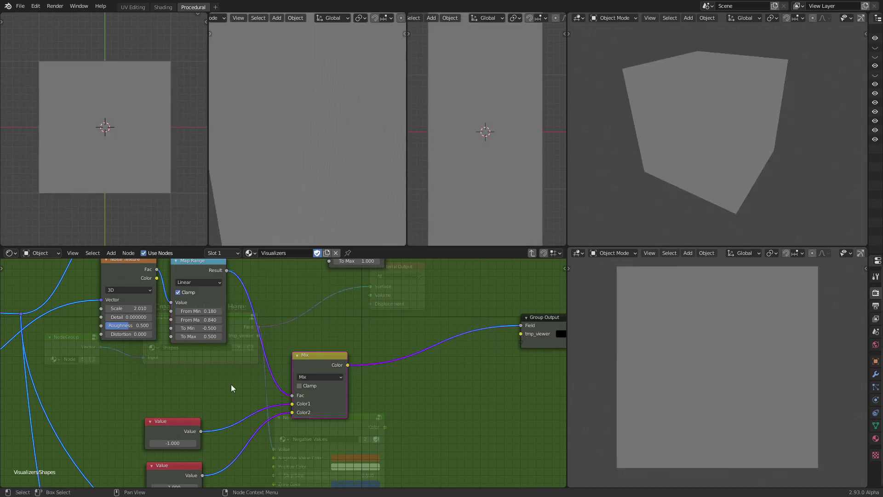
# Set the output range of the Map Range node driving Fac to To Min 0 and To Max 1
pyautogui.moveTo(232, 386); pyautogui.dragTo(230, 373, button='middle')
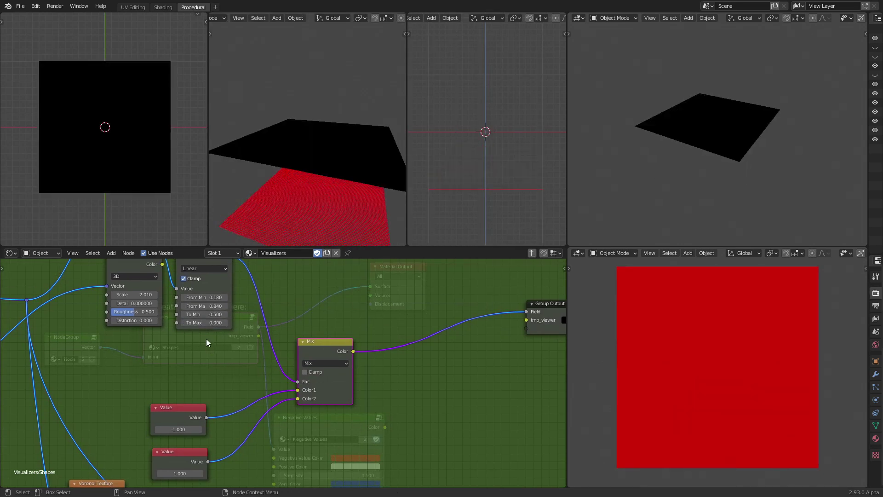
pyautogui.click(204, 323)
pyautogui.write('1')
pyautogui.press('Return')
pyautogui.click(204, 315)
pyautogui.write('0')
pyautogui.press('Return')
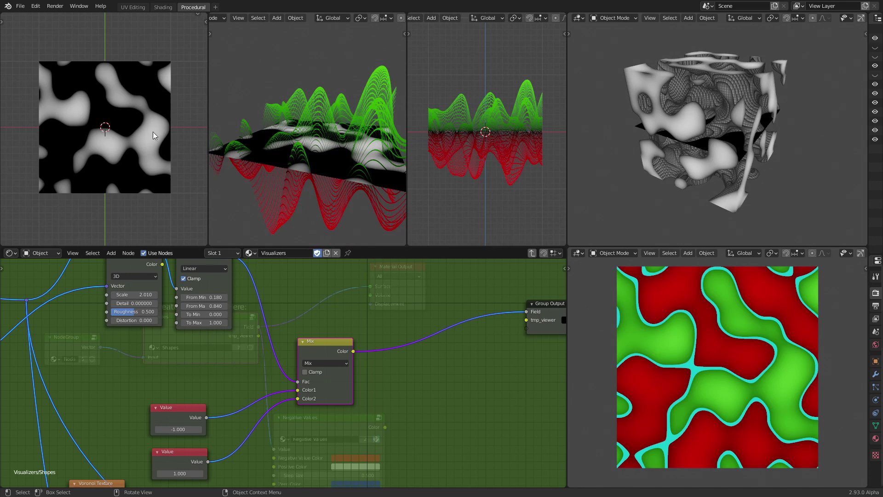
pyautogui.moveTo(210, 376); pyautogui.dragTo(215, 340, button='middle')
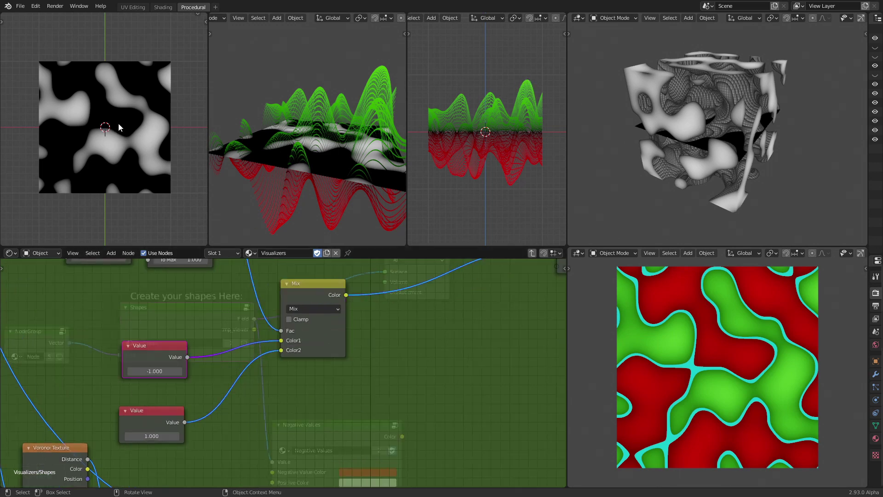
pyautogui.moveTo(205, 312); pyautogui.dragTo(206, 340, button='middle')
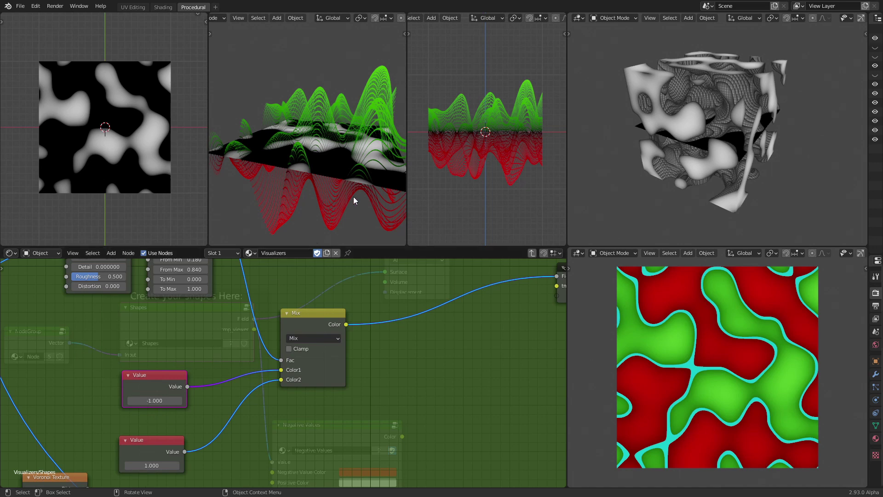
pyautogui.moveTo(353, 197); pyautogui.dragTo(297, 165, button='middle')
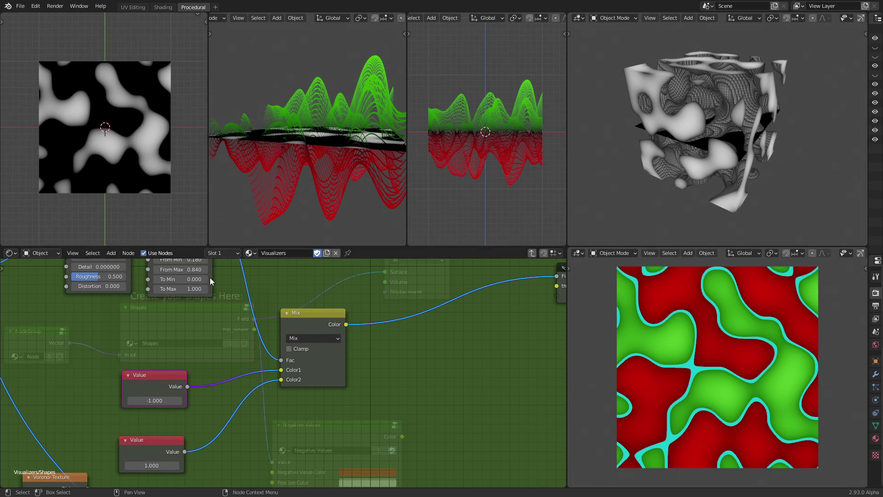
pyautogui.scroll(-1, 236, 353)
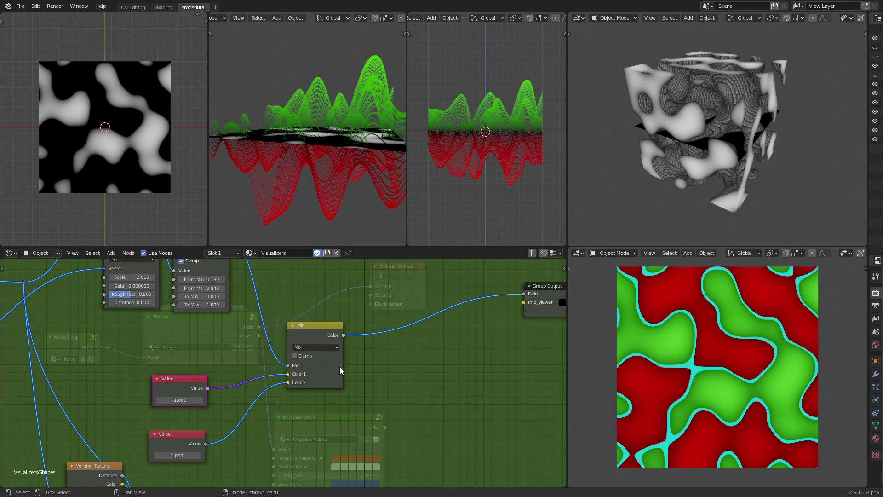
# Add a third Value node above the other two Value nodes and set it to 5
pyautogui.moveTo(228, 340); pyautogui.dragTo(234, 342, button='middle')
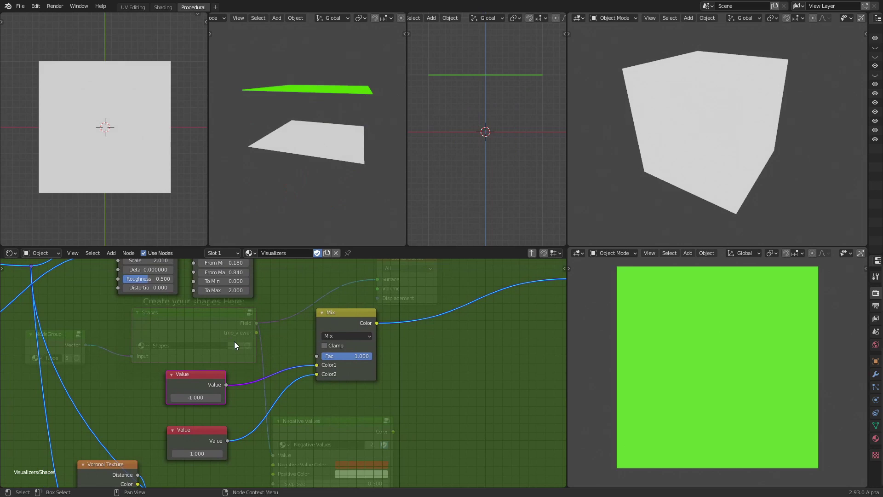
pyautogui.hotkey('shift', 'a')
pyautogui.click(224, 336)
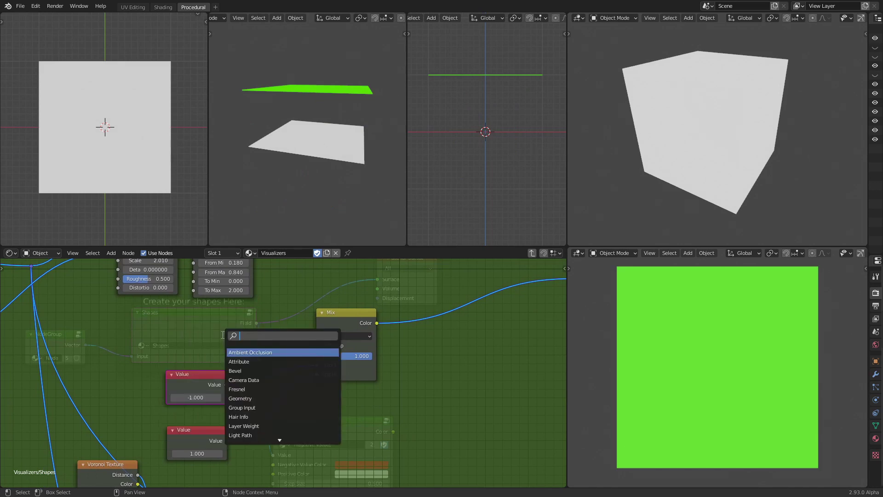
pyautogui.write('valu')
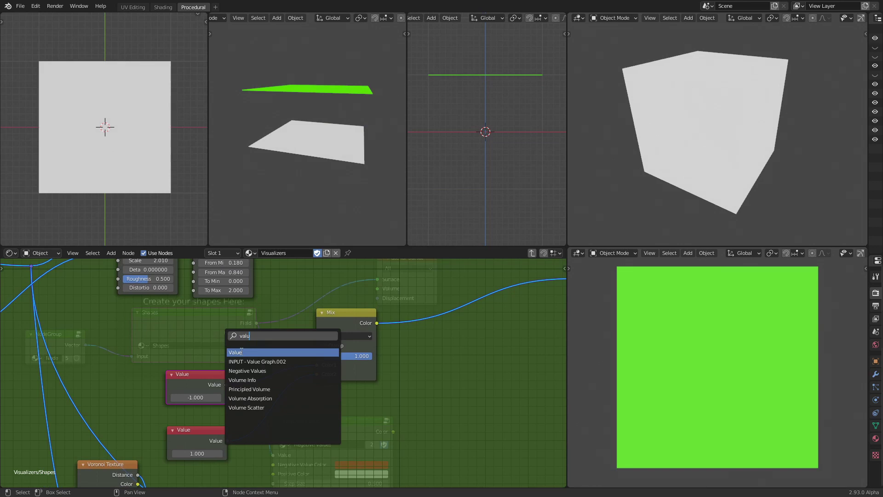
pyautogui.click(237, 351)
pyautogui.click(185, 339)
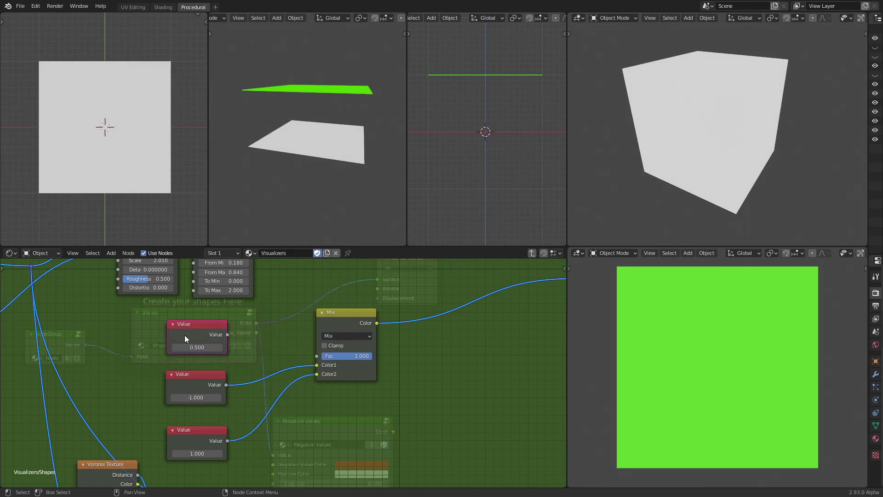
pyautogui.click(200, 347)
pyautogui.write('5')
pyautogui.press('Return')
# Connect the 5 Value node to the Mix node's Fac and shift the Mix node slightly
pyautogui.moveTo(227, 334); pyautogui.dragTo(317, 356)
pyautogui.moveTo(337, 321); pyautogui.dragTo(329, 330)
pyautogui.moveTo(274, 315); pyautogui.dragTo(270, 349, button='middle')
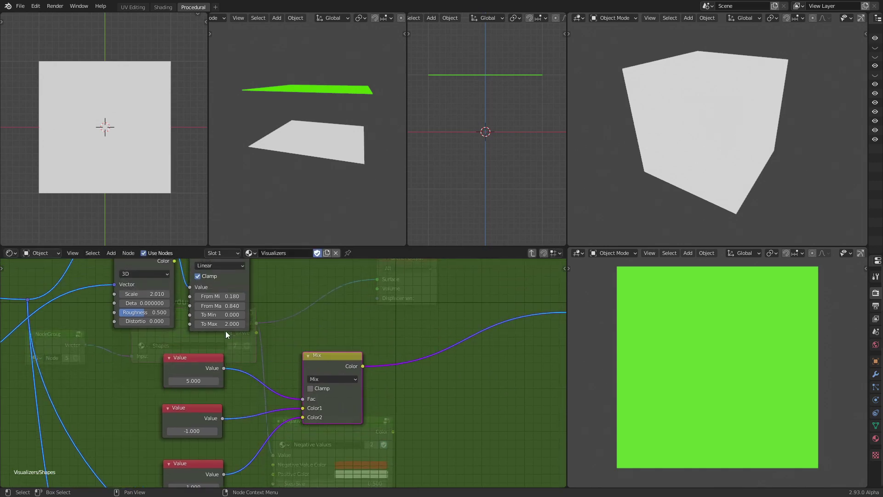
# Set To Max to 5 on the Map Range node fed by the Noise Texture
pyautogui.click(227, 325)
pyautogui.click(277, 321)
pyautogui.moveTo(278, 319); pyautogui.dragTo(274, 361, button='middle')
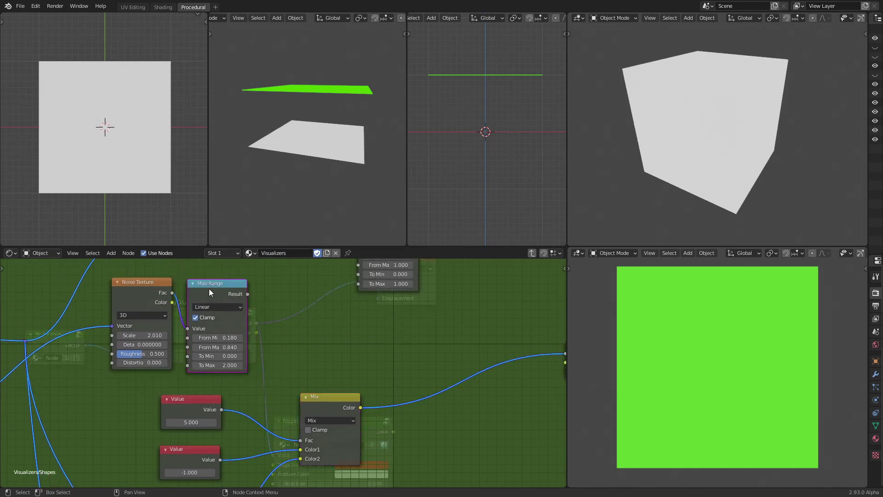
pyautogui.click(219, 365)
pyautogui.write('5')
pyautogui.press('Return')
# Connect the Map Range node's Result to the Mix node's Fac in place of the 5 Value node and view the displaced planes from another angle
pyautogui.moveTo(310, 389); pyautogui.dragTo(289, 344, button='middle')
pyautogui.moveTo(296, 356); pyautogui.dragTo(304, 330)
pyautogui.moveTo(244, 278); pyautogui.dragTo(243, 294, button='middle')
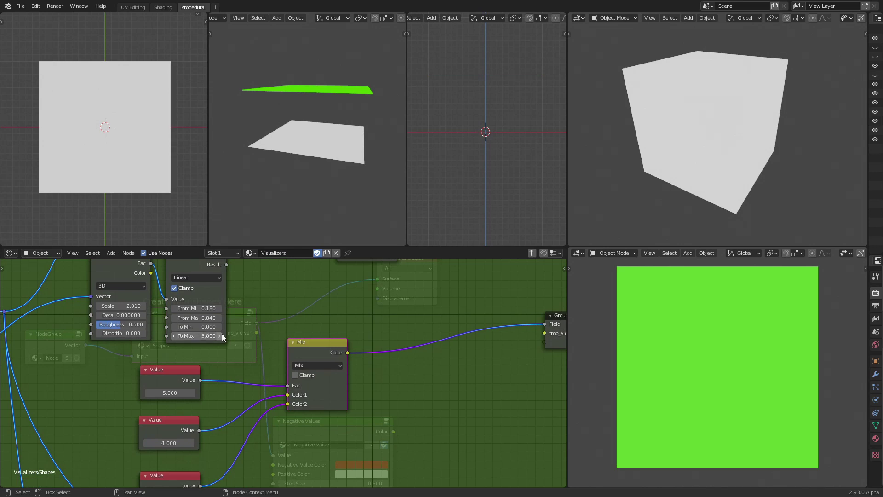
pyautogui.moveTo(226, 265); pyautogui.dragTo(230, 273)
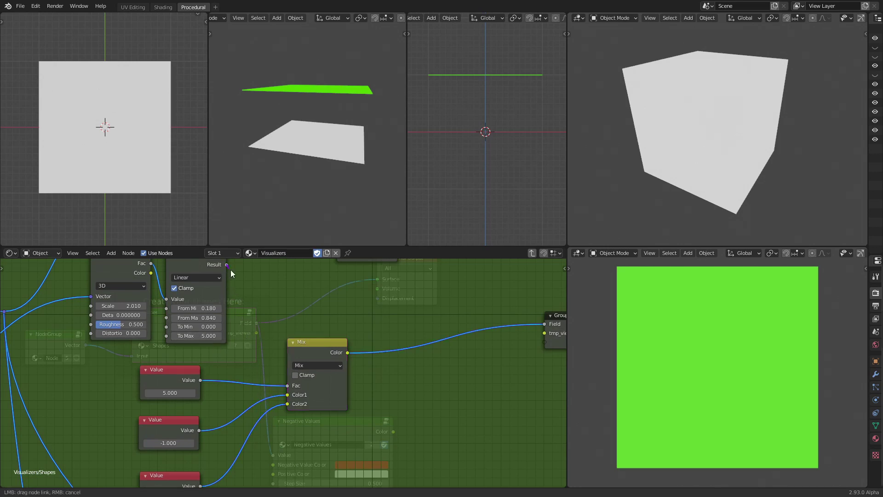
pyautogui.moveTo(271, 359); pyautogui.dragTo(288, 384)
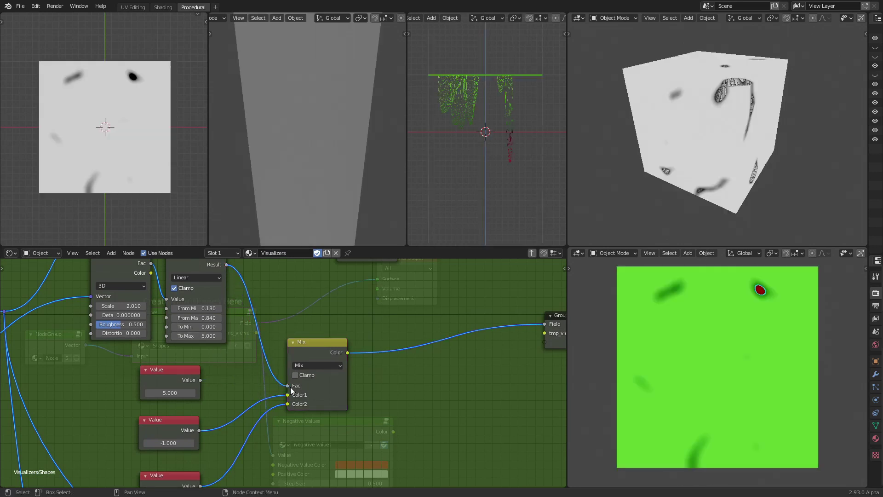
pyautogui.moveTo(280, 100); pyautogui.dragTo(288, 123, button='middle')
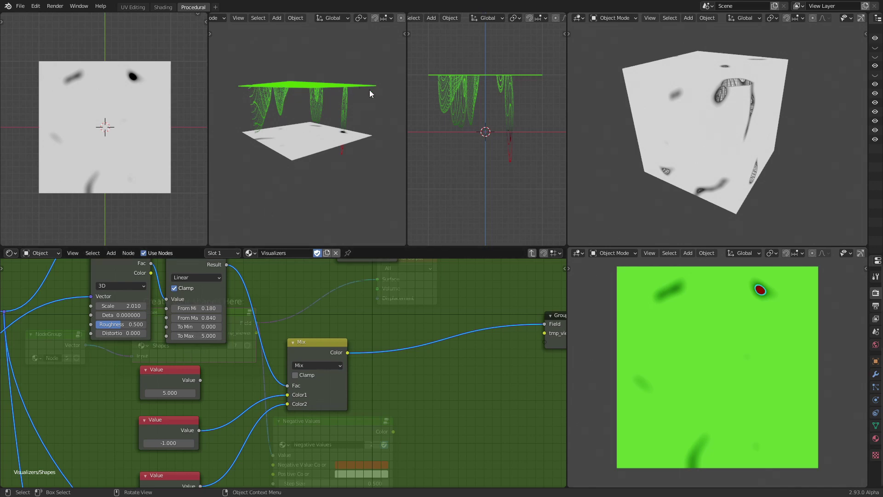
pyautogui.moveTo(370, 91); pyautogui.dragTo(276, 104, button='middle')
# Disconnect the Map Range node from the Mix node's Fac input
pyautogui.scroll(-2, 250, 386)
pyautogui.scroll(1, 251, 385)
pyautogui.moveTo(315, 350)
pyautogui.mouseDown()
pyautogui.moveTo(306, 348)
pyautogui.moveTo(316, 347)
pyautogui.mouseUp()
pyautogui.moveTo(289, 381); pyautogui.dragTo(270, 373)
pyautogui.scroll(-1, 273, 355)
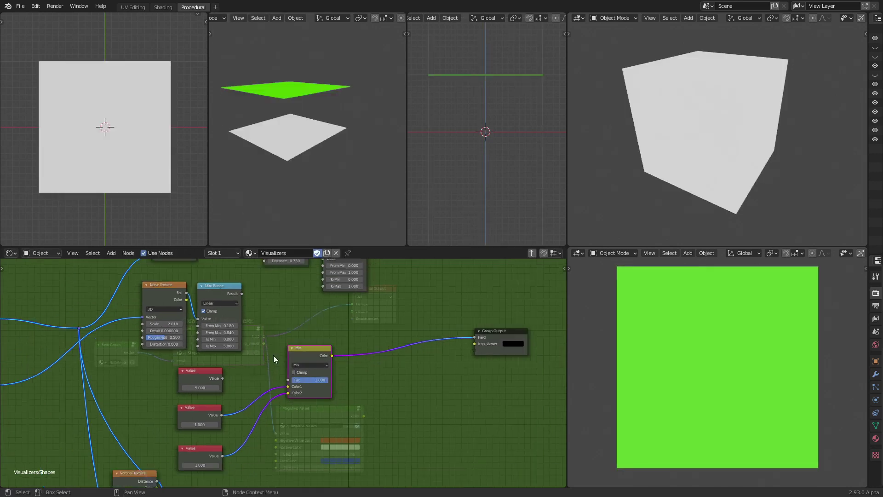
pyautogui.scroll(-2, 280, 357)
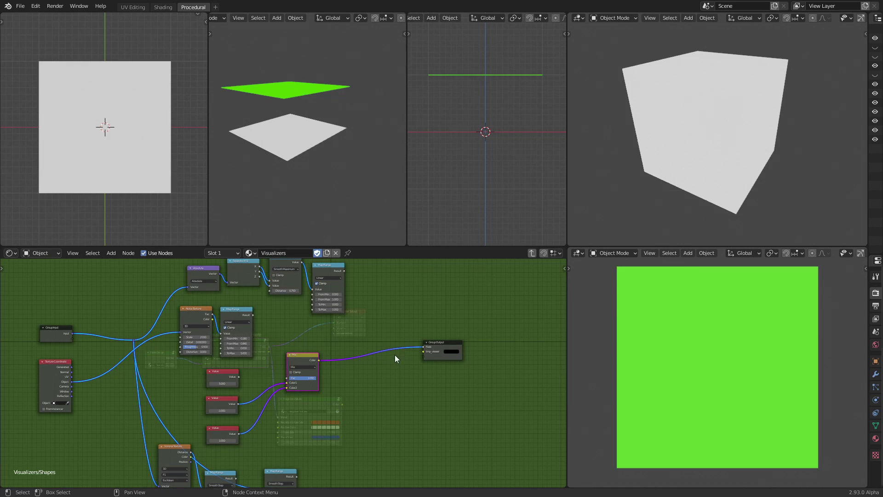
pyautogui.moveTo(394, 354); pyautogui.dragTo(329, 358, button='middle')
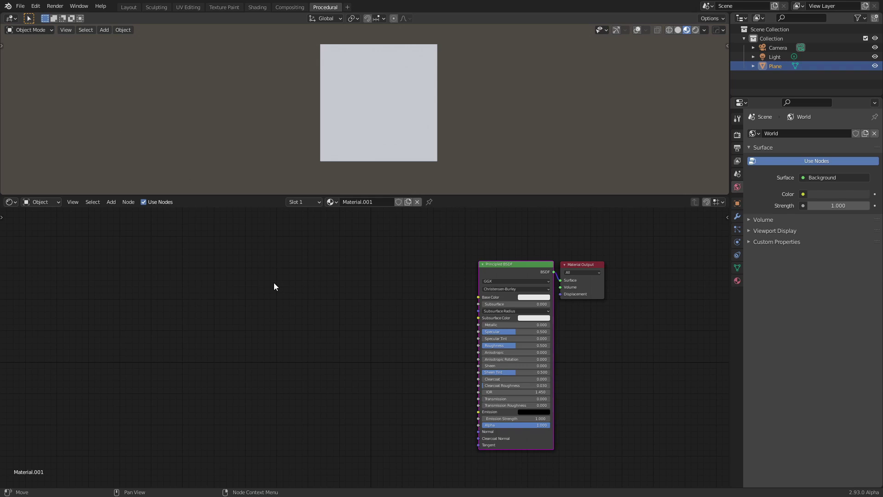
# Add a Texture Coordinate node to Material.001, well to the left of the Principled BSDF
pyautogui.moveTo(274, 283); pyautogui.dragTo(315, 280, button='middle')
pyautogui.hotkey('shift', 'a')
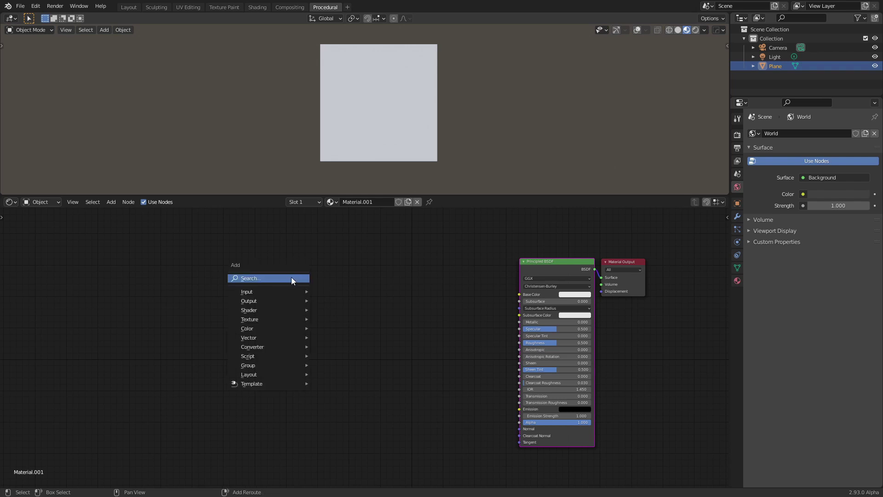
pyautogui.click(292, 277)
pyautogui.write('tex')
pyautogui.press('Return')
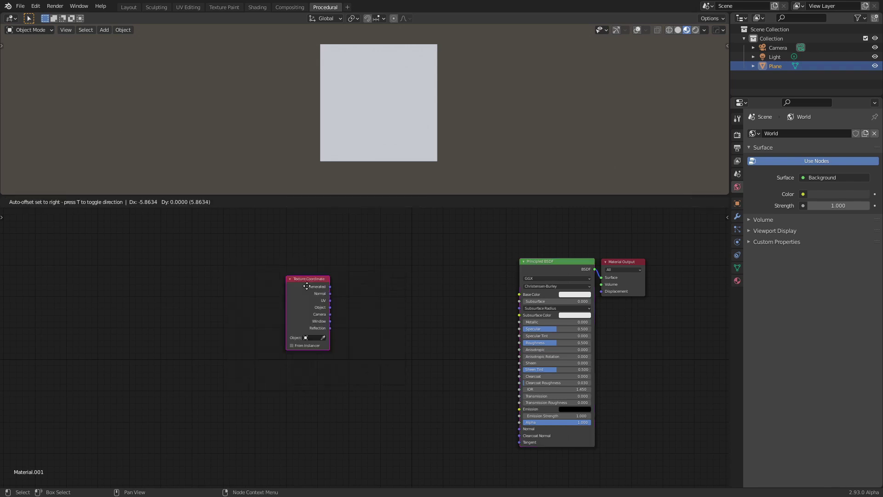
pyautogui.click(179, 282)
pyautogui.moveTo(179, 281); pyautogui.dragTo(136, 281)
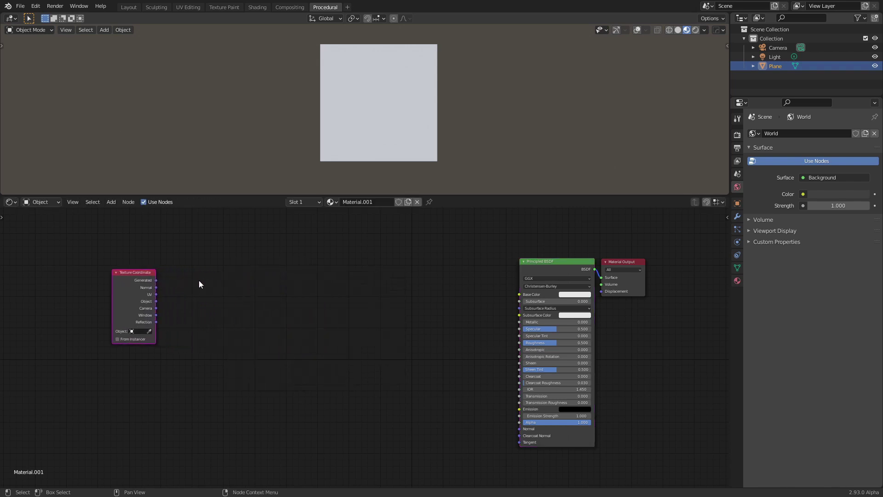
# Add a Separate XYZ node fed by the Texture Coordinate's Object output and preview its X output on the plane
pyautogui.scroll(1, 200, 287)
pyautogui.scroll(-1, 200, 287)
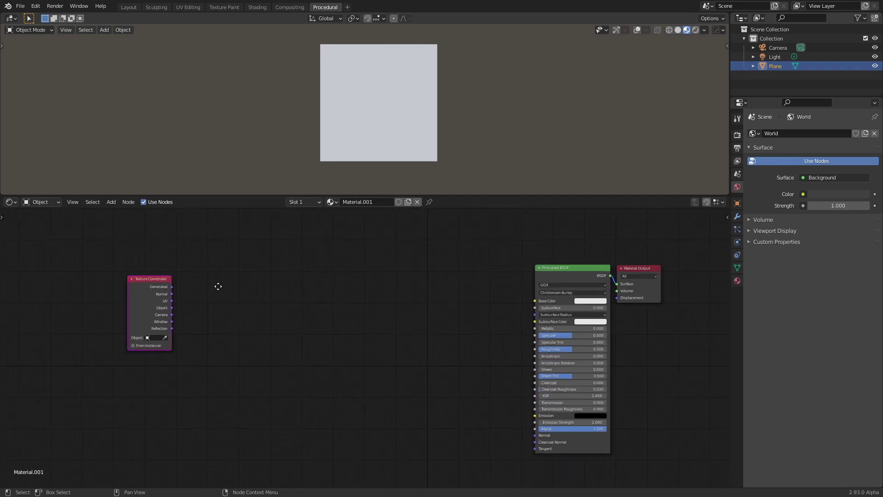
pyautogui.hotkey('shift', 'a')
pyautogui.click(268, 274)
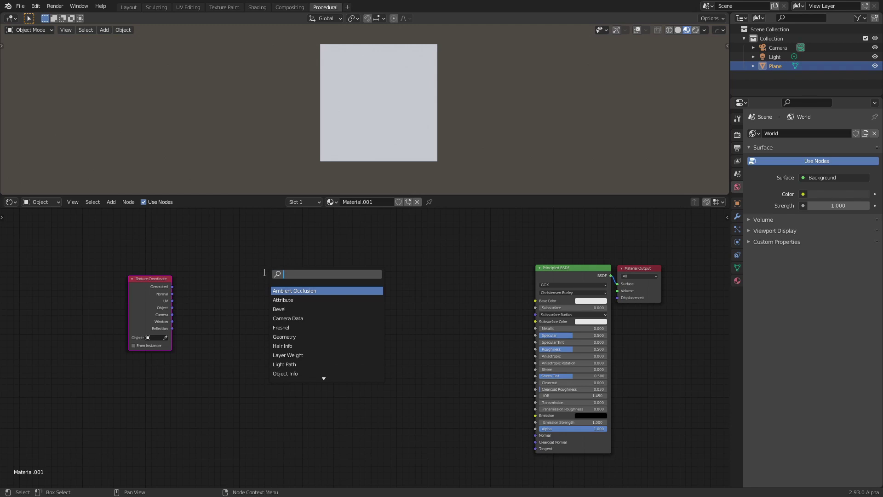
pyautogui.write('sep')
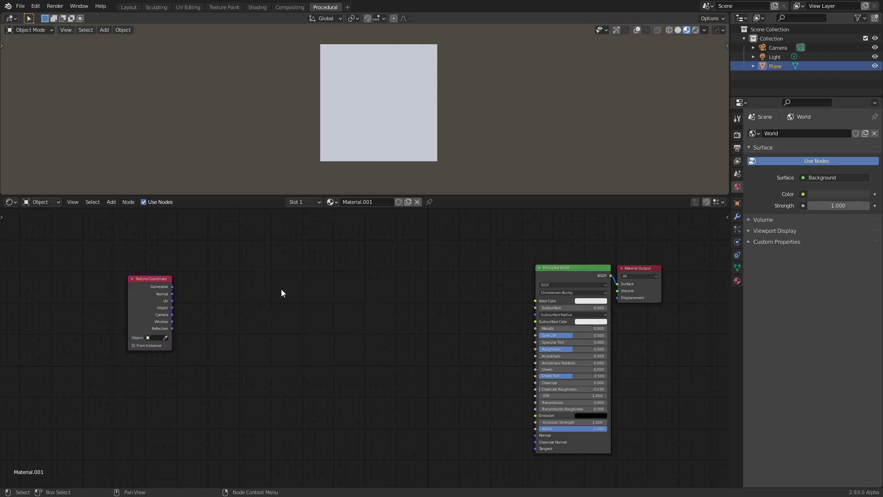
pyautogui.click(300, 321)
pyautogui.click(250, 309)
pyautogui.moveTo(172, 308); pyautogui.dragTo(229, 309)
pyautogui.keyDown('ctrl'); pyautogui.keyDown('shift'); pyautogui.click(248, 295); pyautogui.keyUp('shift'); pyautogui.keyUp('ctrl')
pyautogui.moveTo(248, 295); pyautogui.dragTo(229, 289)
# Insert a Math node set to Greater Than with threshold 0 between the Separate XYZ node's X output and the Viewer
pyautogui.hotkey('shift', 'a')
pyautogui.write('s')
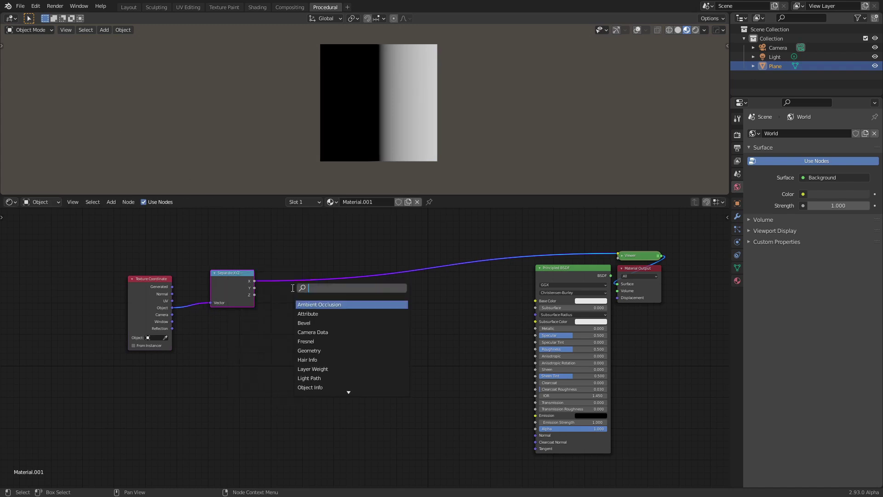
pyautogui.write('math')
pyautogui.click(309, 301)
pyautogui.click(295, 276)
pyautogui.hotkey('ctrl', '.')
pyautogui.press('BackSpace')
pyautogui.moveTo(300, 267); pyautogui.dragTo(295, 258)
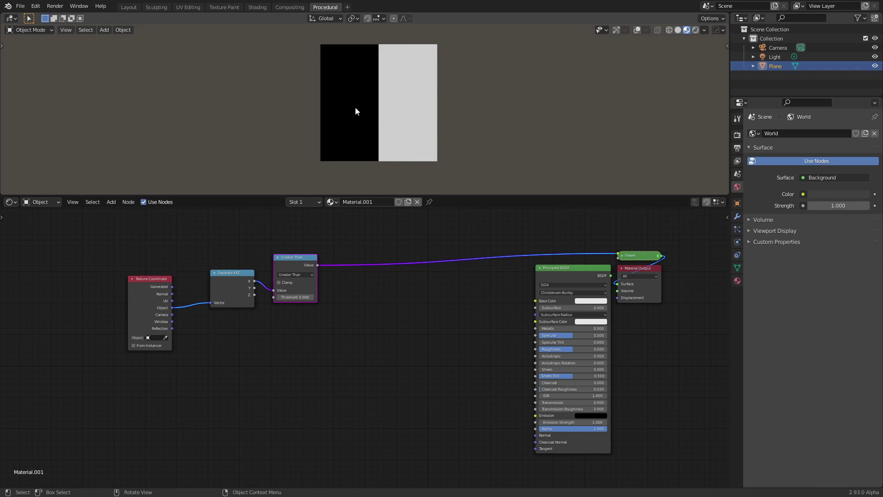
# Add a MixRGB node before the Principled BSDF and drive its Fac with the Greater Than node's Value
pyautogui.scroll(2, 391, 309)
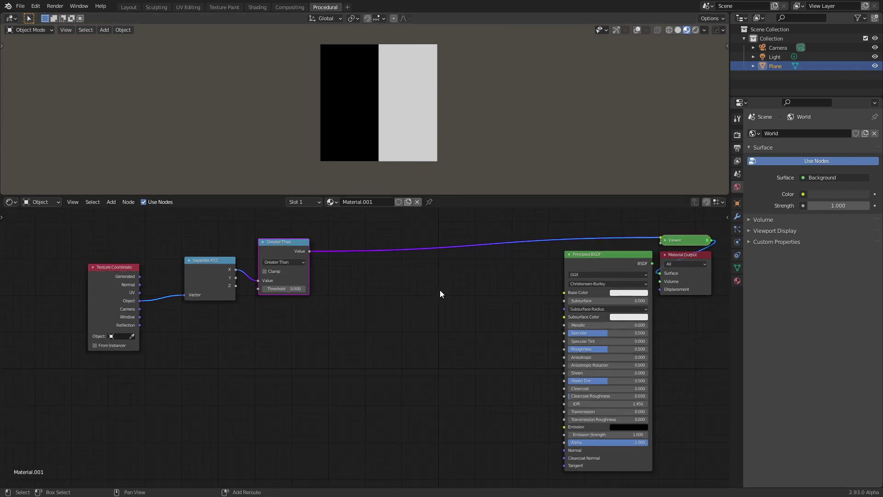
pyautogui.hotkey('shift', 'a')
pyautogui.write('s')
pyautogui.write('mix')
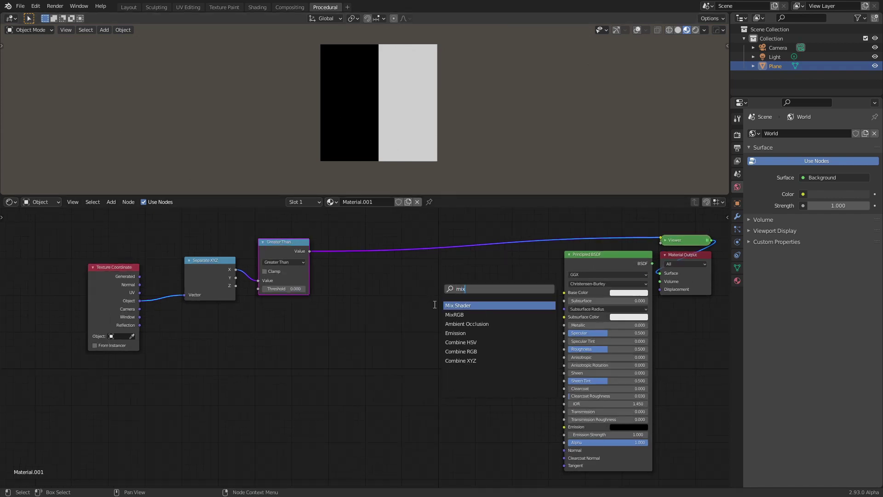
pyautogui.click(454, 314)
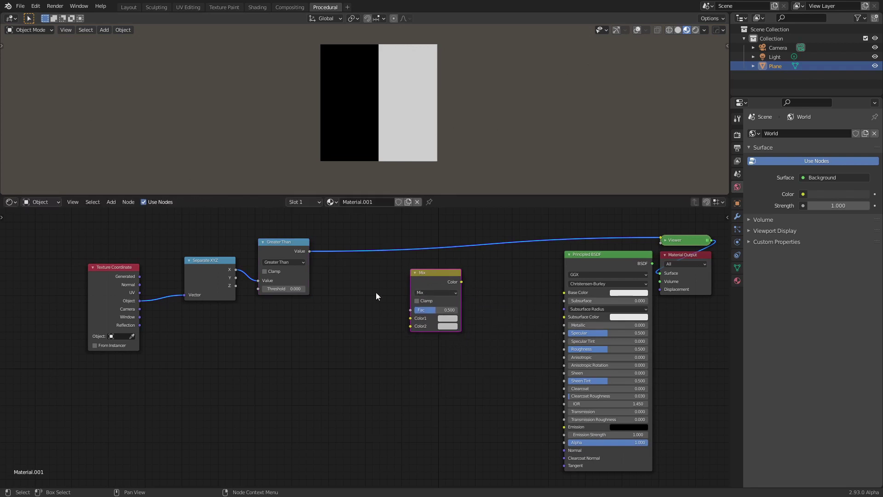
pyautogui.moveTo(310, 251); pyautogui.dragTo(412, 310)
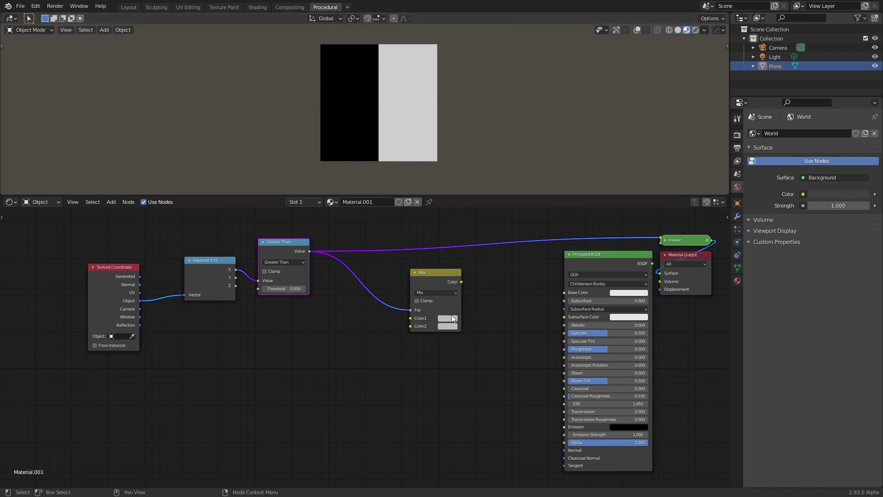
pyautogui.moveTo(431, 285); pyautogui.dragTo(431, 324)
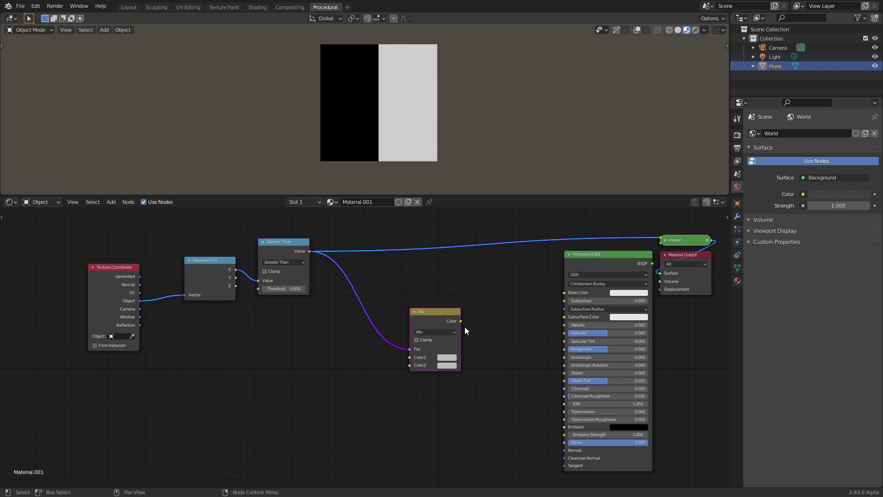
pyautogui.moveTo(436, 326); pyautogui.dragTo(435, 312)
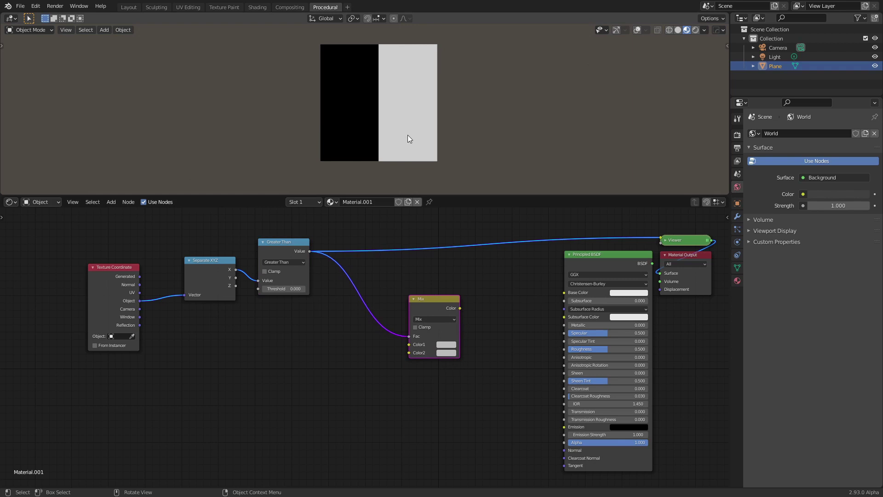
# Set the Mix node's Color2 to red and its Color1 to blue
pyautogui.click(443, 352)
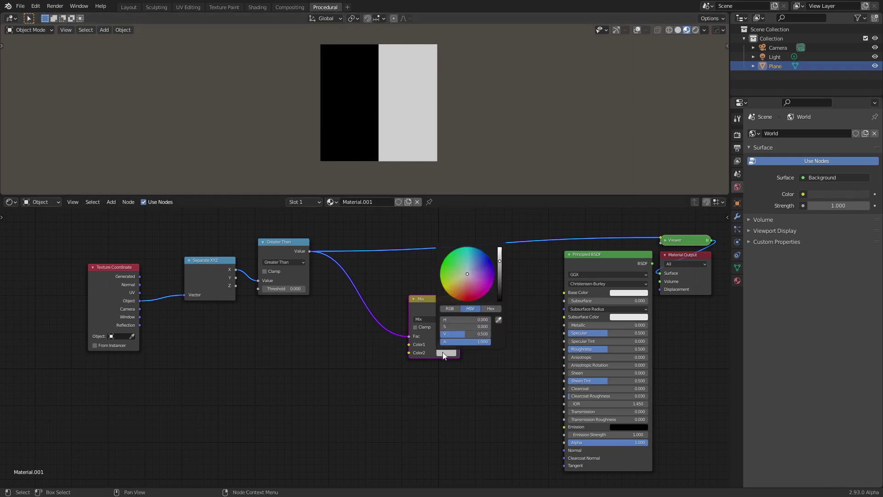
pyautogui.click(469, 292)
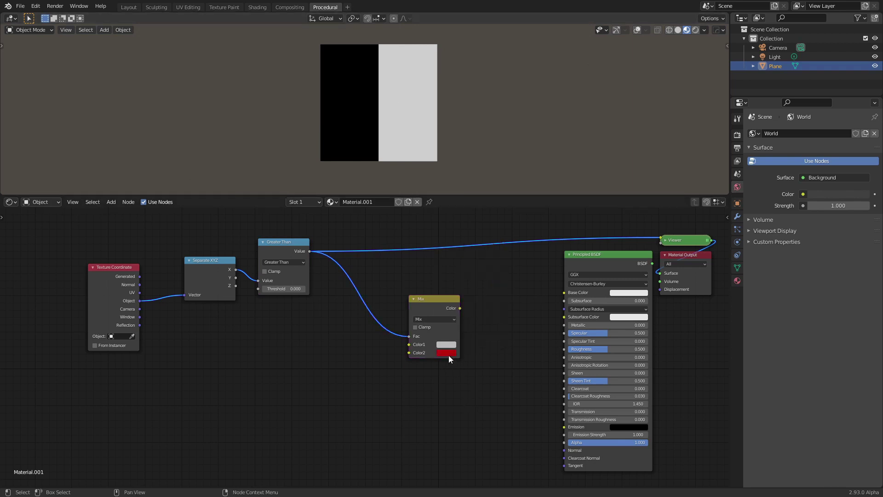
pyautogui.click(449, 345)
pyautogui.click(489, 248)
# Connect the Mix node's Color to the Principled BSDF's Base Color, and the BSDF output to the Material Output's Surface
pyautogui.moveTo(460, 308); pyautogui.dragTo(566, 292)
pyautogui.moveTo(592, 252); pyautogui.dragTo(568, 252)
pyautogui.moveTo(430, 307); pyautogui.dragTo(491, 285)
pyautogui.moveTo(628, 263); pyautogui.dragTo(662, 275)
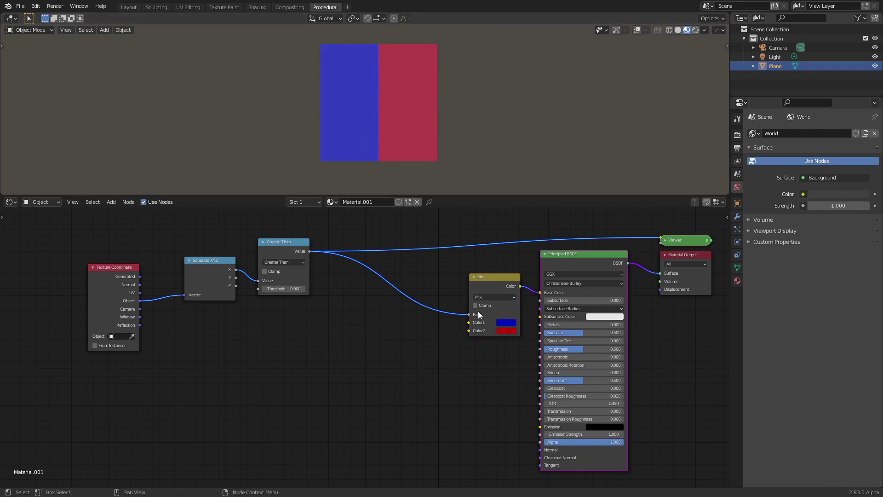
# Duplicate the Mix node below the original and connect the Greater Than node's Value to the copy's Fac
pyautogui.moveTo(497, 281); pyautogui.dragTo(476, 276)
pyautogui.hotkey('shift', 'd')
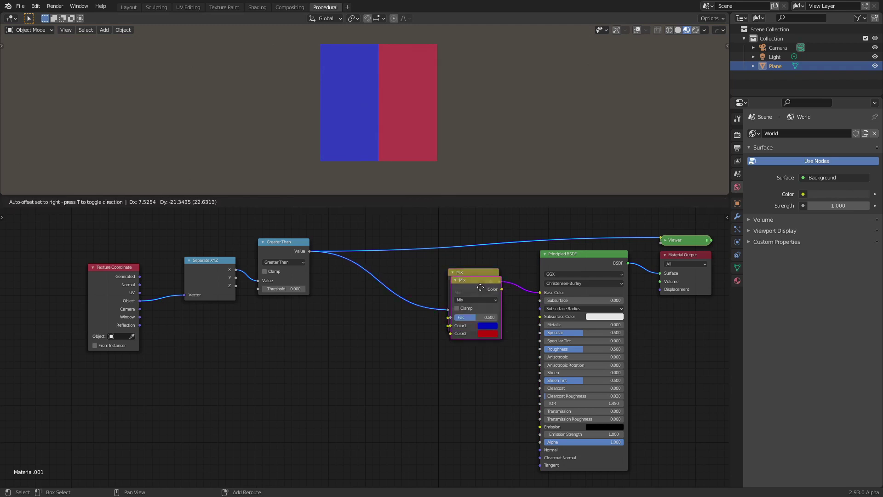
pyautogui.click(478, 351)
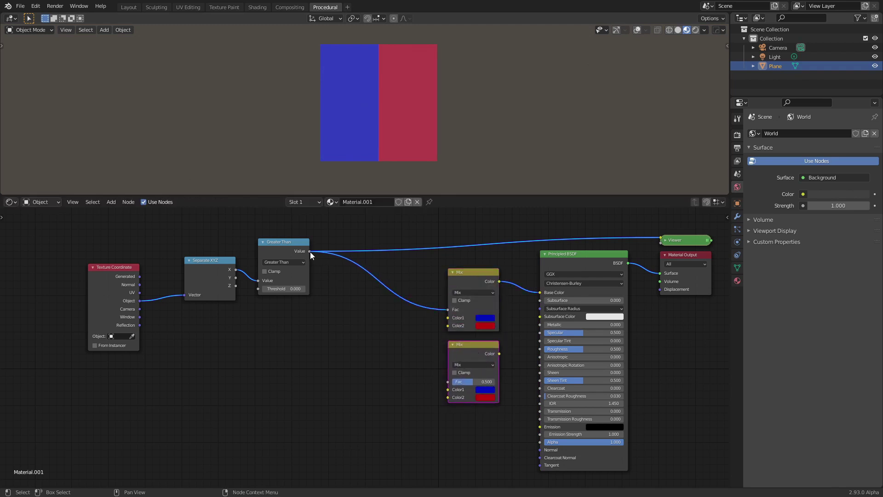
pyautogui.moveTo(310, 252); pyautogui.dragTo(447, 381)
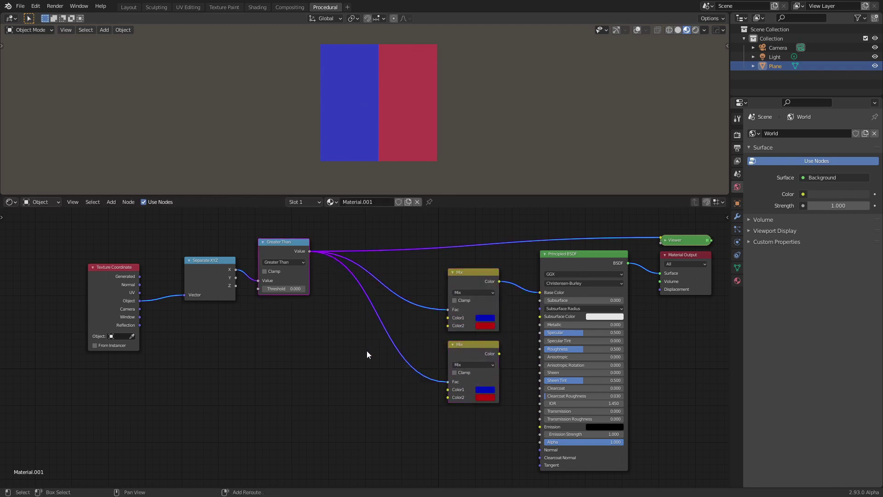
# Merge the two Fac links into a reroute point and place it just left of the Mix nodes
pyautogui.keyDown('shift'); pyautogui.moveTo(366, 354); pyautogui.dragTo(405, 275, button='right'); pyautogui.keyUp('shift')
pyautogui.press('g')
pyautogui.click(436, 331)
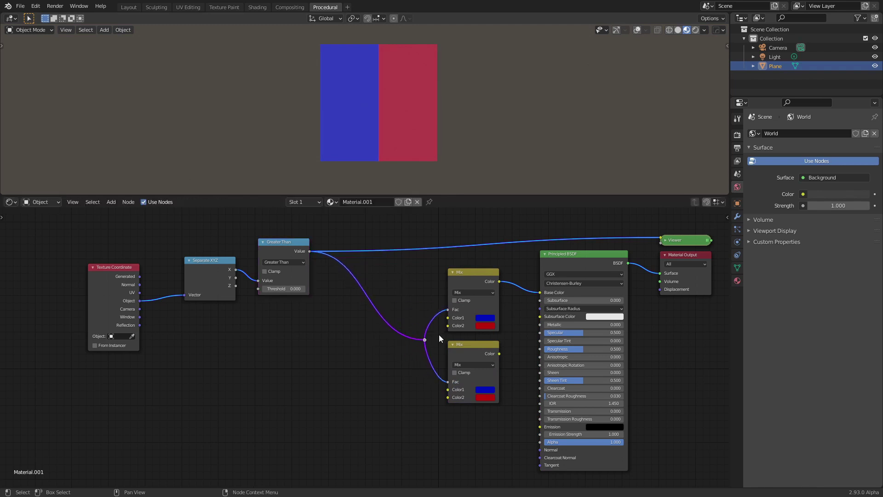
# Set the lower Mix node's Color1 to near black and its Color2 to light grey
pyautogui.click(485, 390)
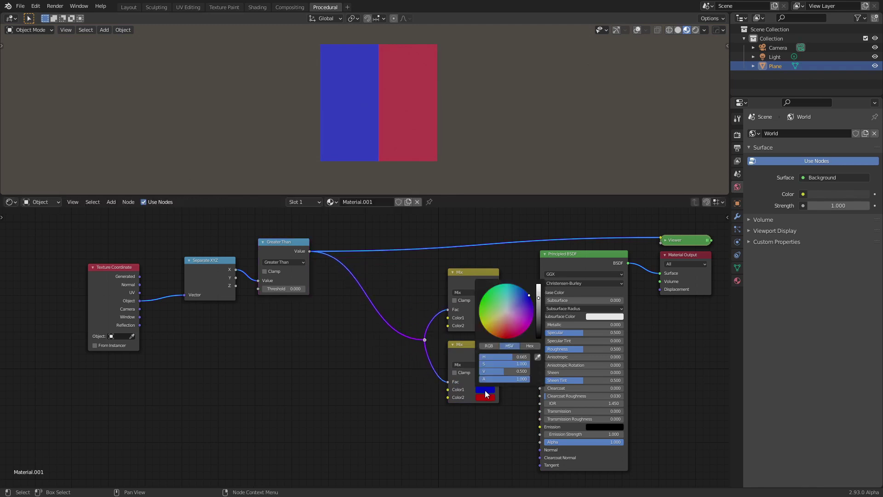
pyautogui.click(485, 391)
pyautogui.moveTo(507, 365); pyautogui.dragTo(478, 372)
pyautogui.click(486, 398)
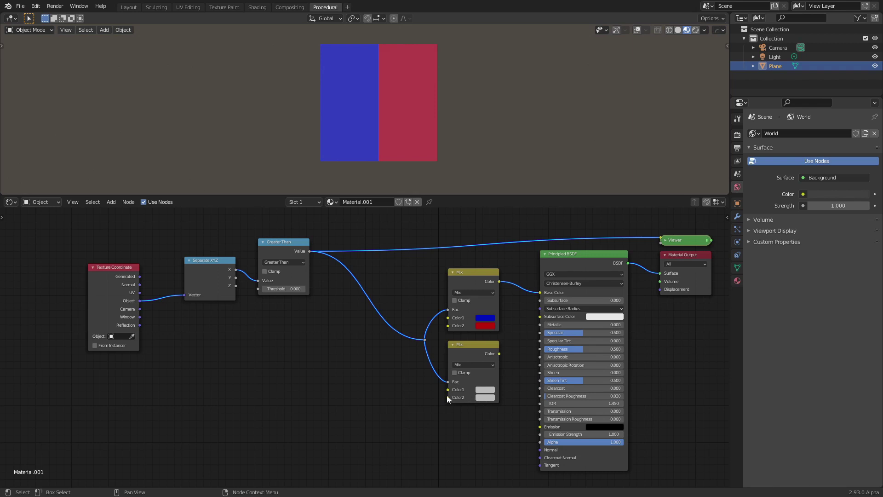
pyautogui.click(485, 390)
pyautogui.moveTo(540, 324); pyautogui.dragTo(539, 334)
pyautogui.click(486, 397)
pyautogui.click(484, 396)
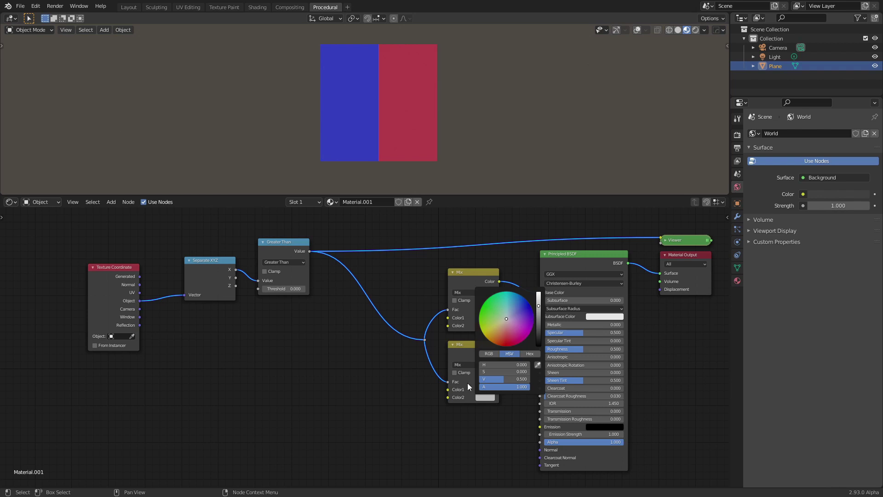
pyautogui.click(484, 398)
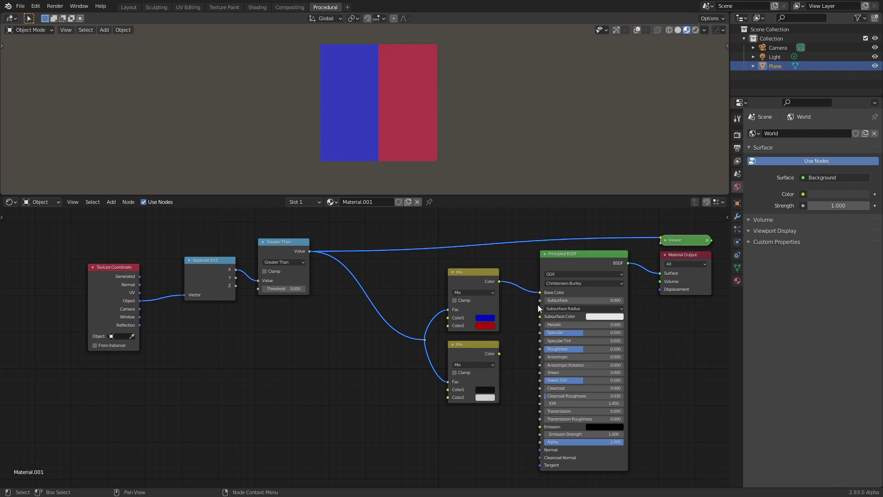
# Connect the lower Mix node's Color to the Principled BSDF's Roughness and tilt the view to check the plane's reflections
pyautogui.moveTo(500, 354); pyautogui.dragTo(540, 349)
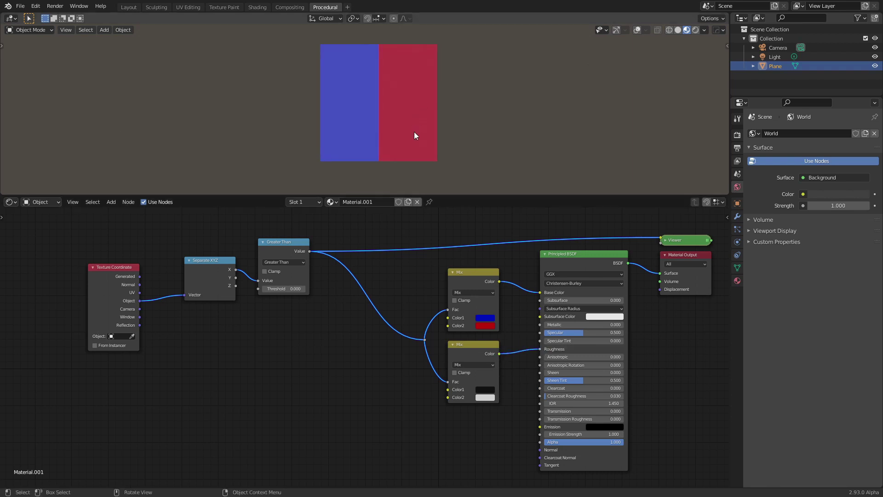
pyautogui.moveTo(414, 132); pyautogui.dragTo(408, 152, button='middle')
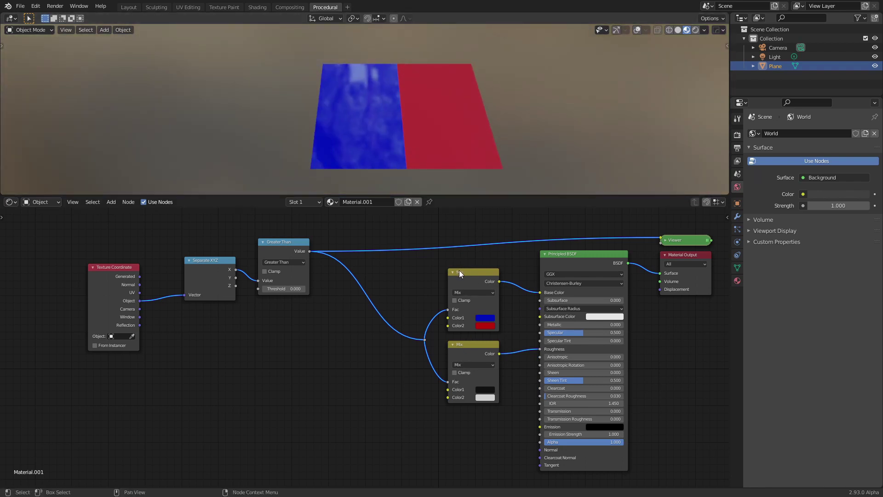
pyautogui.moveTo(459, 273); pyautogui.dragTo(459, 273)
pyautogui.scroll(-1, 409, 354)
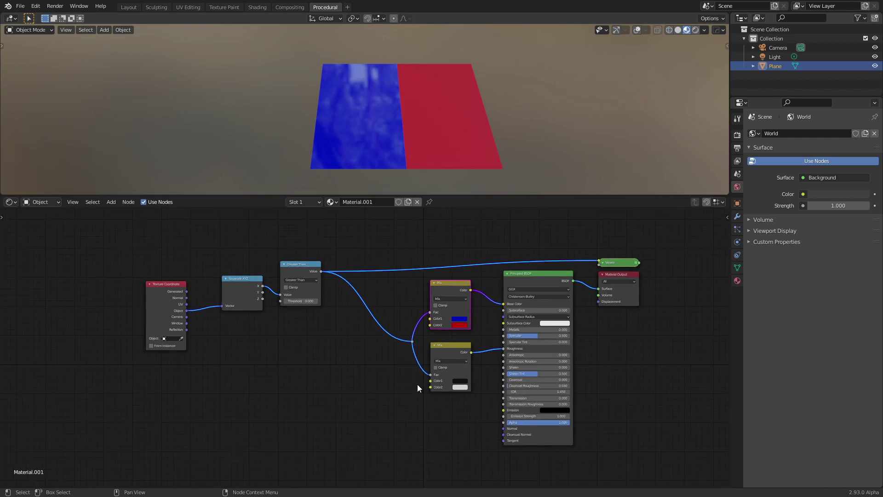
# Duplicate the lower Mix node below the other two, keeping its Fac fed by the shared reroute point
pyautogui.moveTo(417, 391); pyautogui.dragTo(409, 360, button='middle')
pyautogui.scroll(3, 409, 359)
pyautogui.moveTo(458, 308); pyautogui.dragTo(459, 305)
pyautogui.hotkey('shift', 'd')
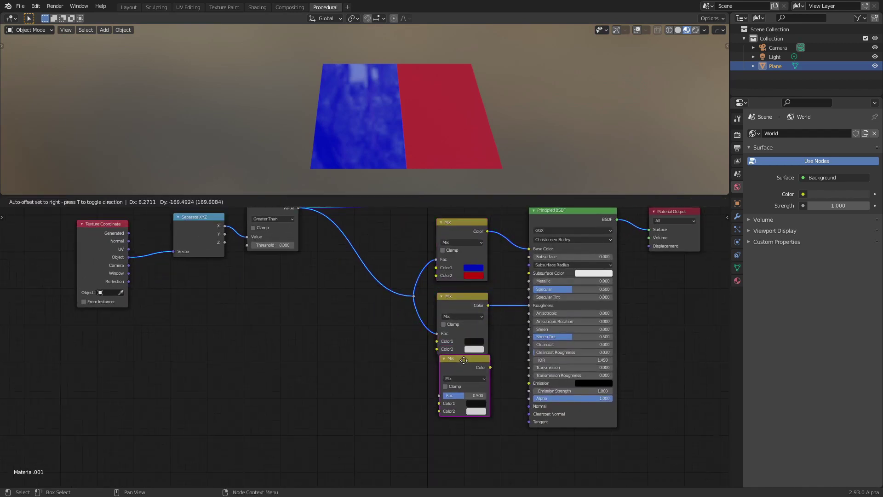
pyautogui.click(440, 412)
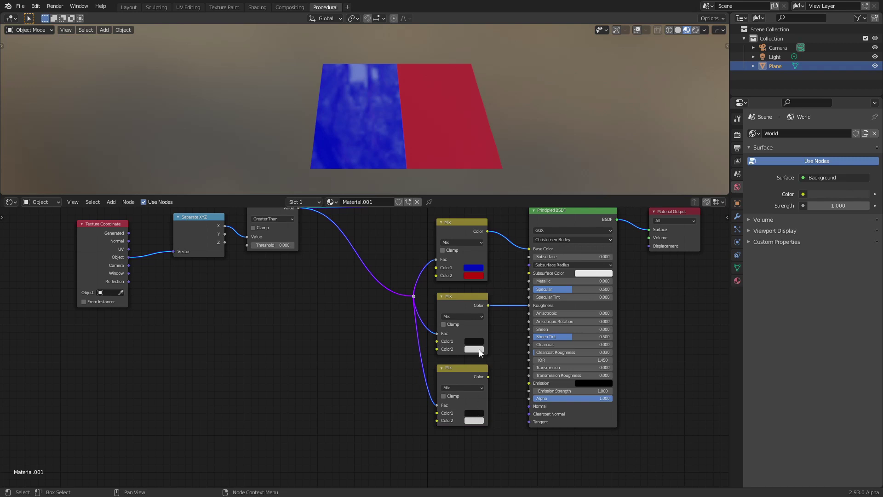
# Set the lowest Mix node's Color1 to white and Color2 to black, and connect its Color to the Principled BSDF's Metallic
pyautogui.click(473, 413)
pyautogui.moveTo(527, 321); pyautogui.dragTo(527, 307)
pyautogui.click(471, 420)
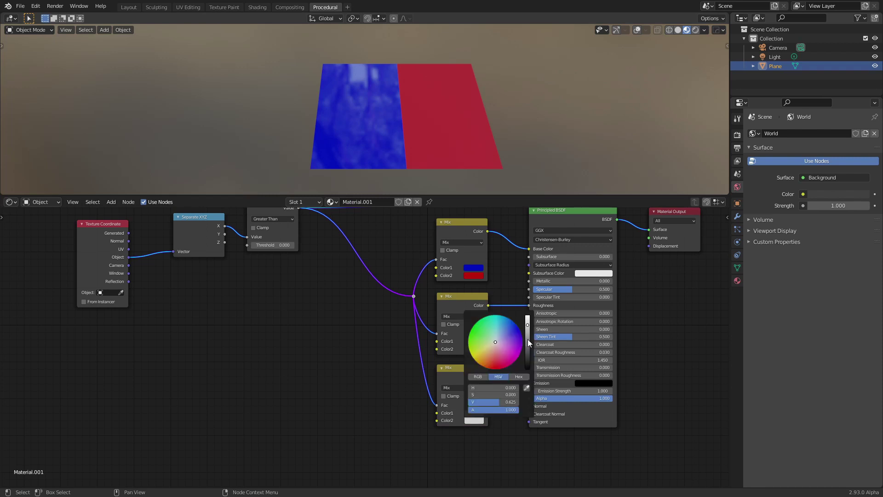
pyautogui.moveTo(528, 339); pyautogui.dragTo(488, 335)
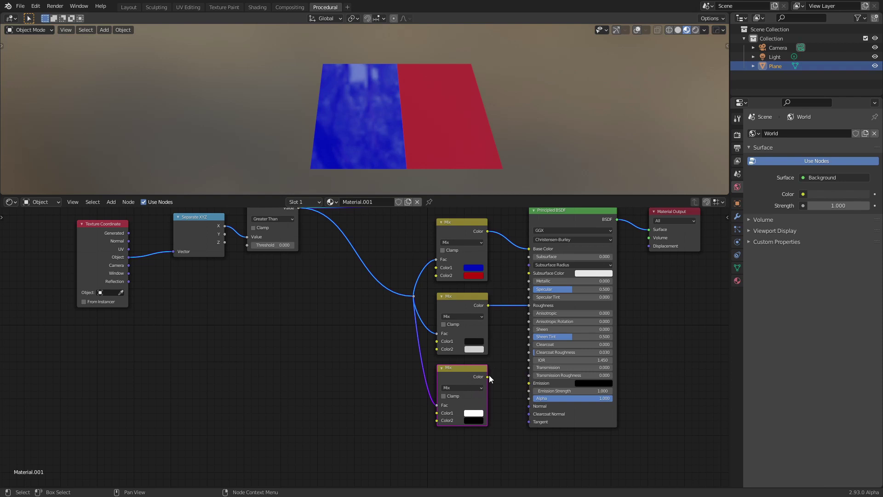
pyautogui.moveTo(488, 377); pyautogui.dragTo(532, 280)
pyautogui.moveTo(371, 178); pyautogui.dragTo(416, 148, button='middle')
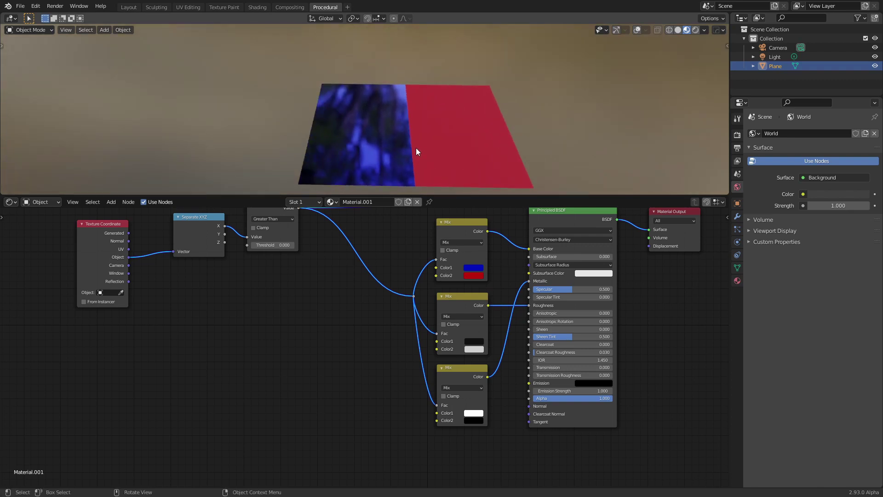
# Tighten the stack of Mix nodes and shift the Texture Coordinate, Separate XYZ and Greater Than nodes further left of it
pyautogui.scroll(-1, 370, 359)
pyautogui.moveTo(402, 275); pyautogui.dragTo(384, 339, button='middle')
pyautogui.moveTo(432, 299); pyautogui.dragTo(434, 276)
pyautogui.moveTo(434, 276); pyautogui.dragTo(434, 279)
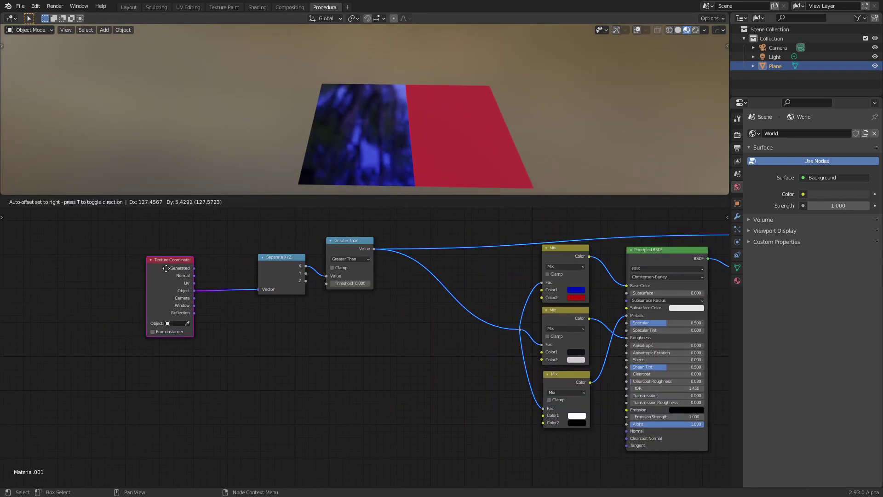
pyautogui.moveTo(165, 264); pyautogui.dragTo(180, 264)
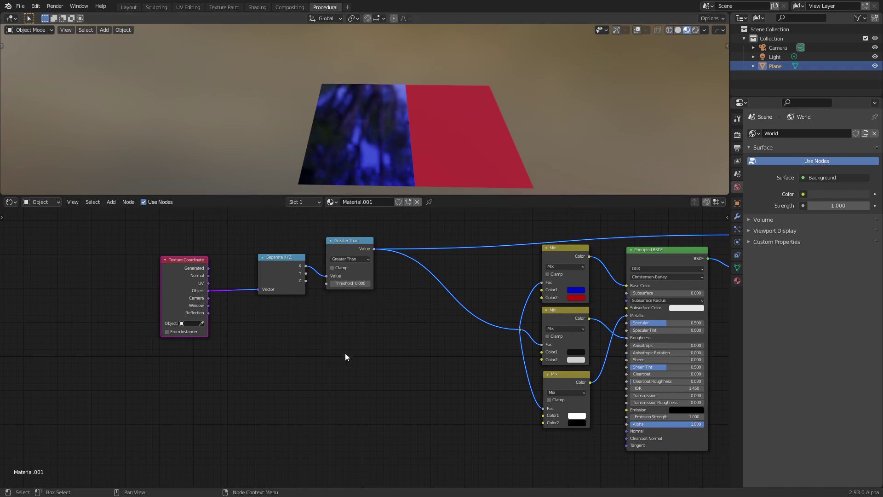
# Add a Noise Texture node below Separate XYZ and connect the Texture Coordinate's Object output to its Vector
pyautogui.hotkey('shift', 'a')
pyautogui.click(338, 335)
pyautogui.write('mi')
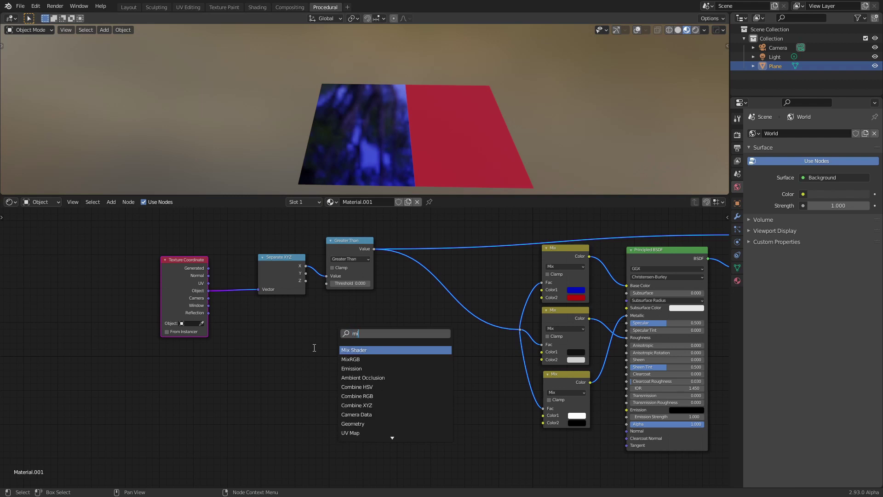
pyautogui.moveTo(363, 331); pyautogui.dragTo(317, 336)
pyautogui.write('noi')
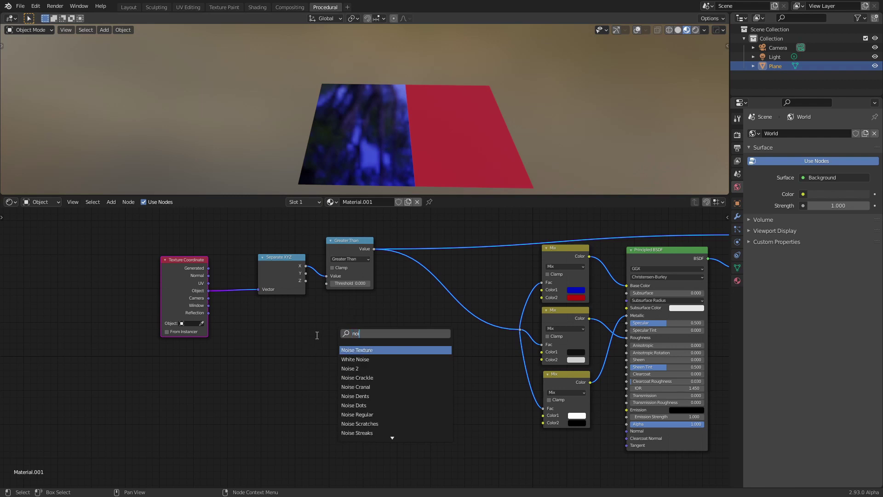
pyautogui.click(348, 351)
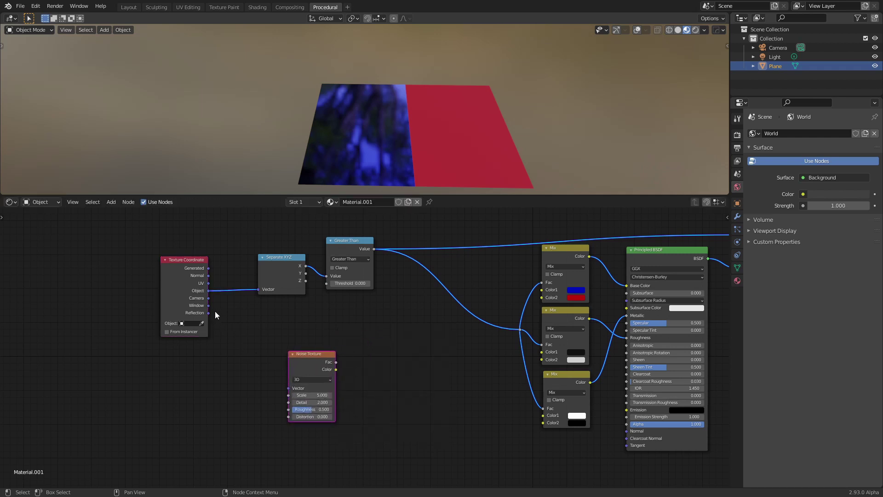
pyautogui.moveTo(209, 291); pyautogui.dragTo(290, 388)
pyautogui.moveTo(305, 355); pyautogui.dragTo(286, 353)
# Duplicate the Greater Than node beside the Noise Texture and change the copy's operation to Multiply
pyautogui.click(352, 250)
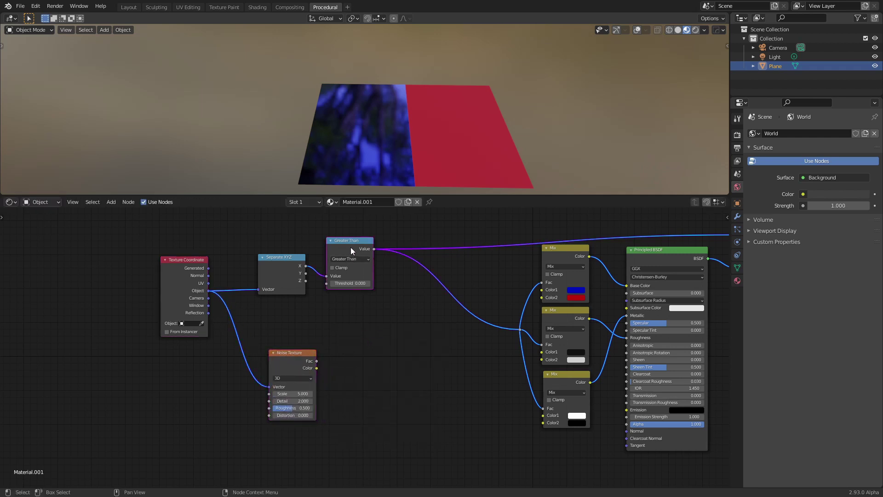
pyautogui.hotkey('shift', 'd')
pyautogui.click(355, 371)
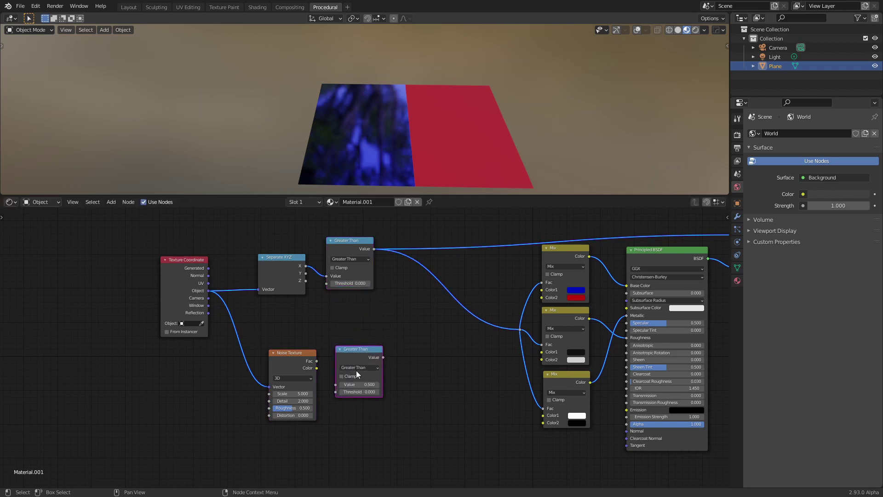
pyautogui.click(359, 367)
pyautogui.click(362, 401)
# Spread the math nodes apart and connect the Noise Texture's Fac to the Multiply node's first Value
pyautogui.moveTo(350, 351); pyautogui.dragTo(415, 351)
pyautogui.moveTo(288, 256); pyautogui.dragTo(262, 244)
pyautogui.moveTo(348, 241); pyautogui.dragTo(312, 246)
pyautogui.moveTo(317, 362); pyautogui.dragTo(404, 379)
pyautogui.moveTo(431, 349); pyautogui.dragTo(398, 349)
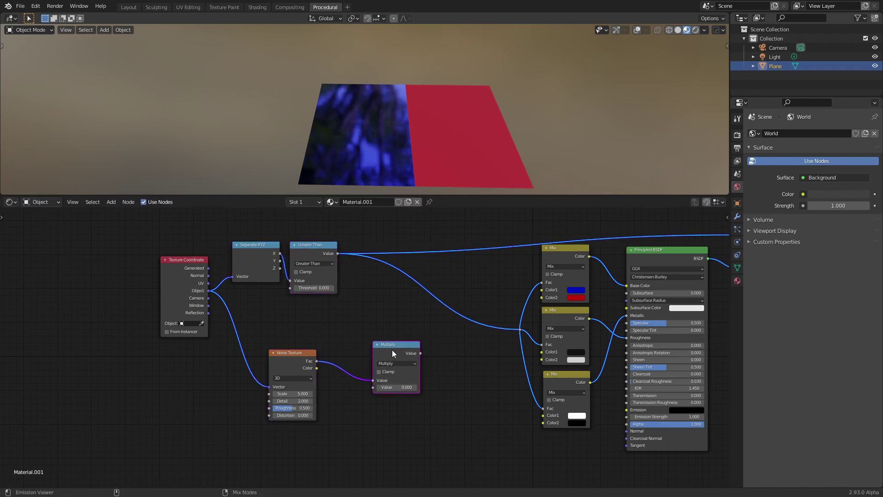
# Preview the Noise Texture on the plane and raise its Scale to about 86.2
pyautogui.keyDown('ctrl'); pyautogui.keyDown('shift'); pyautogui.click(391, 350); pyautogui.keyUp('shift'); pyautogui.keyUp('ctrl')
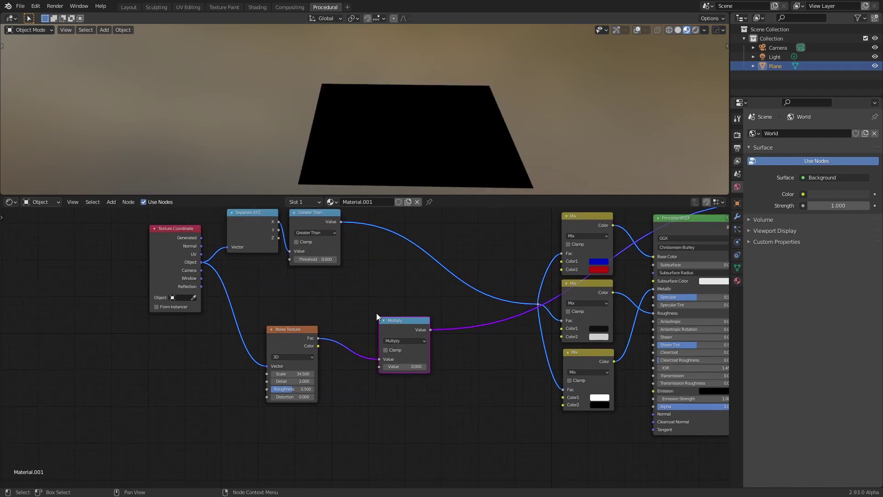
pyautogui.keyDown('ctrl'); pyautogui.keyDown('shift'); pyautogui.click(294, 338); pyautogui.keyUp('shift'); pyautogui.keyUp('ctrl')
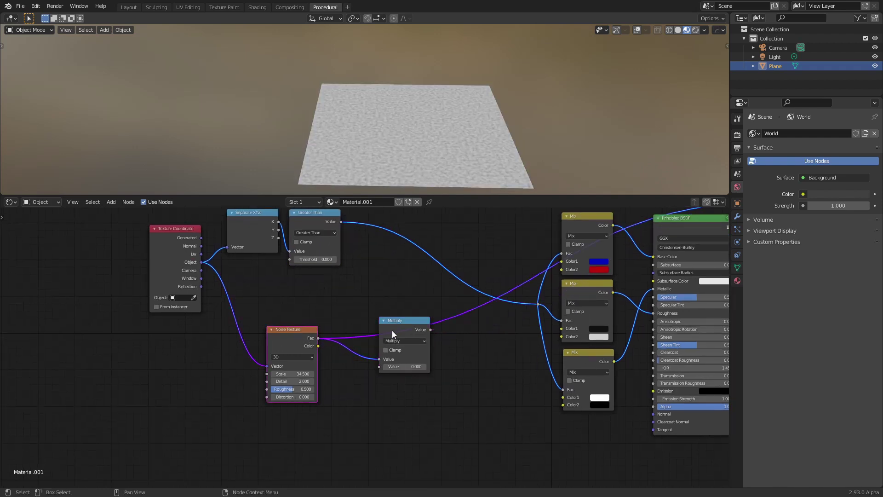
pyautogui.scroll(6, 395, 133)
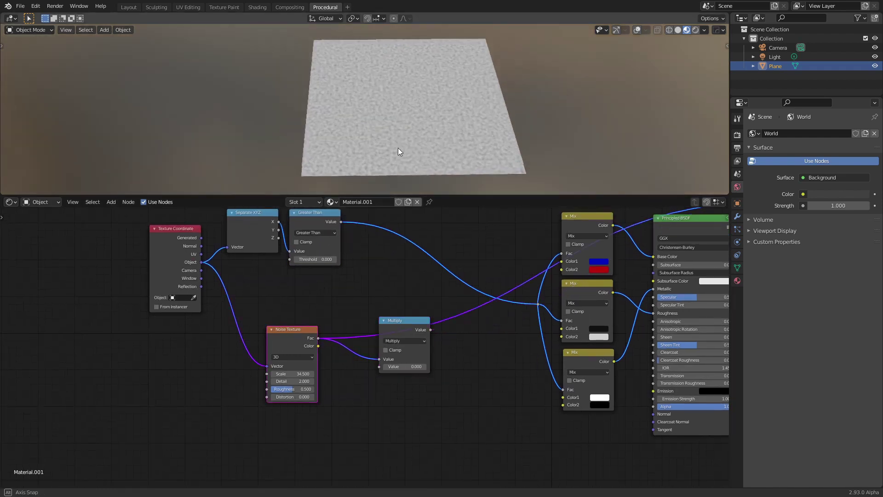
pyautogui.moveTo(281, 375); pyautogui.dragTo(322, 375)
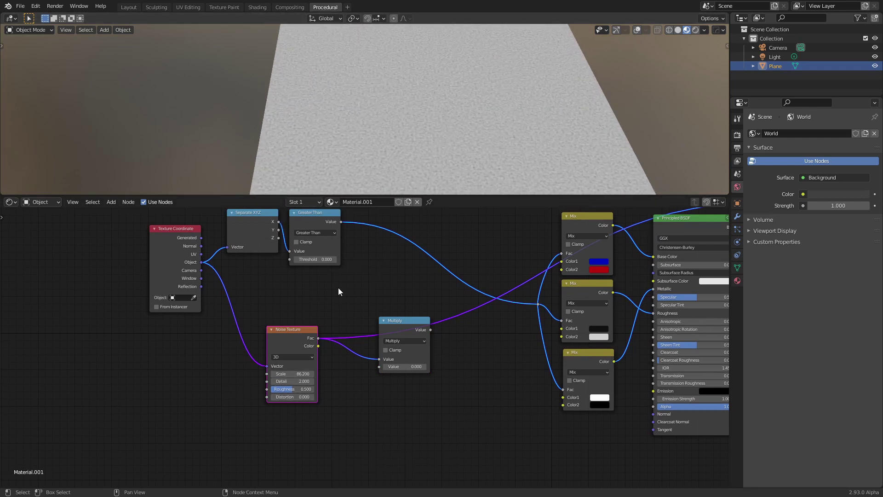
# Connect the Greater Than node's Value to the Multiply node's second Value and preview the masked noise on the plane
pyautogui.moveTo(308, 329); pyautogui.dragTo(326, 330)
pyautogui.moveTo(393, 324); pyautogui.dragTo(410, 336)
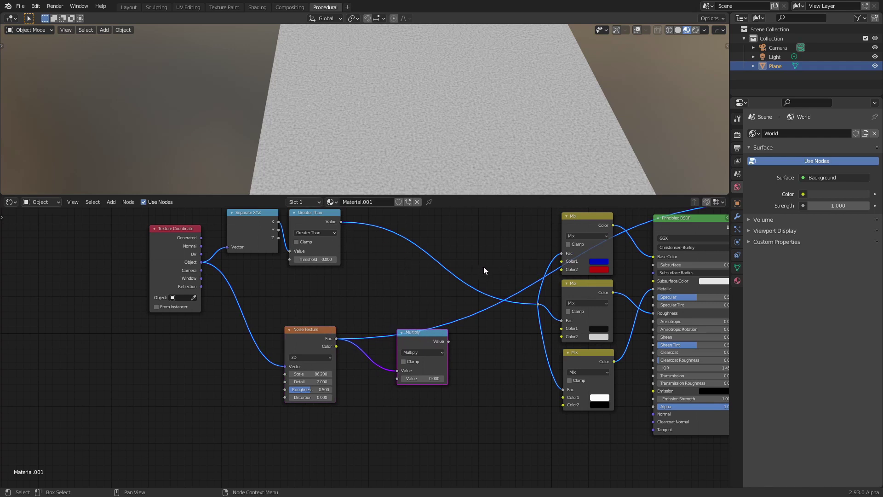
pyautogui.moveTo(381, 254); pyautogui.dragTo(363, 249, button='middle')
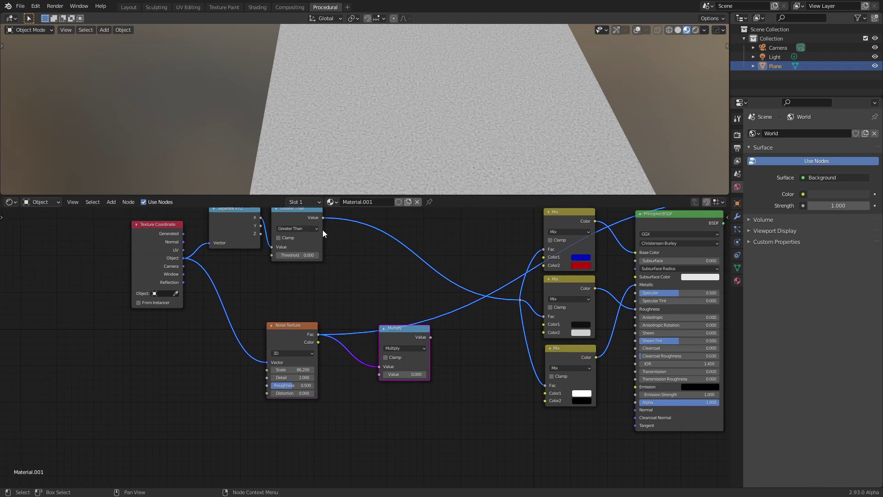
pyautogui.moveTo(322, 217); pyautogui.dragTo(380, 374)
pyautogui.keyDown('ctrl'); pyautogui.keyDown('shift'); pyautogui.click(392, 340); pyautogui.keyUp('shift'); pyautogui.keyUp('ctrl')
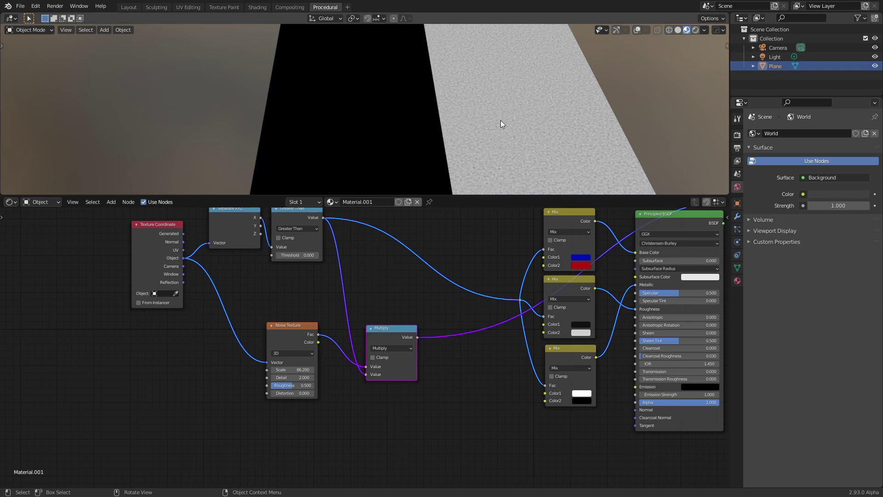
# Move the Multiply node close to the Noise Texture and add a Math node set to Multiply below and right of it
pyautogui.moveTo(385, 334); pyautogui.dragTo(344, 332)
pyautogui.hotkey('shift', 'a')
pyautogui.click(336, 353)
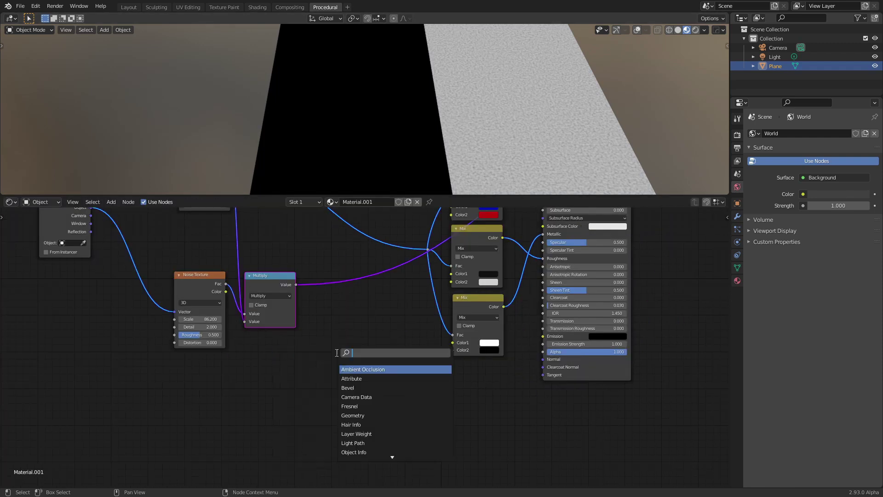
pyautogui.write('add')
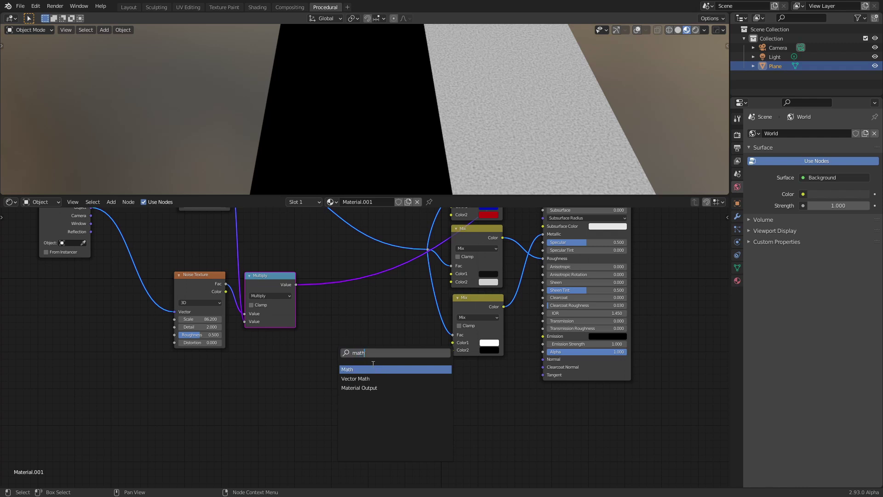
pyautogui.press('Return')
pyautogui.click(331, 340)
pyautogui.click(324, 345)
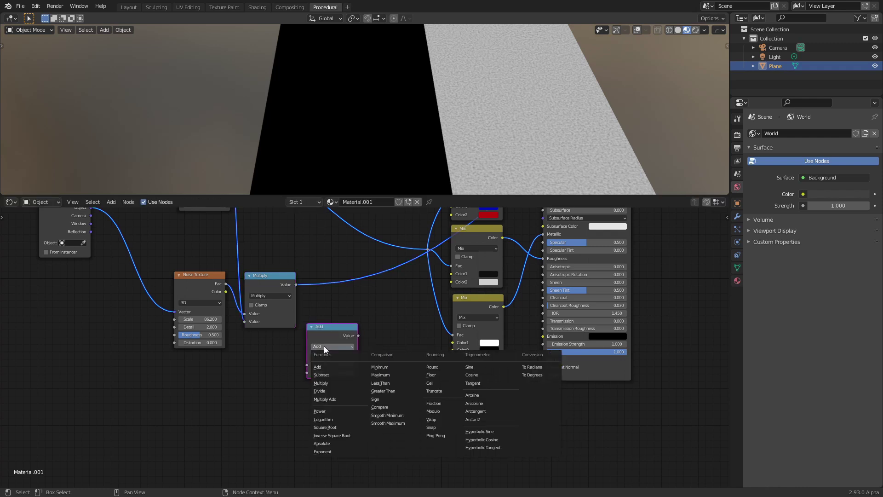
pyautogui.click(333, 383)
# Connect the first Multiply node's Value to the new Multiply node and set the new node's second Value to 0.01
pyautogui.moveTo(330, 332); pyautogui.dragTo(340, 331)
pyautogui.moveTo(295, 284); pyautogui.dragTo(316, 364)
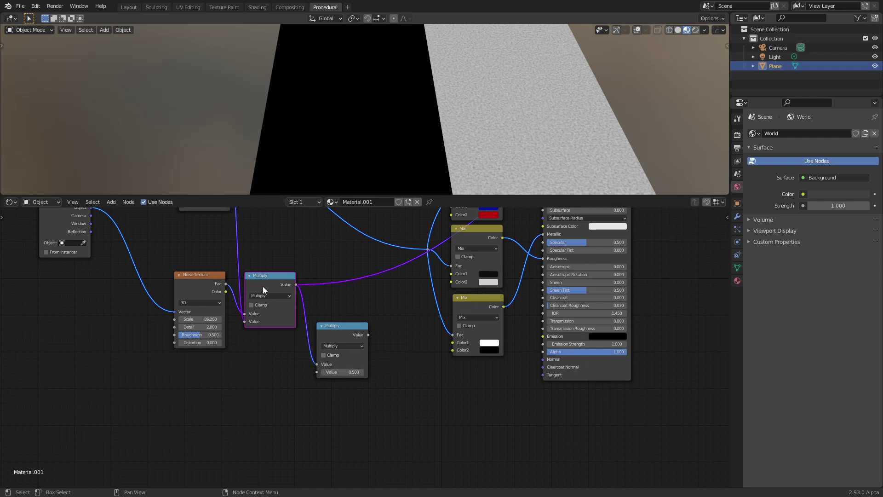
pyautogui.moveTo(263, 289); pyautogui.dragTo(256, 289)
pyautogui.scroll(1, 350, 363)
pyautogui.click(355, 364)
pyautogui.write('0')
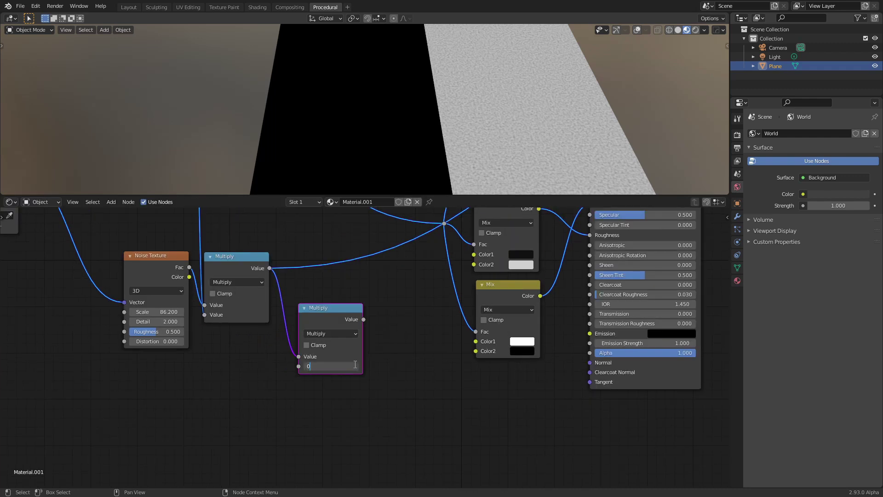
pyautogui.write('.01')
pyautogui.press('Return')
# Move the second Multiply node down and add a Bump node to its right, below the lowest Mix node
pyautogui.moveTo(329, 317); pyautogui.dragTo(323, 346)
pyautogui.moveTo(400, 345); pyautogui.dragTo(336, 276, button='middle')
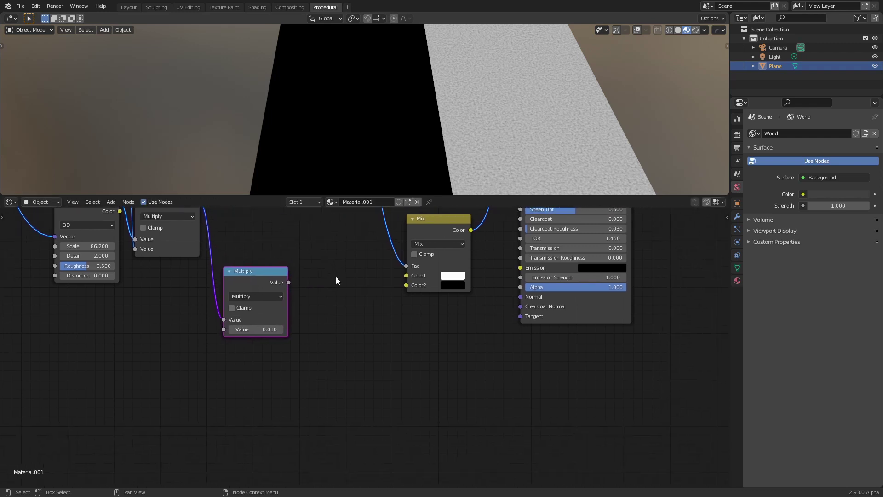
pyautogui.hotkey('shift', 'a')
pyautogui.click(316, 286)
pyautogui.write('b')
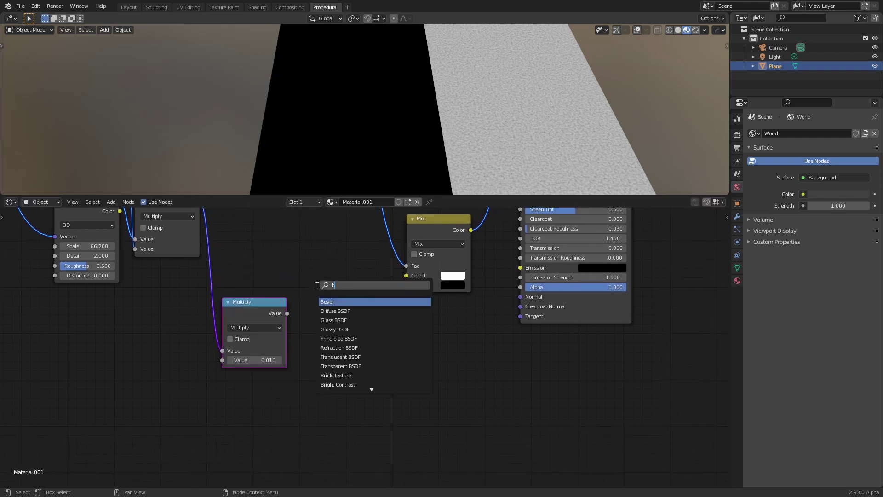
pyautogui.write('ump')
pyautogui.moveTo(337, 300); pyautogui.dragTo(382, 331)
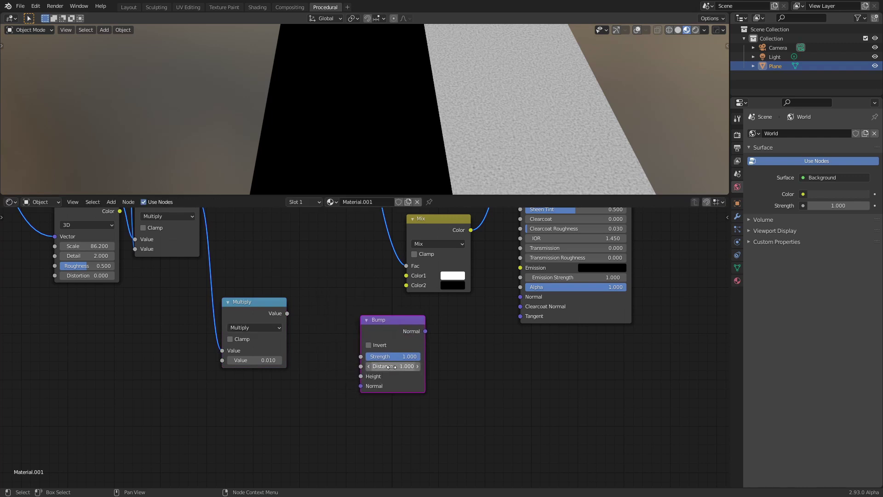
# Align the second Multiply node with the Bump node and move the coordinate, mask and noise nodes further left
pyautogui.moveTo(260, 349); pyautogui.dragTo(255, 368)
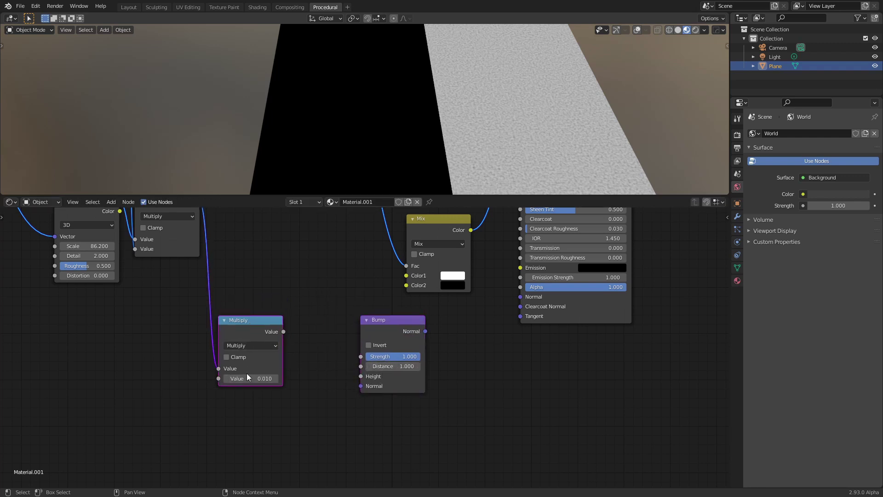
pyautogui.scroll(-7, 238, 322)
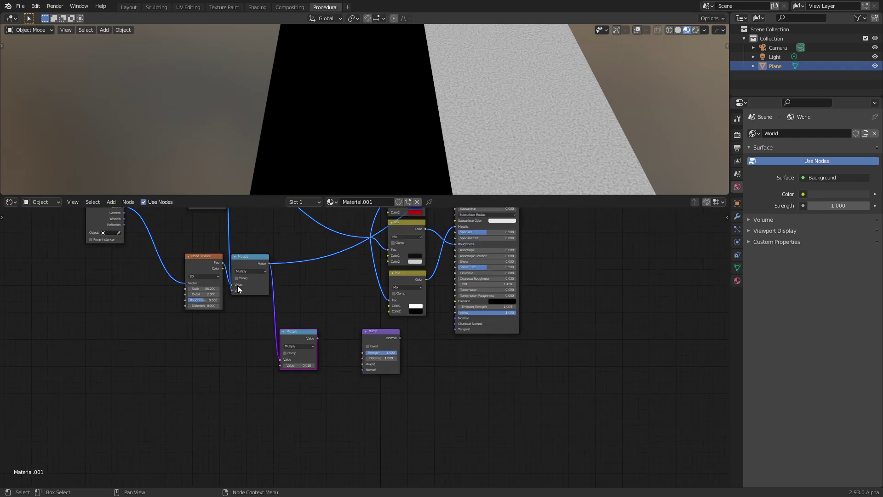
pyautogui.moveTo(258, 276); pyautogui.dragTo(255, 329, button='middle')
pyautogui.moveTo(58, 226); pyautogui.dragTo(248, 356)
pyautogui.moveTo(245, 314); pyautogui.dragTo(217, 303)
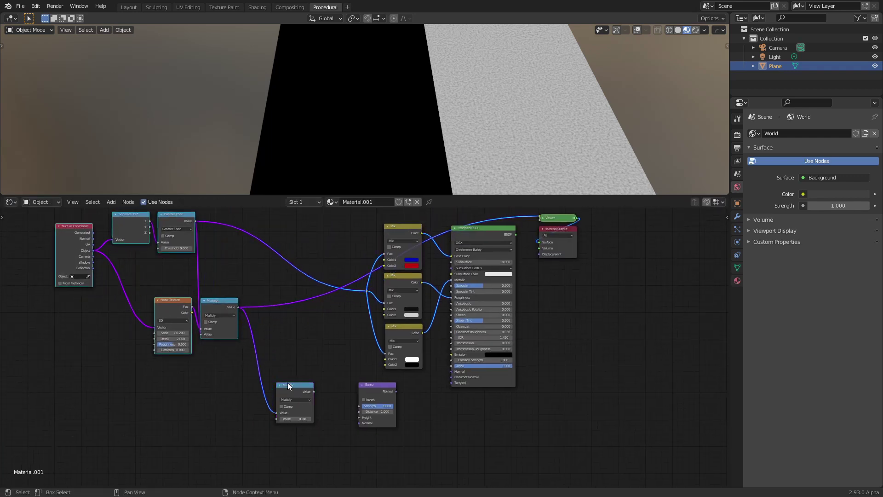
# Reposition the second Multiply node, connect its Value to the Bump node's Height, and connect Bump's Normal to the Principled BSDF's Normal
pyautogui.moveTo(287, 383); pyautogui.dragTo(294, 374)
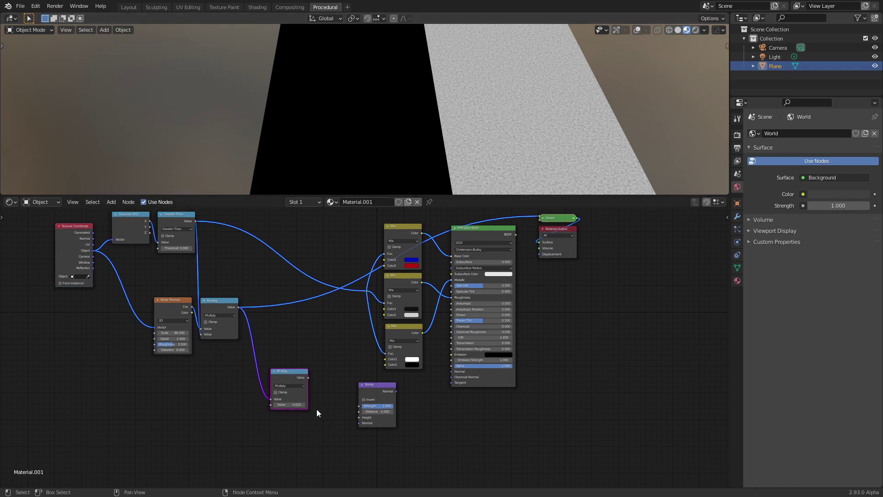
pyautogui.scroll(3, 327, 380)
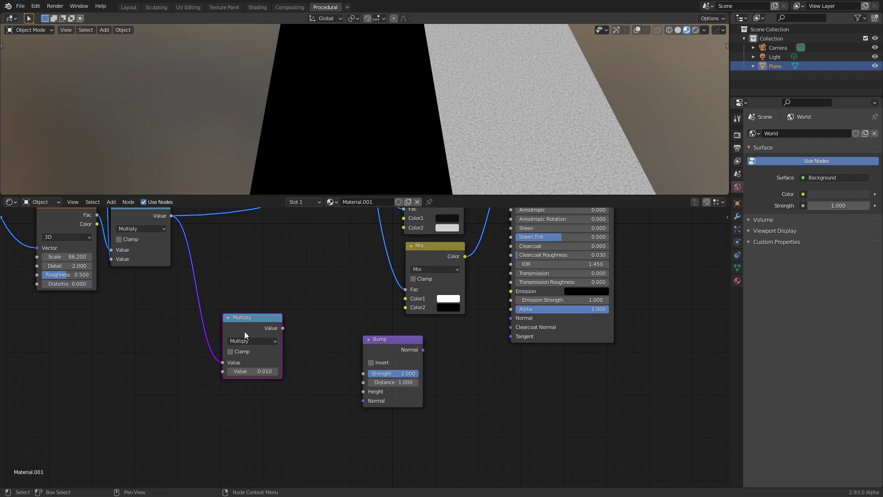
pyautogui.moveTo(244, 331); pyautogui.dragTo(241, 296)
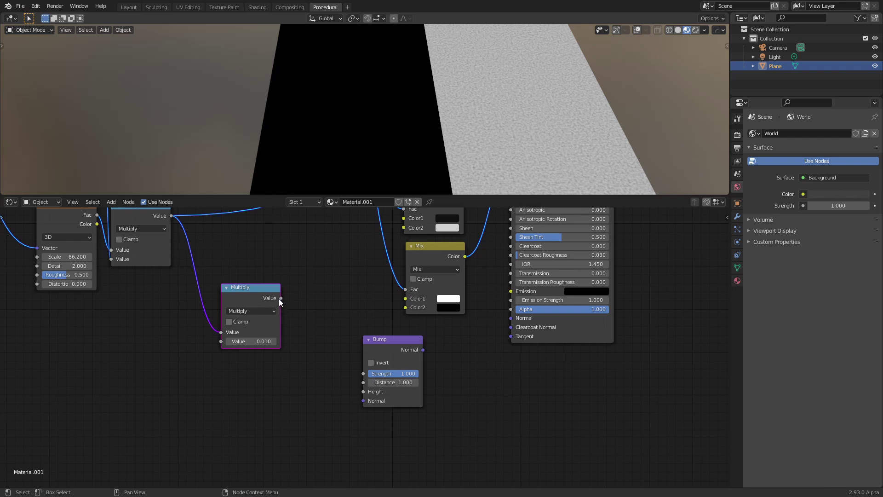
pyautogui.moveTo(280, 298); pyautogui.dragTo(363, 392)
pyautogui.moveTo(422, 349); pyautogui.dragTo(511, 319)
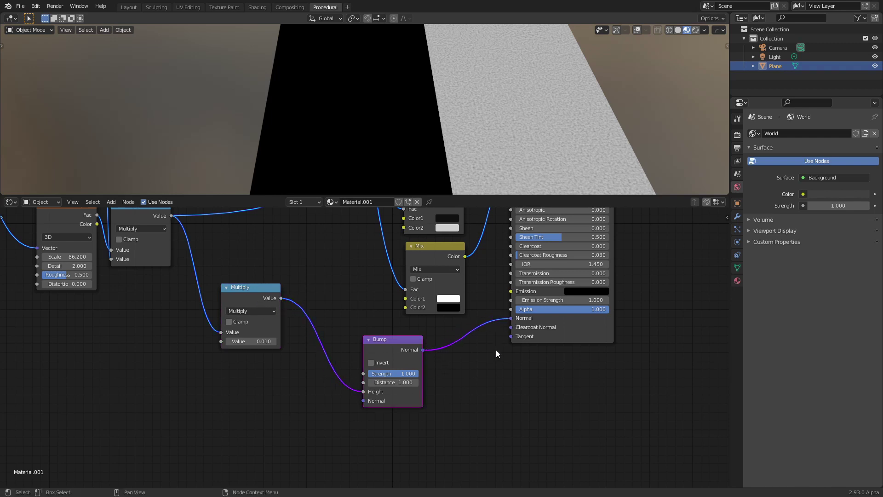
# Inspect the mixed material and its bump on the plane, and preview the Greater Than node's mask
pyautogui.press('Home')
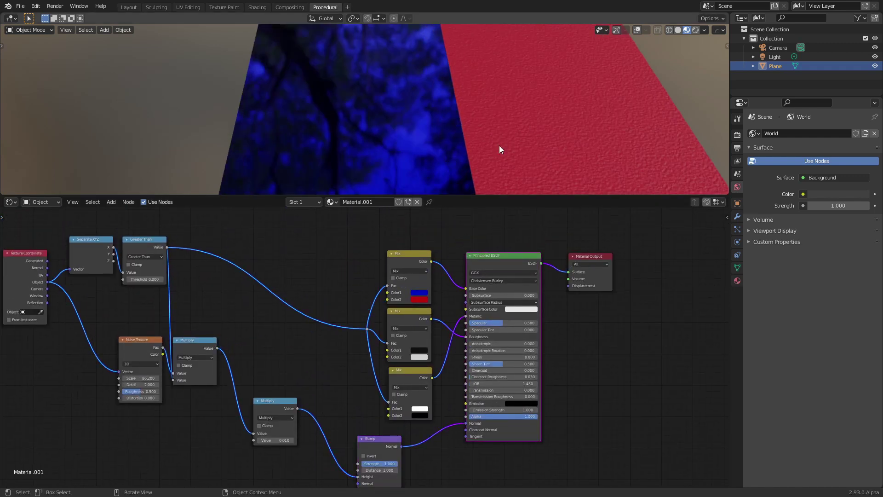
pyautogui.moveTo(499, 146); pyautogui.dragTo(452, 108, button='middle')
pyautogui.scroll(-4, 451, 107)
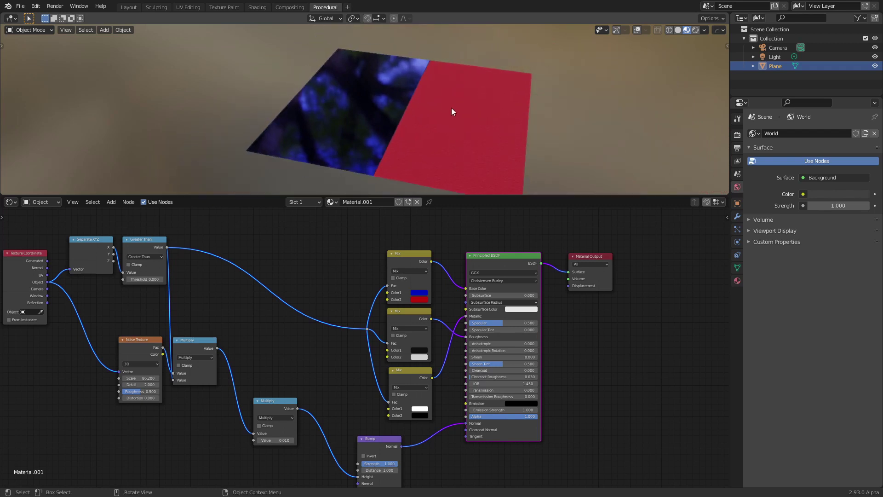
pyautogui.scroll(6, 464, 122)
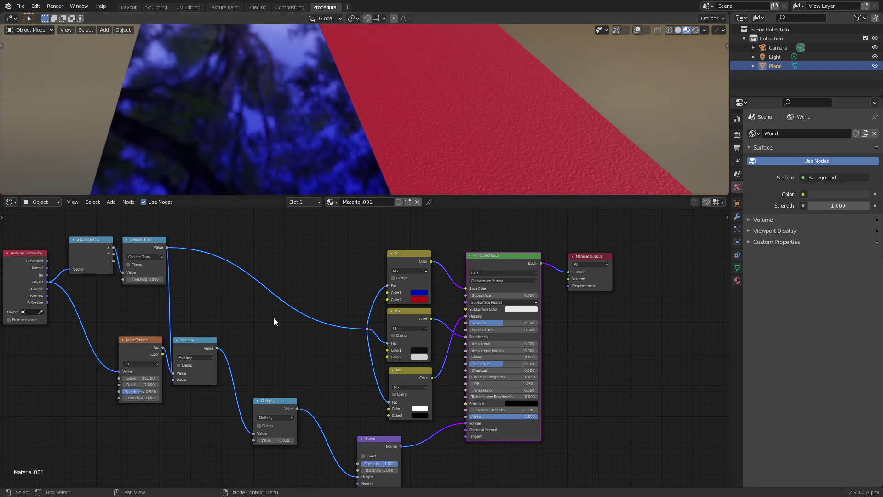
pyautogui.scroll(3, 273, 316)
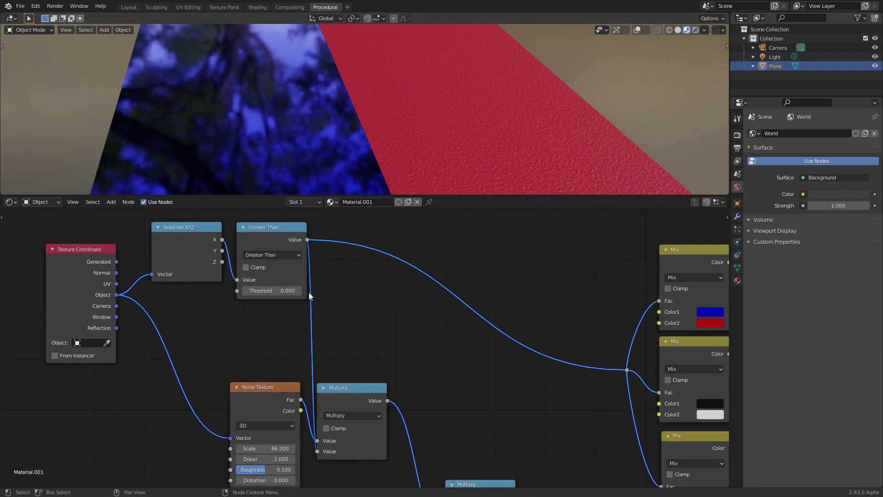
pyautogui.scroll(-1, 291, 256)
pyautogui.keyDown('ctrl'); pyautogui.keyDown('shift'); pyautogui.click(292, 255); pyautogui.keyUp('shift'); pyautogui.keyUp('ctrl')
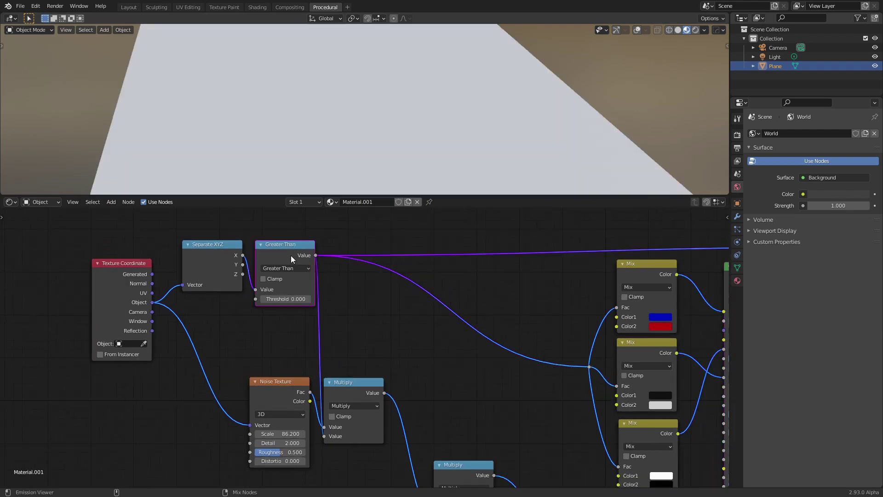
pyautogui.moveTo(441, 115); pyautogui.dragTo(435, 115, button='middle')
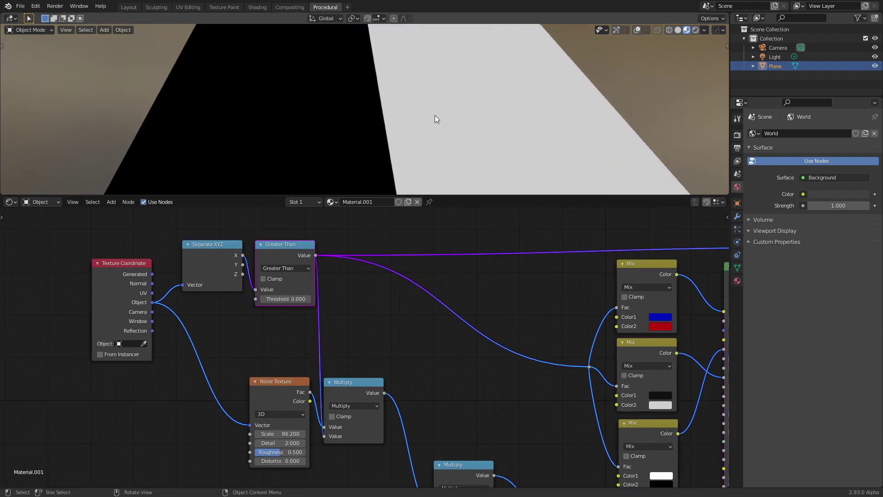
pyautogui.scroll(-2, 307, 253)
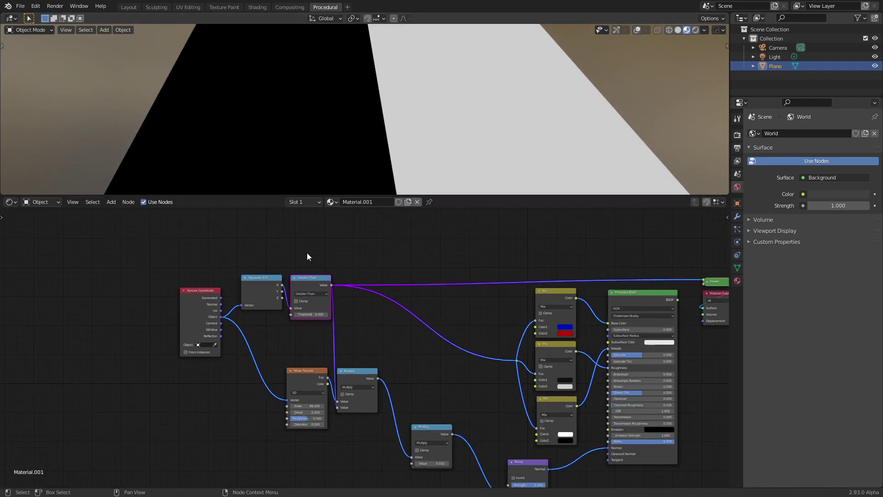
# Spread out the Texture Coordinate and Separate XYZ nodes and preview Separate XYZ's X output on the plane
pyautogui.moveTo(307, 252); pyautogui.dragTo(298, 291, button='middle')
pyautogui.scroll(1, 275, 307)
pyautogui.moveTo(249, 304); pyautogui.dragTo(296, 254)
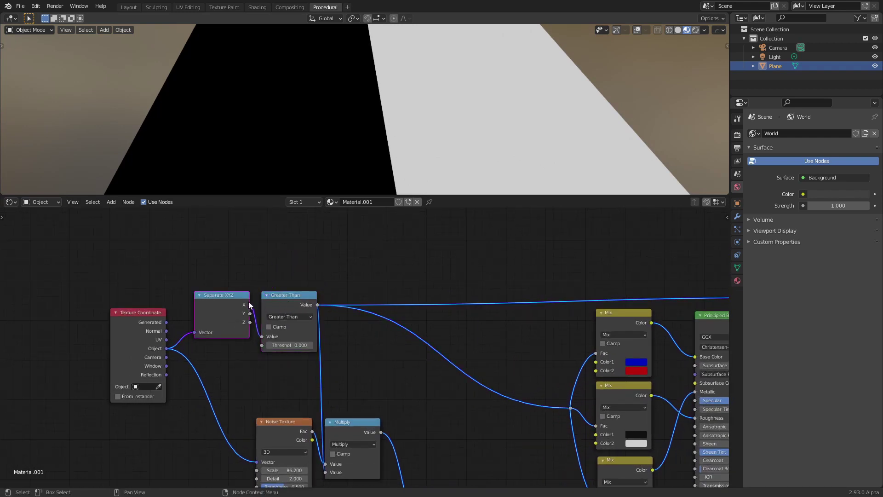
pyautogui.moveTo(159, 315); pyautogui.dragTo(120, 307)
pyautogui.moveTo(227, 305); pyautogui.dragTo(217, 274)
pyautogui.keyDown('ctrl'); pyautogui.keyDown('shift'); pyautogui.click(217, 274); pyautogui.keyUp('shift'); pyautogui.keyUp('ctrl')
# Connect Texture Coordinate's Generated output to Separate XYZ's Vector, and Separate XYZ's X to the reroute feeding the Mix factors
pyautogui.scroll(-2, 340, 277)
pyautogui.moveTo(344, 278); pyautogui.dragTo(266, 264, button='middle')
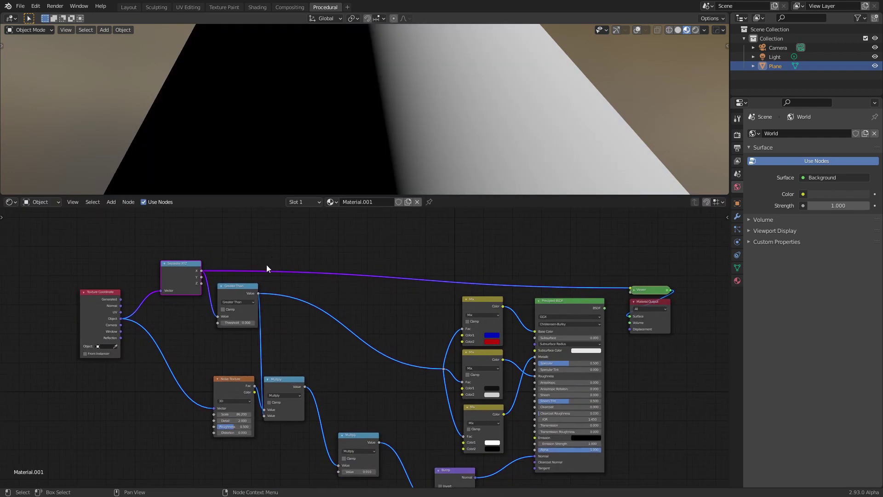
pyautogui.moveTo(167, 271); pyautogui.dragTo(181, 294, button='middle')
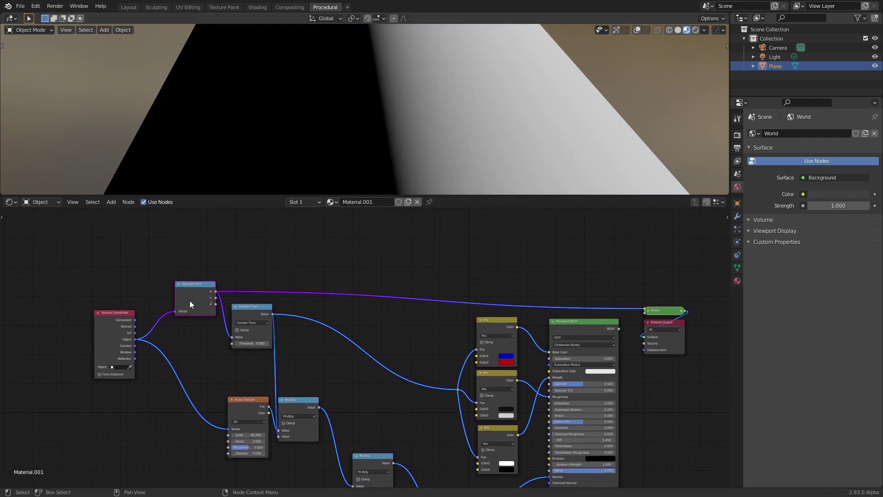
pyautogui.scroll(2, 190, 304)
pyautogui.moveTo(52, 308); pyautogui.dragTo(115, 299)
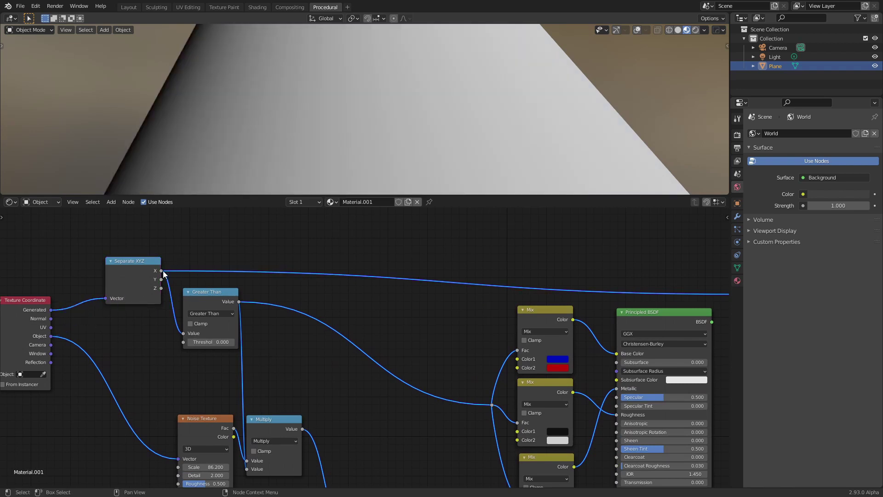
pyautogui.scroll(-2, 340, 294)
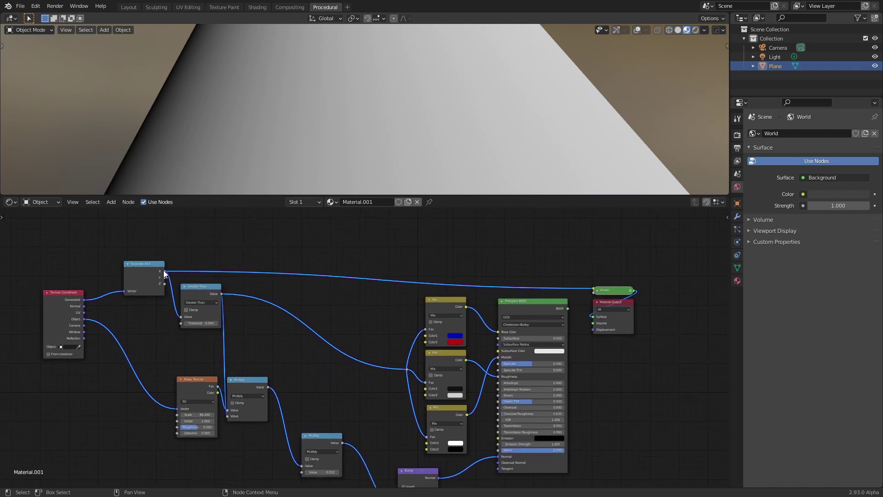
pyautogui.moveTo(164, 271); pyautogui.dragTo(408, 370)
# Move the Greater Than and first Multiply nodes apart and connect Separate XYZ's X to the first Multiply node's second Value
pyautogui.moveTo(329, 353); pyautogui.dragTo(324, 311, button='middle')
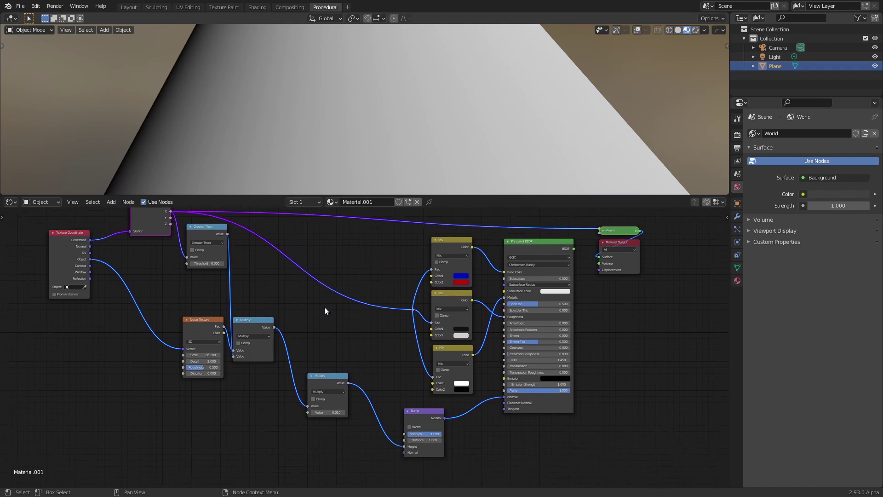
pyautogui.moveTo(199, 247); pyautogui.dragTo(192, 270)
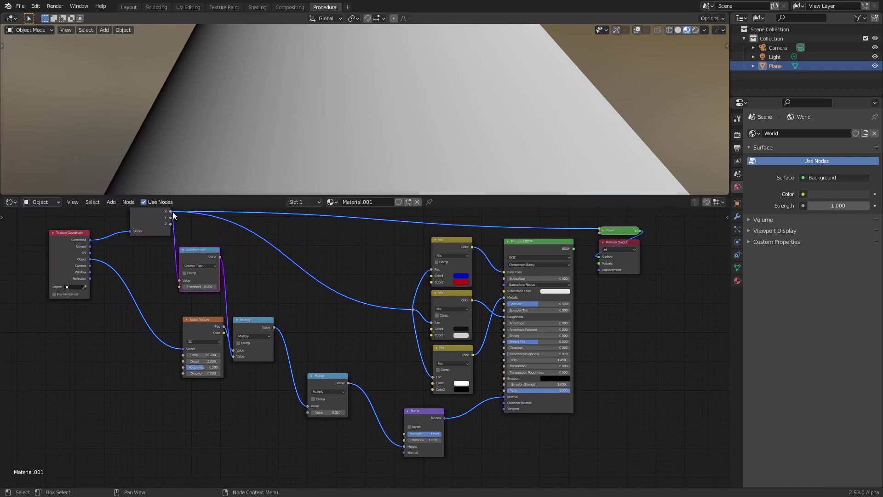
pyautogui.moveTo(246, 325); pyautogui.dragTo(271, 308)
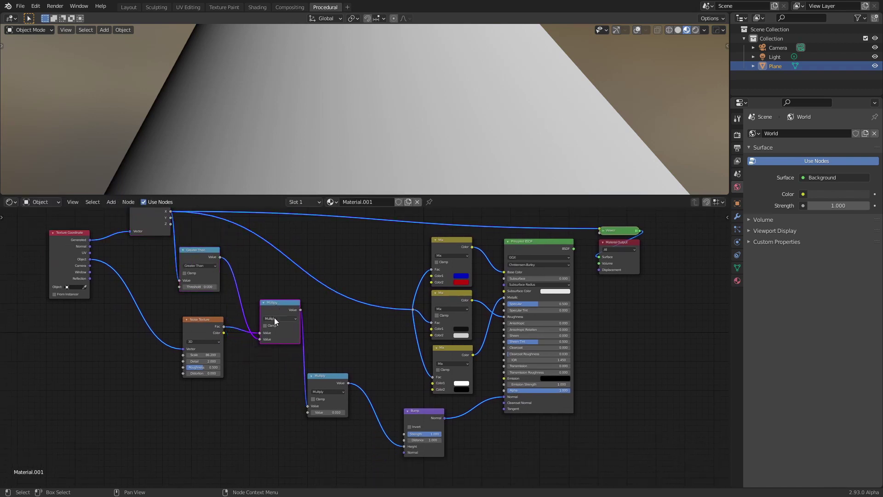
pyautogui.moveTo(169, 211); pyautogui.dragTo(260, 339)
pyautogui.moveTo(203, 252); pyautogui.dragTo(183, 254)
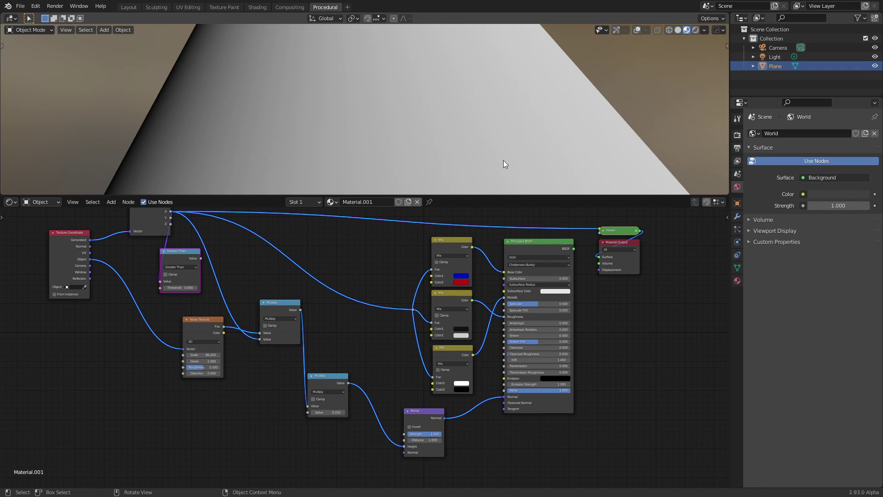
# Send the Principled BSDF back to the material output and delete the unused Greater Than node
pyautogui.moveTo(385, 258); pyautogui.dragTo(352, 298, button='middle')
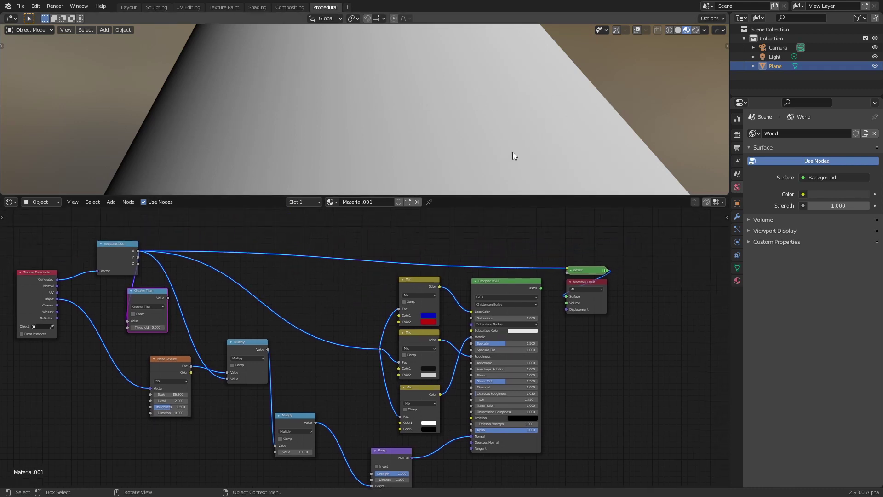
pyautogui.keyDown('ctrl'); pyautogui.keyDown('shift'); pyautogui.click(514, 288); pyautogui.keyUp('shift'); pyautogui.keyUp('ctrl')
pyautogui.press('Home')
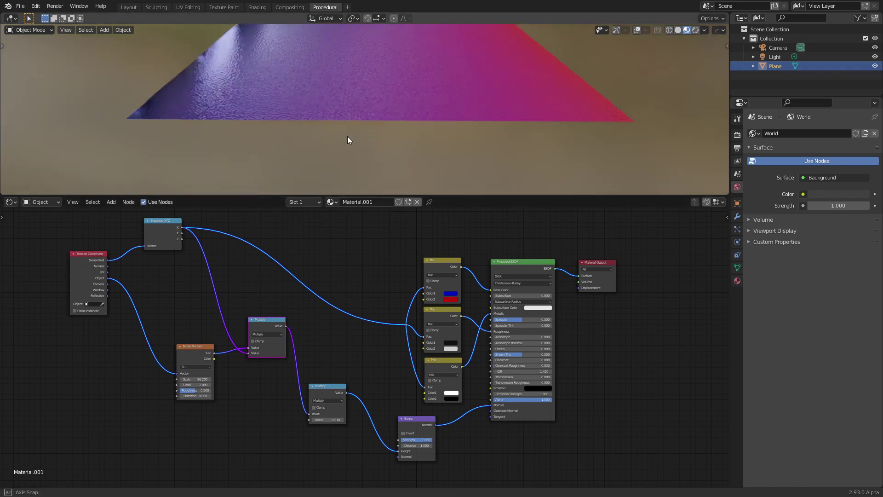
pyautogui.moveTo(348, 136); pyautogui.dragTo(353, 150, button='middle')
pyautogui.scroll(-3, 354, 136)
pyautogui.keyDown('shift'); pyautogui.moveTo(375, 92); pyautogui.dragTo(387, 118, button='middle'); pyautogui.keyUp('shift')
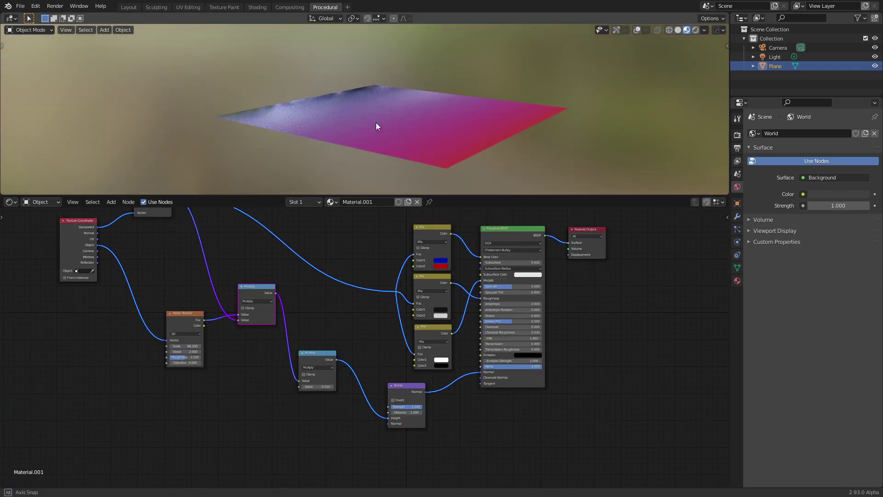
pyautogui.moveTo(378, 124); pyautogui.dragTo(409, 143, button='middle')
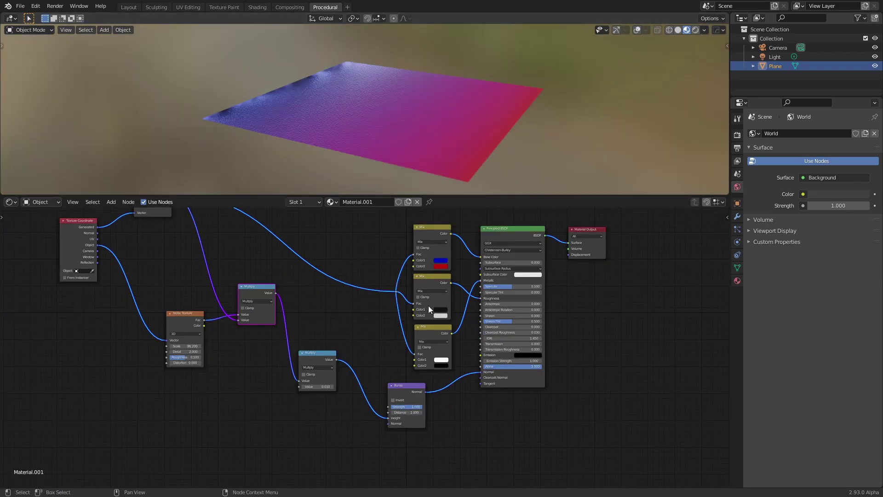
pyautogui.moveTo(358, 131); pyautogui.dragTo(378, 138, button='middle')
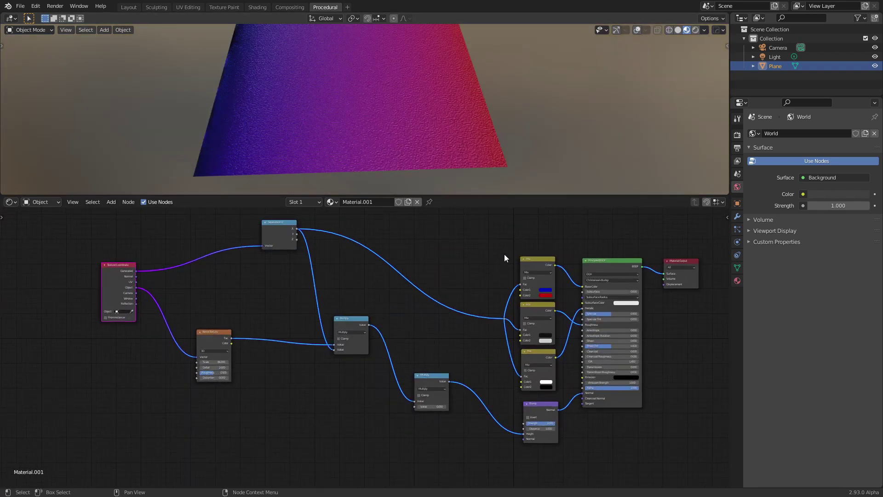
# Lower the first Multiply node and place the second Multiply node directly beside it
pyautogui.moveTo(500, 257); pyautogui.dragTo(472, 263, button='middle')
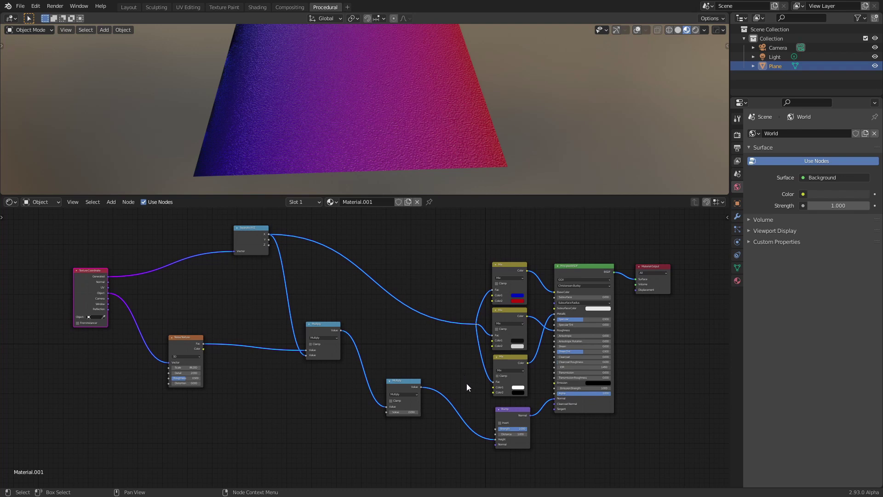
pyautogui.moveTo(328, 329); pyautogui.dragTo(328, 347)
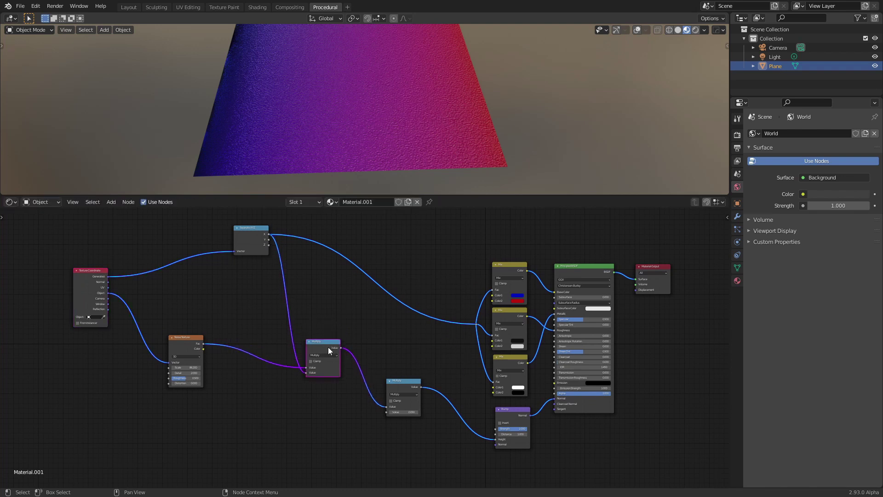
pyautogui.moveTo(392, 391); pyautogui.dragTo(353, 351)
pyautogui.click(359, 328)
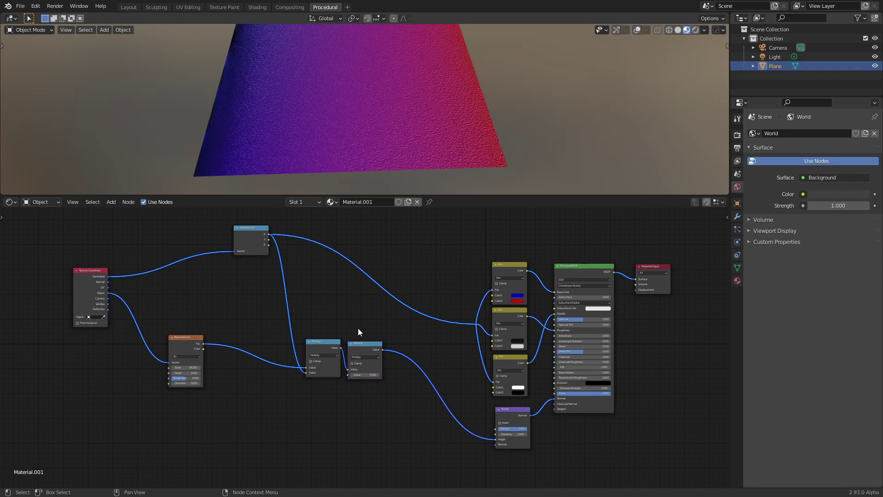
# Delete the reroute, the Separate XYZ, the Noise Texture and both Multiply nodes
pyautogui.moveTo(368, 175)
pyautogui.mouseDown(button='middle')
pyautogui.moveTo(415, 108)
pyautogui.moveTo(348, 123)
pyautogui.moveTo(368, 125)
pyautogui.moveTo(369, 161)
pyautogui.mouseUp(button='middle')
pyautogui.moveTo(335, 124); pyautogui.dragTo(347, 136, button='middle')
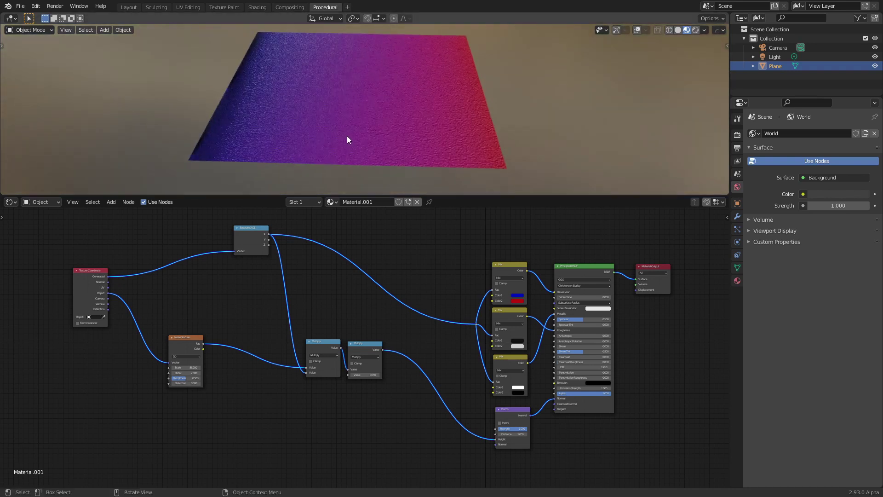
pyautogui.moveTo(386, 169); pyautogui.dragTo(394, 138, button='middle')
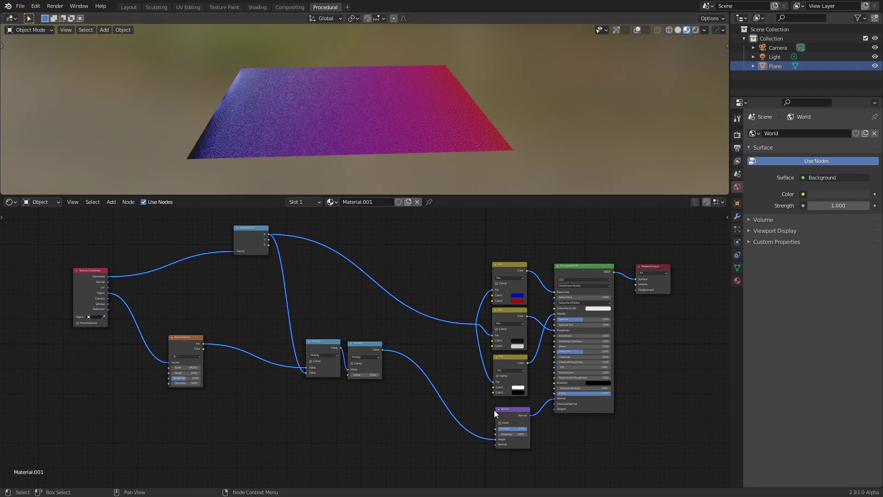
pyautogui.moveTo(433, 268); pyautogui.dragTo(363, 274, button='middle')
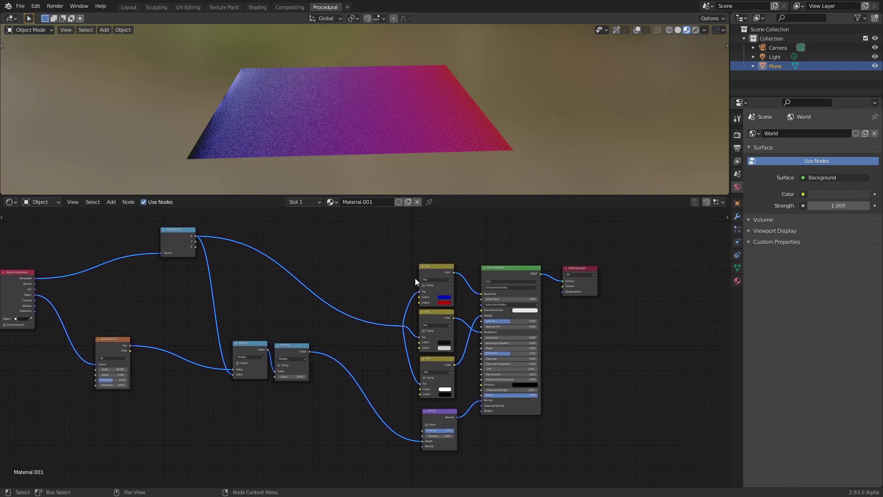
pyautogui.click(403, 325)
pyautogui.press('x')
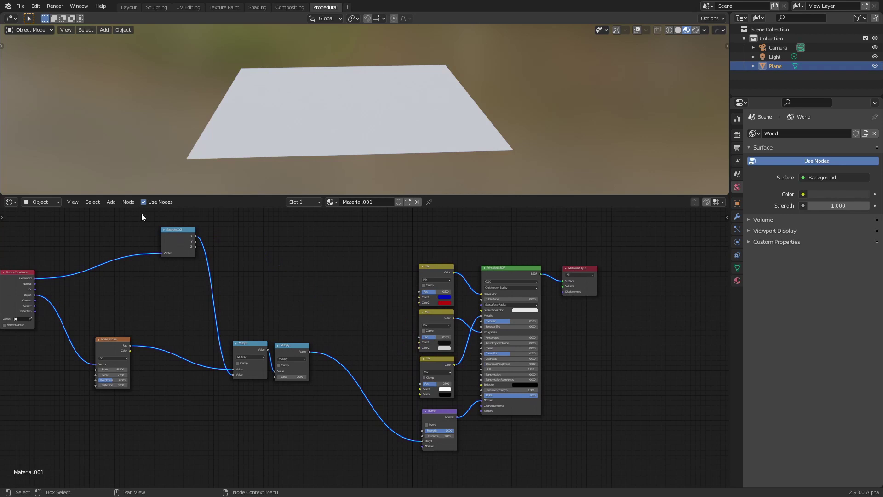
pyautogui.moveTo(141, 214); pyautogui.dragTo(337, 414)
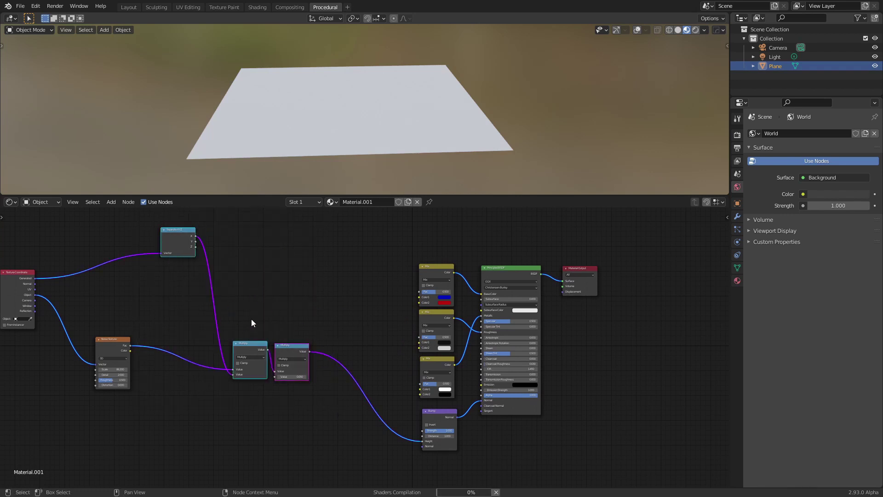
pyautogui.press('x')
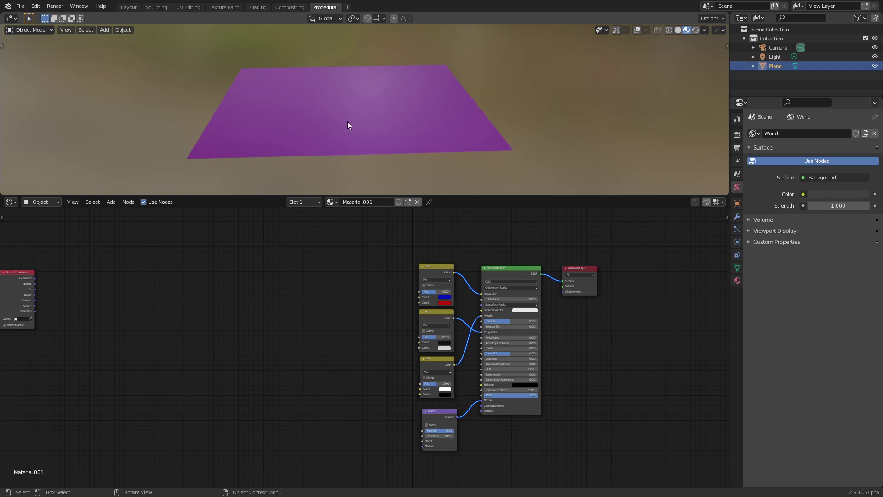
# Duplicate the three Mix nodes and place the copies in a column to the left of the originals
pyautogui.moveTo(384, 258); pyautogui.dragTo(377, 286, button='middle')
pyautogui.scroll(3, 376, 286)
pyautogui.moveTo(444, 283); pyautogui.dragTo(444, 279)
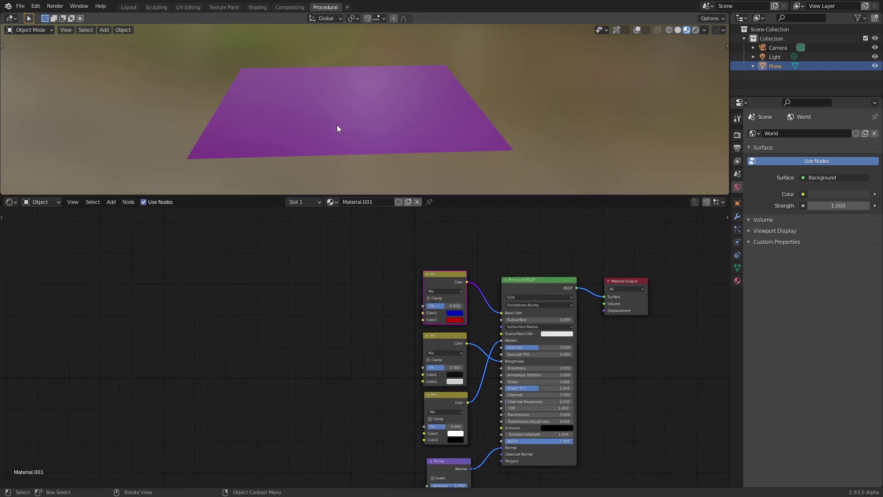
pyautogui.scroll(-1, 410, 252)
pyautogui.moveTo(410, 252); pyautogui.dragTo(471, 441)
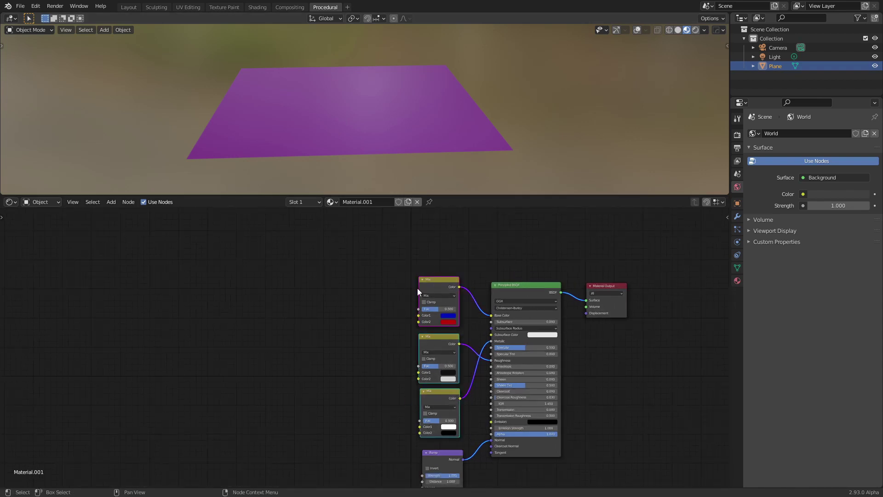
pyautogui.hotkey('shift', 'd')
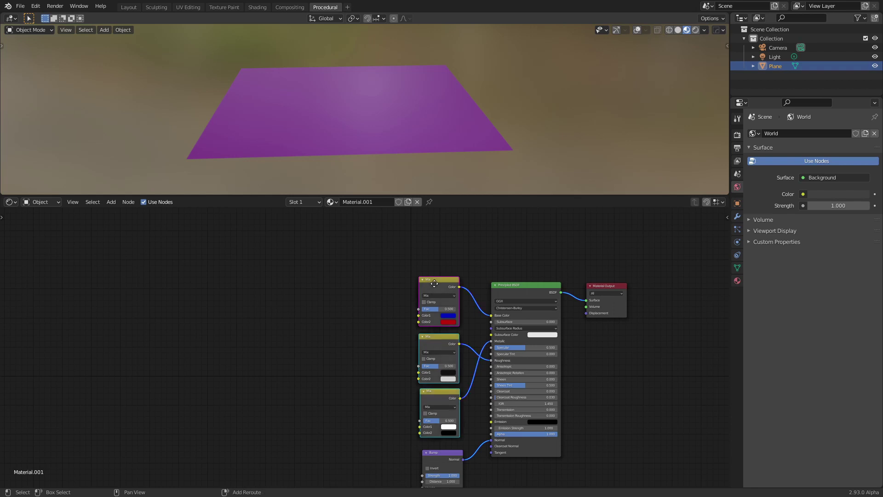
pyautogui.click(354, 282)
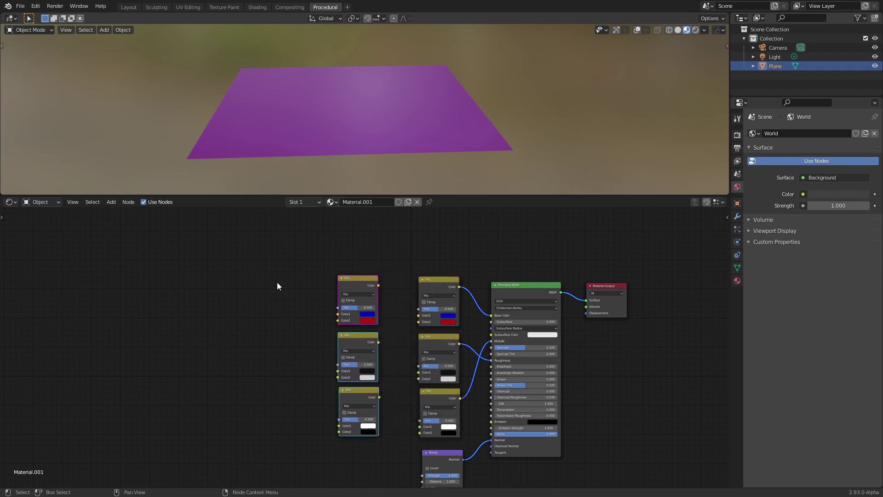
pyautogui.moveTo(277, 282); pyautogui.dragTo(316, 268, button='middle')
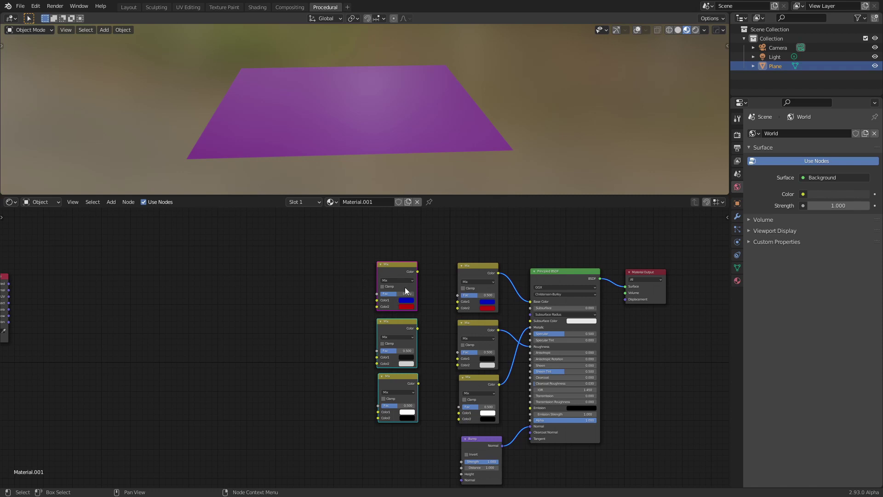
pyautogui.hotkey('shift', 'd')
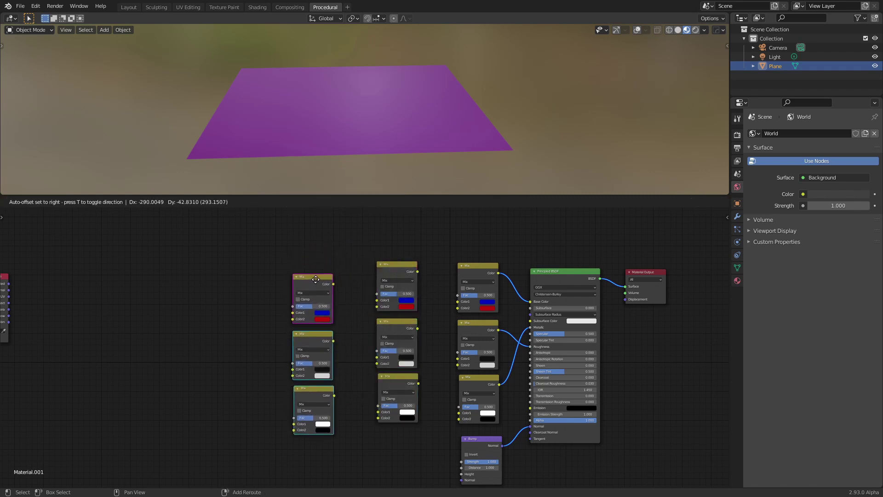
pyautogui.click(318, 258)
pyautogui.press('x')
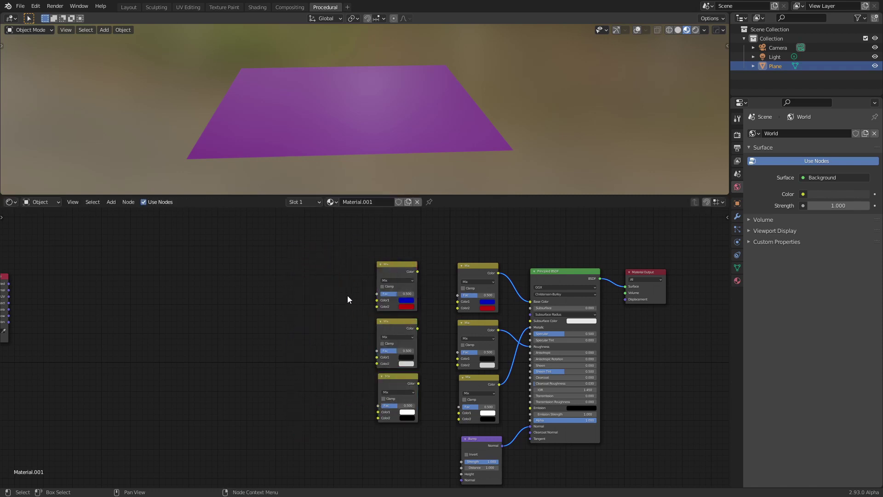
# Add a Noise Texture node beside the Texture Coordinate node
pyautogui.moveTo(328, 283); pyautogui.dragTo(386, 295, button='middle')
pyautogui.moveTo(43, 300); pyautogui.dragTo(48, 293)
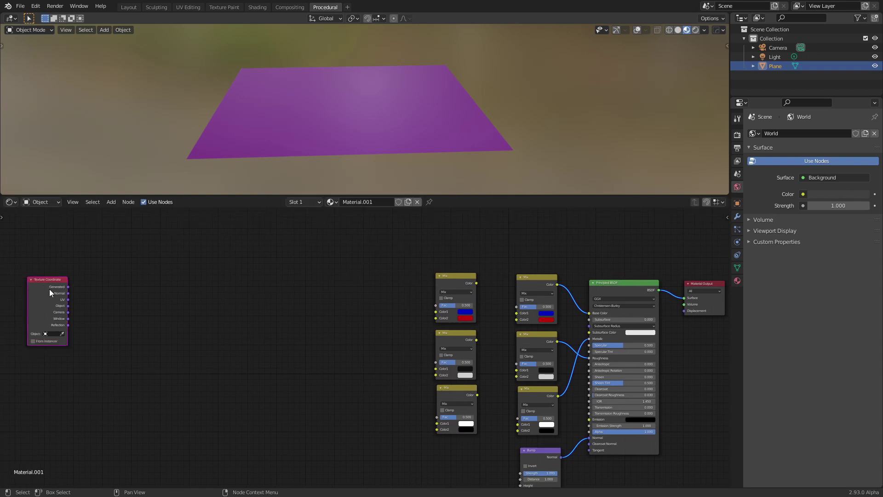
pyautogui.hotkey('shift', 'a')
pyautogui.click(168, 283)
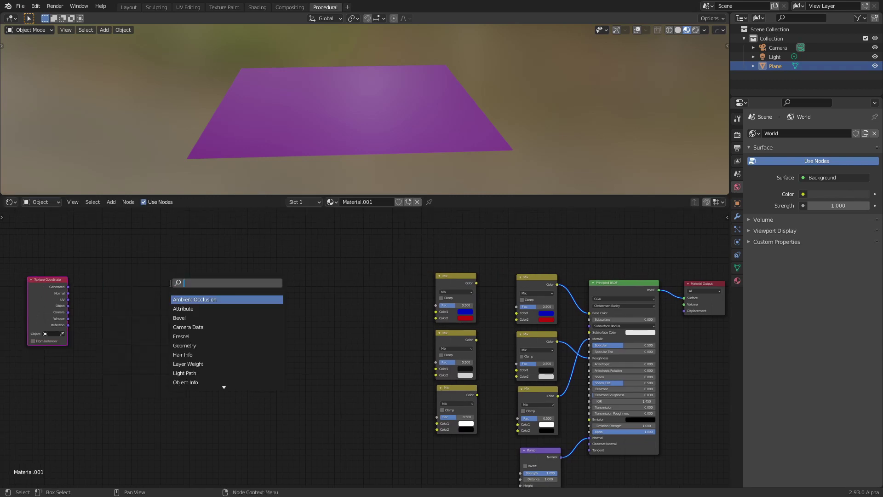
pyautogui.write('noi')
pyautogui.click(199, 299)
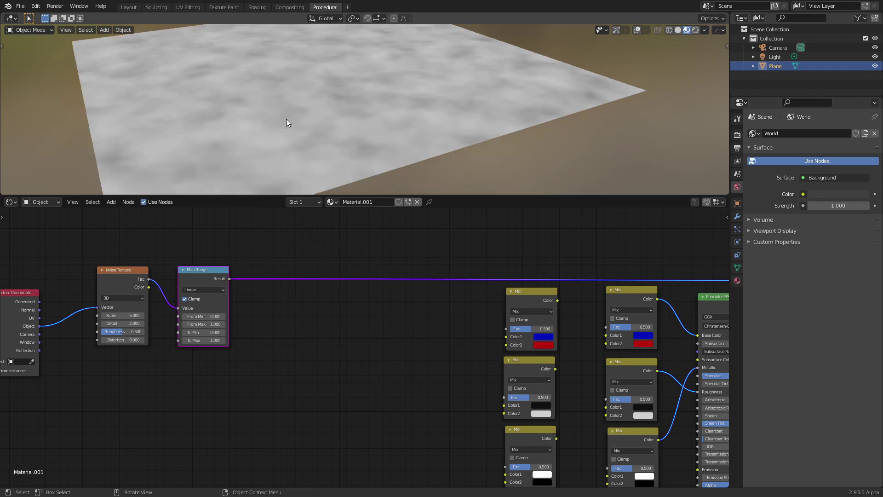
# Set the Map Range node's From Max to 0.5 to sharpen the noise mask on the plane
pyautogui.moveTo(286, 118); pyautogui.dragTo(358, 91, button='middle')
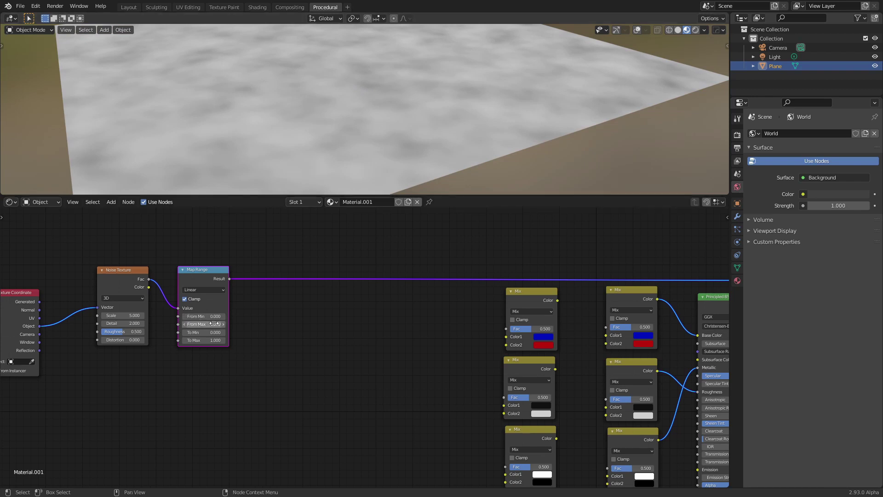
pyautogui.scroll(1, 211, 322)
pyautogui.scroll(-5, 347, 108)
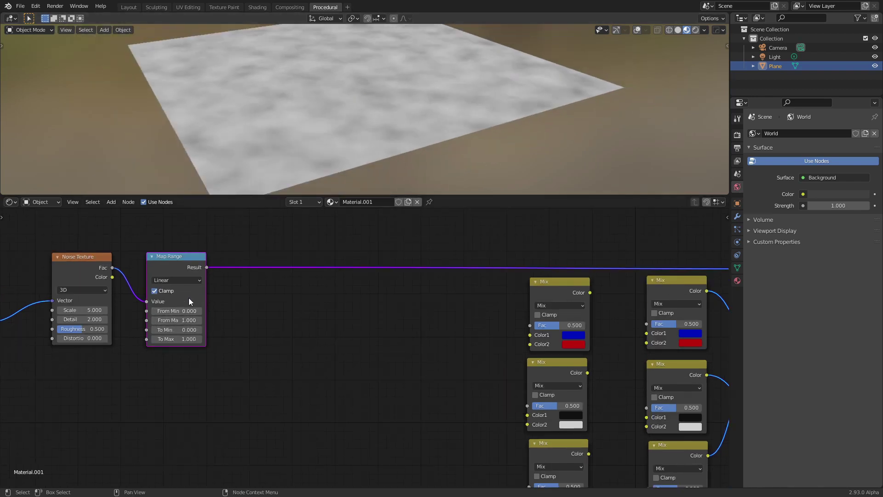
pyautogui.scroll(1, 189, 297)
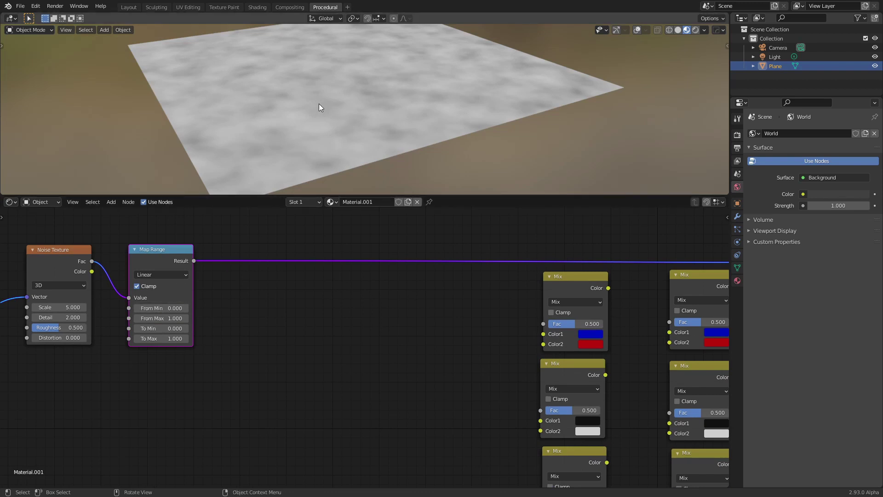
pyautogui.click(172, 318)
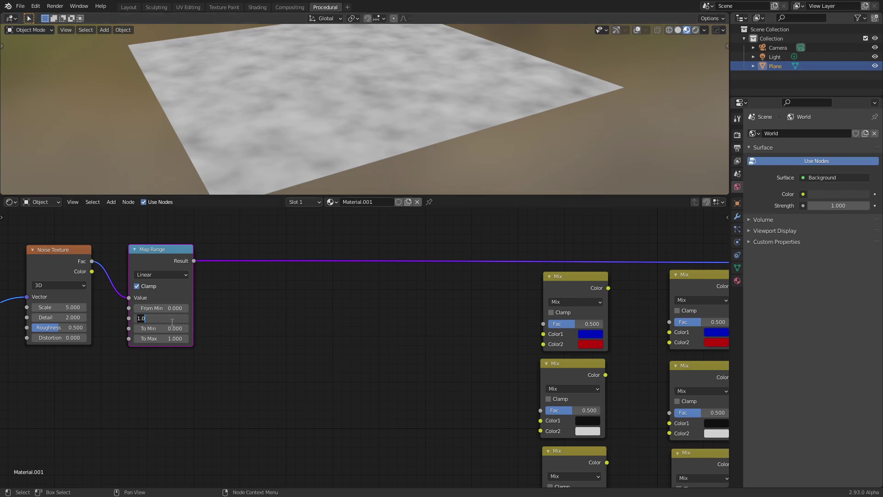
pyautogui.write('0.5')
pyautogui.press('Return')
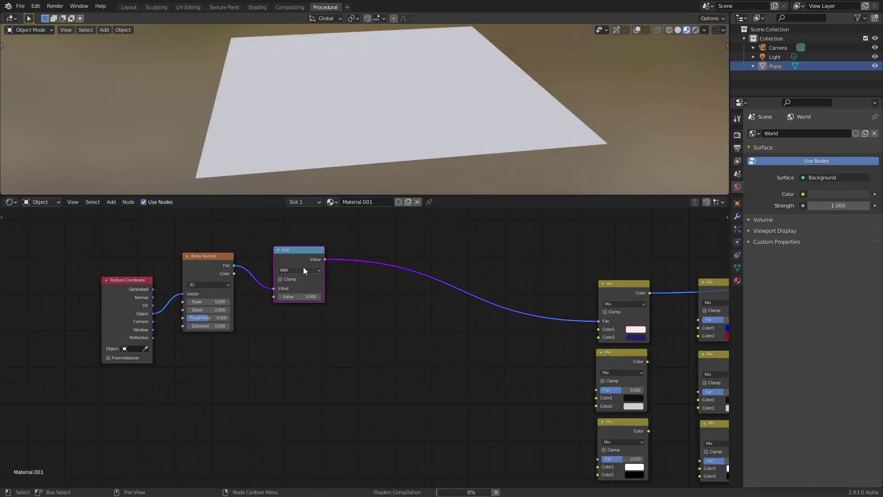
# Switch the Math node after the noise to Greater Than, preview it on the plane, and lower its threshold to 0.360
pyautogui.click(299, 270)
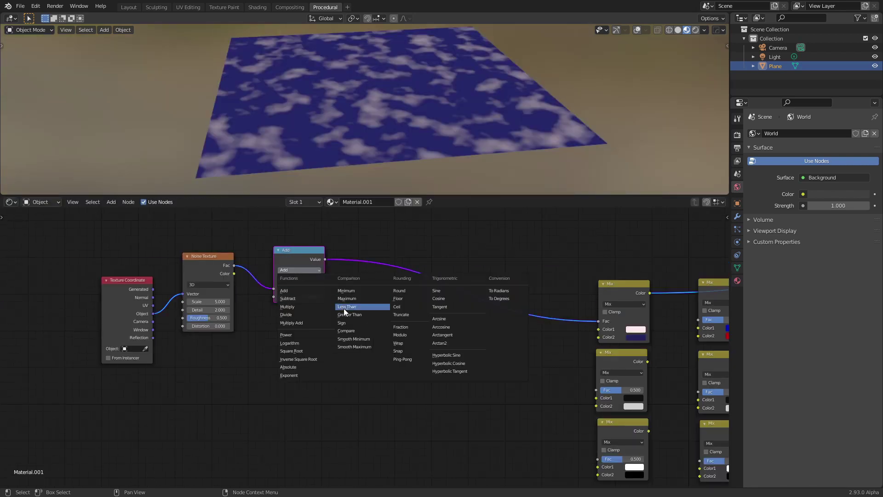
pyautogui.click(349, 314)
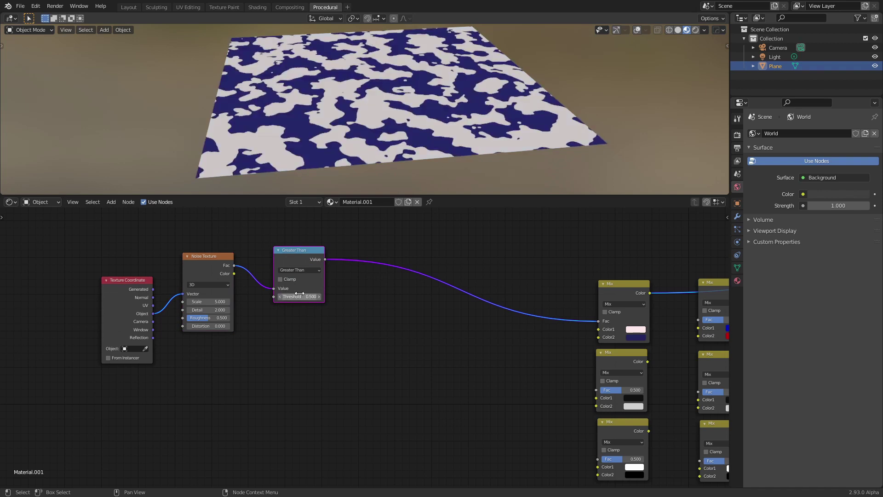
pyautogui.keyDown('ctrl'); pyautogui.keyDown('shift'); pyautogui.click(299, 294); pyautogui.keyUp('shift'); pyautogui.keyUp('ctrl')
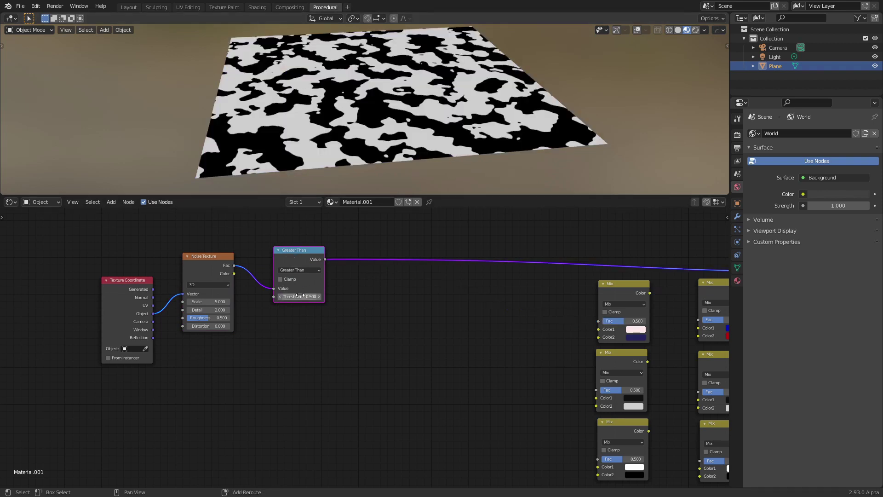
pyautogui.moveTo(296, 296); pyautogui.dragTo(264, 297)
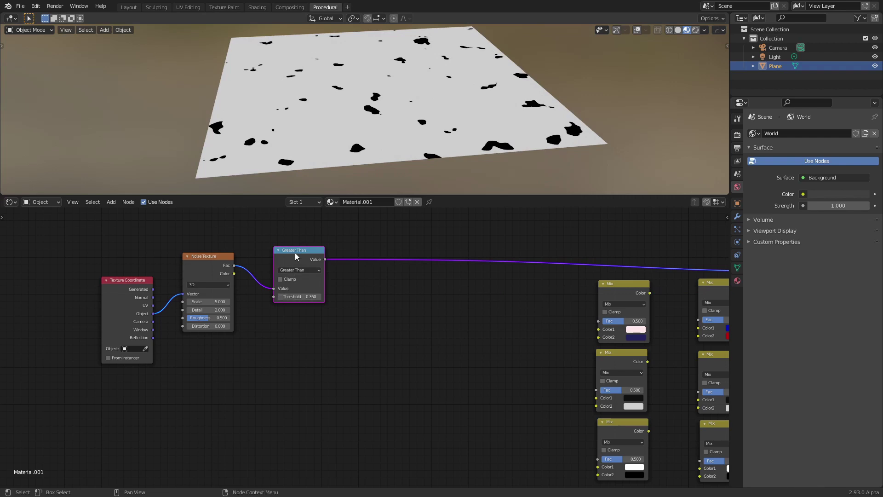
pyautogui.moveTo(297, 254); pyautogui.dragTo(296, 271)
pyautogui.moveTo(389, 100); pyautogui.dragTo(388, 121, button='middle')
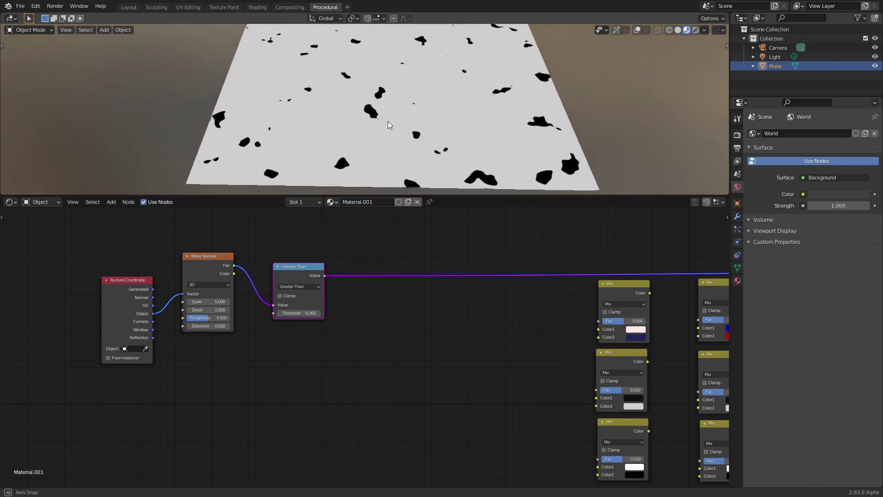
# Connect the Greater Than value to the Fac input of the pink-and-blue Mix node
pyautogui.scroll(-2, 355, 280)
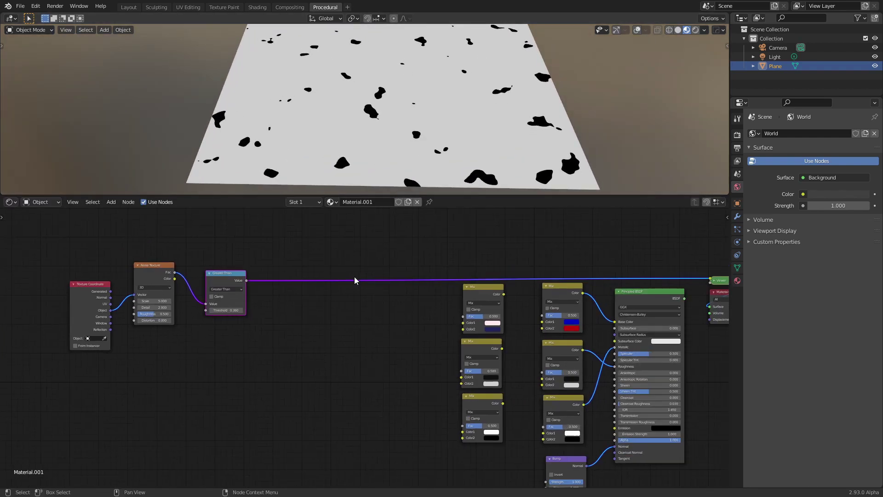
pyautogui.moveTo(247, 281); pyautogui.dragTo(463, 317)
pyautogui.moveTo(438, 326); pyautogui.dragTo(351, 321, button='middle')
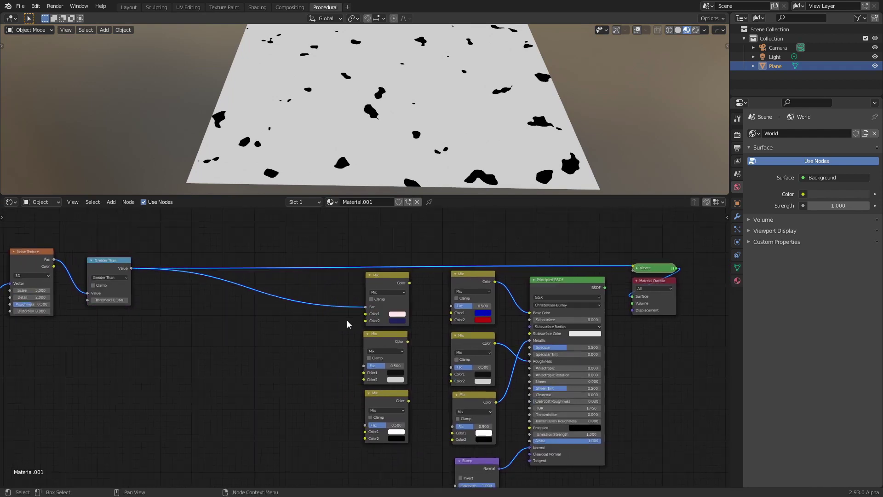
pyautogui.scroll(2, 410, 308)
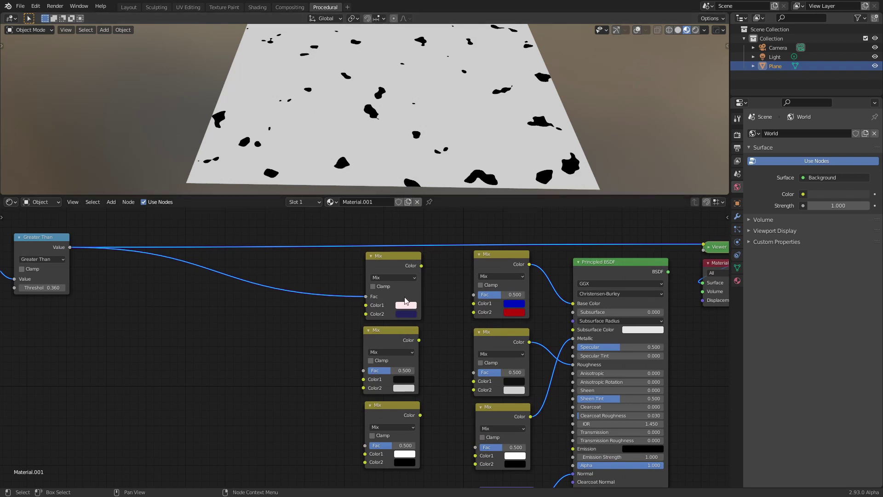
# Disconnect the two lower original Mix nodes from the Principled BSDF's Roughness and Metallic inputs
pyautogui.moveTo(258, 295); pyautogui.dragTo(292, 309, button='middle')
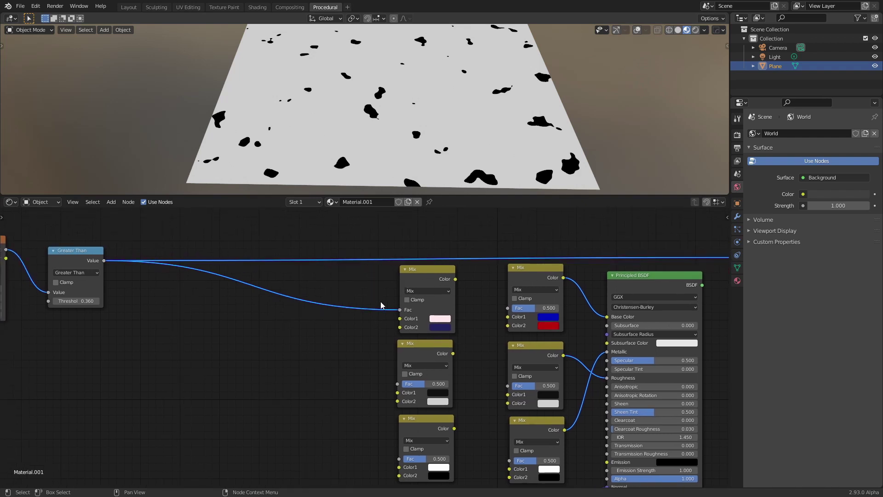
pyautogui.moveTo(171, 283); pyautogui.dragTo(290, 307, button='middle')
pyautogui.scroll(-2, 285, 320)
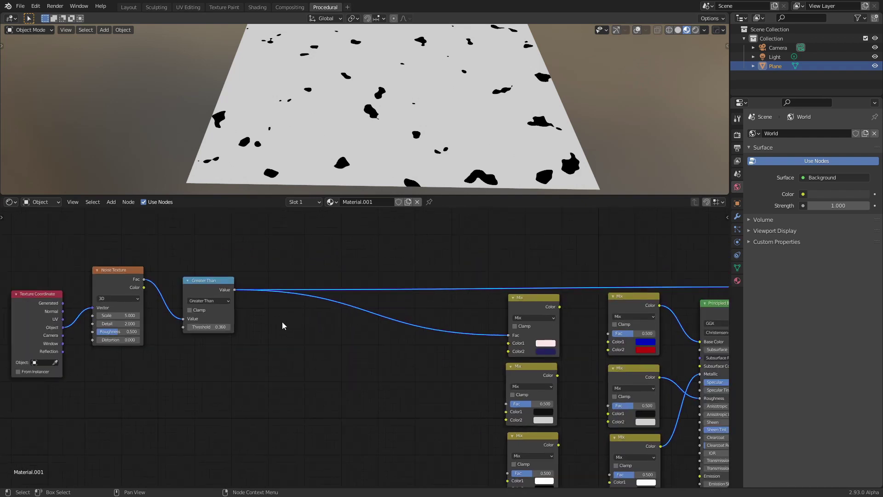
pyautogui.moveTo(374, 365); pyautogui.dragTo(356, 332, button='middle')
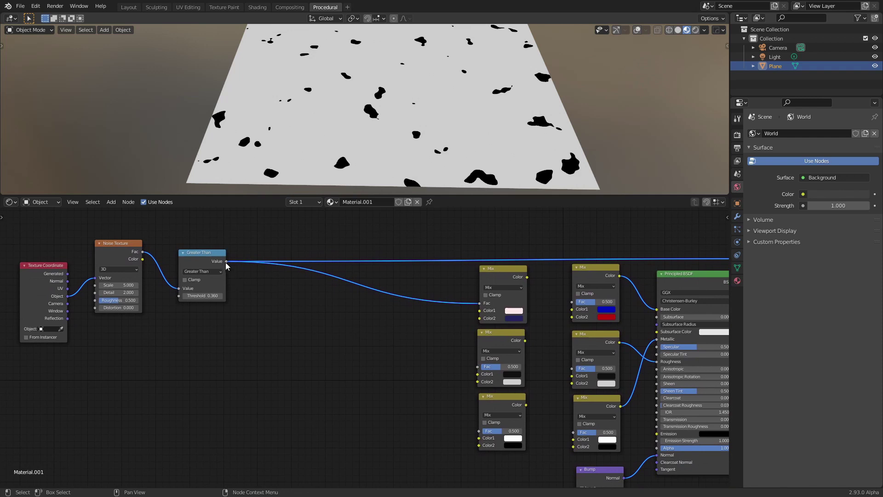
pyautogui.moveTo(226, 261); pyautogui.dragTo(435, 349)
pyautogui.moveTo(656, 361); pyautogui.dragTo(649, 343)
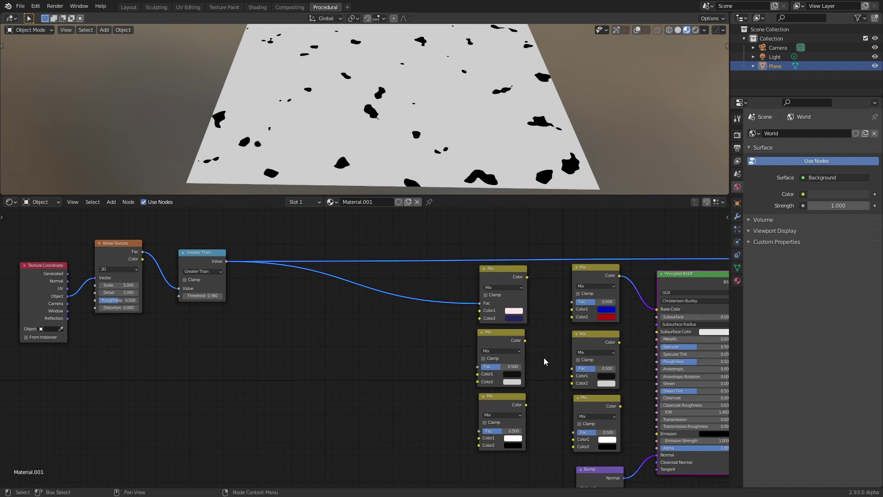
# Connect the Greater Than value to the Fac input of the middle Mix node in the new column
pyautogui.click(502, 335)
pyautogui.moveTo(226, 262); pyautogui.dragTo(478, 366)
pyautogui.moveTo(443, 399); pyautogui.dragTo(276, 374, button='middle')
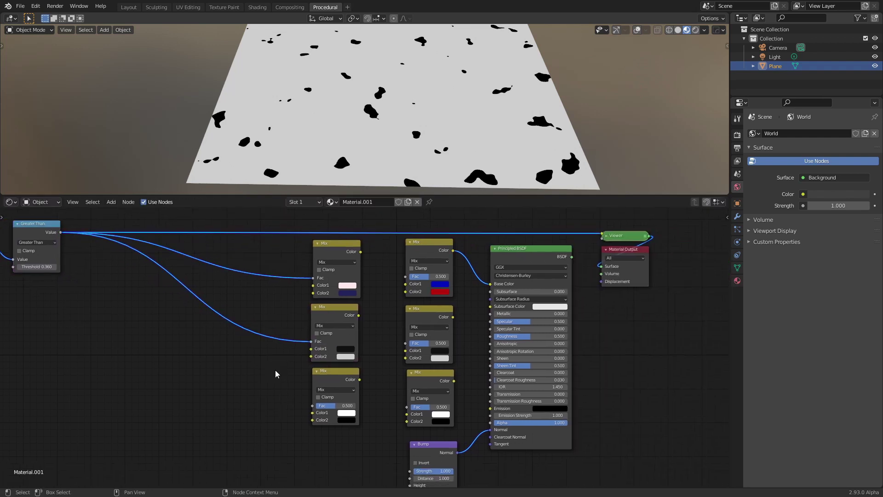
# Set the middle new Mix node's Color1 to white and its Color2 to black
pyautogui.scroll(2, 312, 349)
pyautogui.click(328, 317)
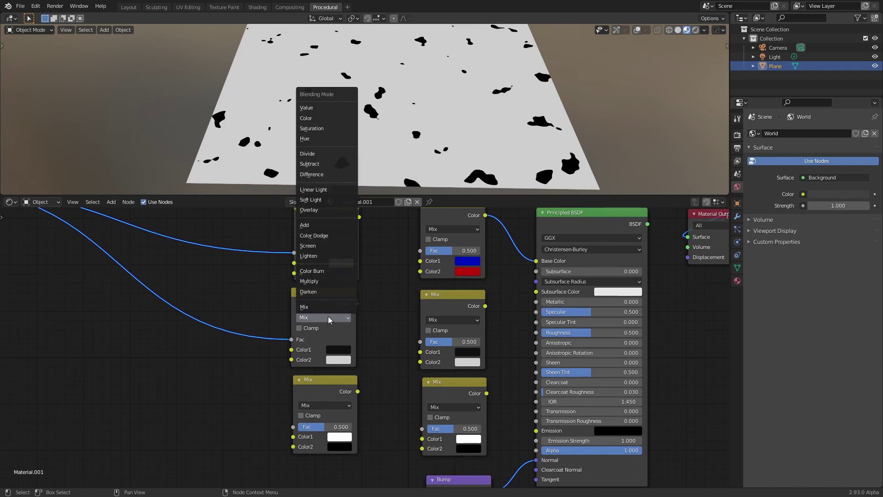
pyautogui.click(328, 317)
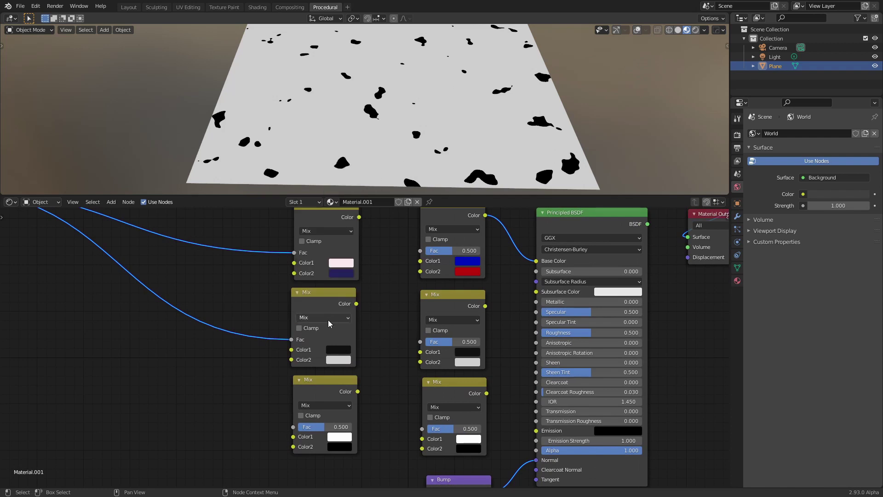
pyautogui.click(339, 360)
pyautogui.moveTo(408, 257); pyautogui.dragTo(407, 297)
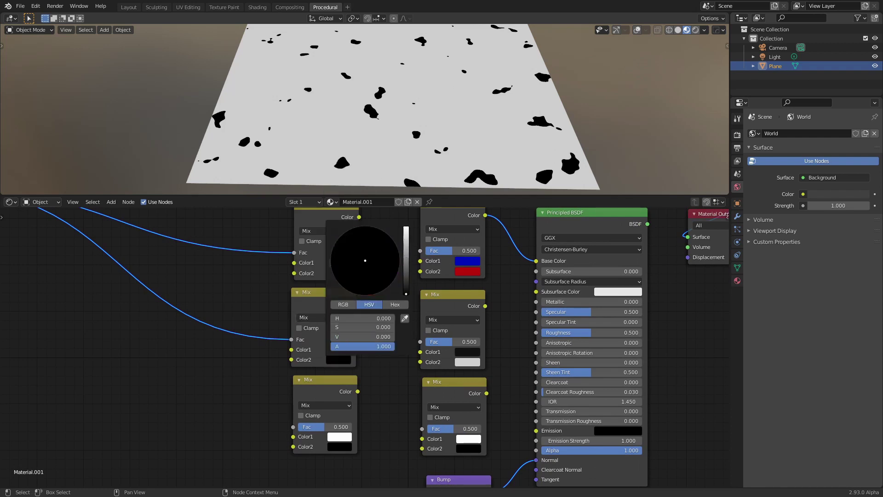
pyautogui.click(341, 349)
pyautogui.moveTo(407, 229); pyautogui.dragTo(406, 216)
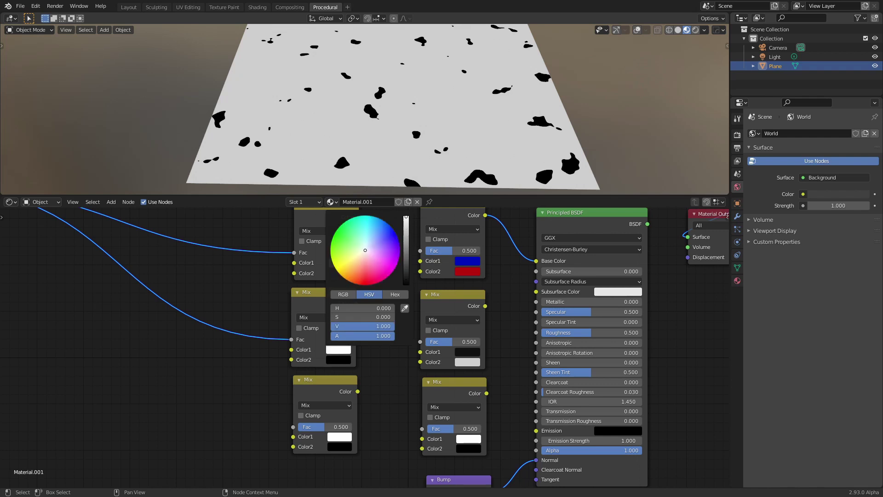
# Add a reroute shared by the mask links, move it beside the new Mix column, and connect it to the lowest Mix node's Fac
pyautogui.scroll(-5, 369, 369)
pyautogui.moveTo(177, 312); pyautogui.dragTo(212, 317, button='middle')
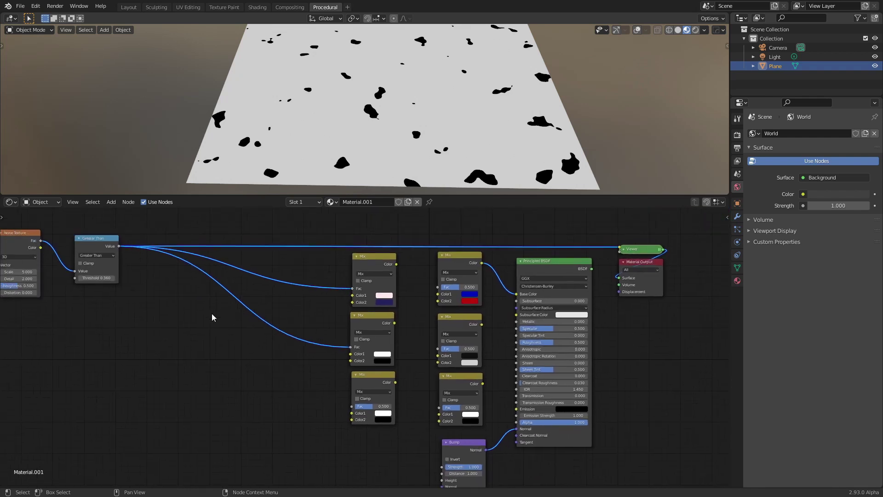
pyautogui.keyDown('shift'); pyautogui.moveTo(213, 260); pyautogui.dragTo(243, 275, button='right'); pyautogui.keyUp('shift')
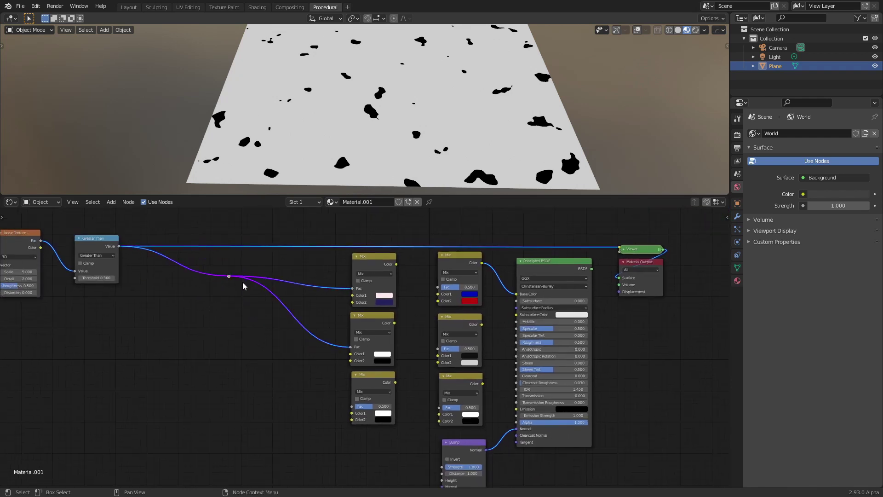
pyautogui.press('g')
pyautogui.click(338, 375)
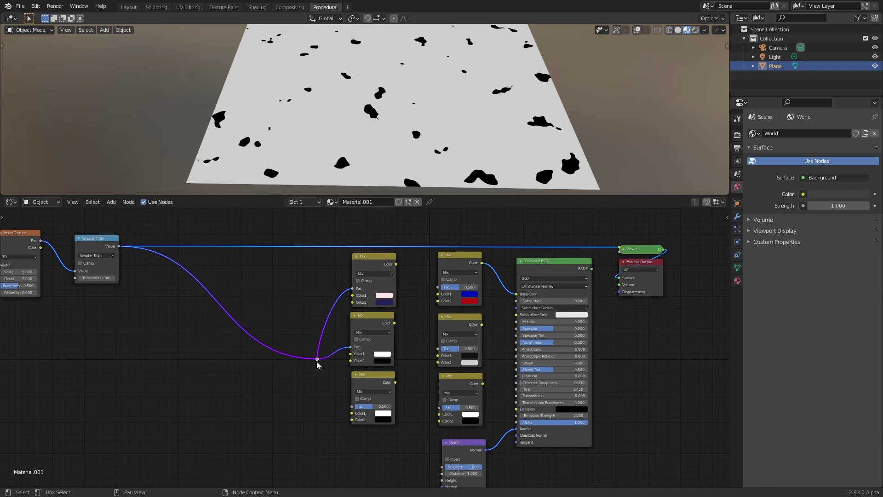
pyautogui.moveTo(316, 359); pyautogui.dragTo(355, 408)
# Set the lowest new Mix node's Color1 to dark grey and its Color2 to light grey
pyautogui.moveTo(317, 414); pyautogui.dragTo(301, 382, button='middle')
pyautogui.scroll(5, 304, 394)
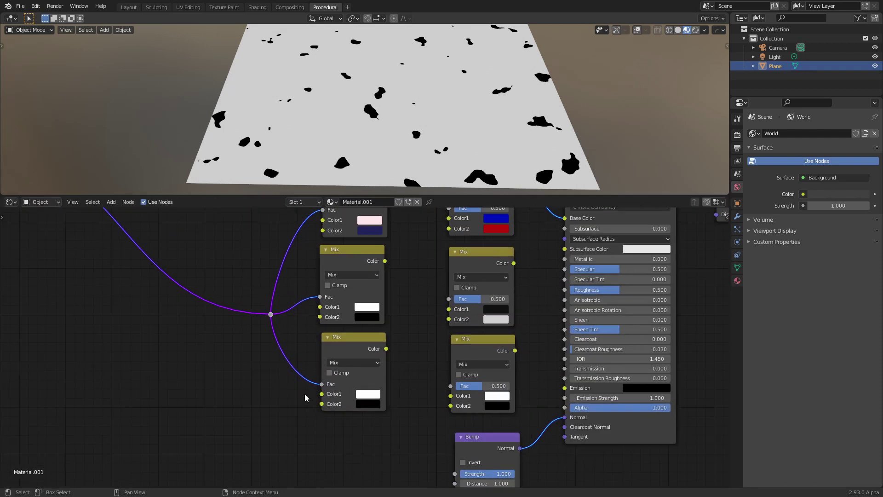
pyautogui.click(375, 403)
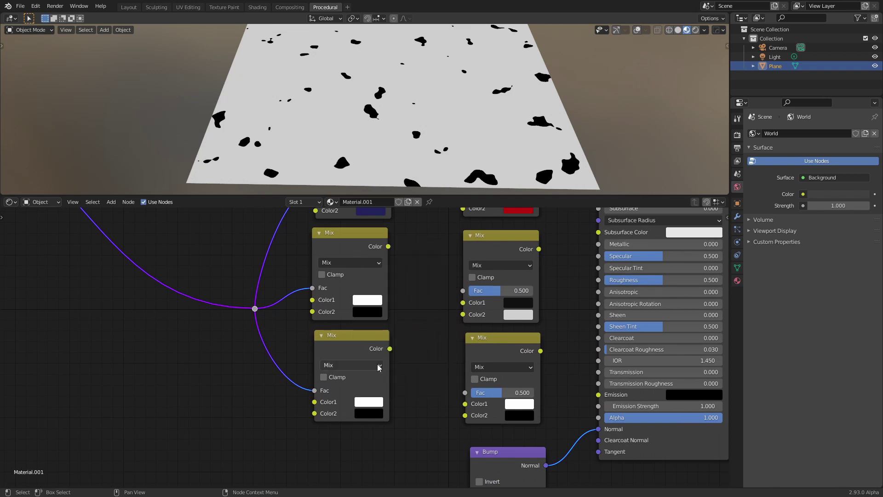
pyautogui.click(374, 405)
pyautogui.moveTo(448, 299); pyautogui.dragTo(448, 312)
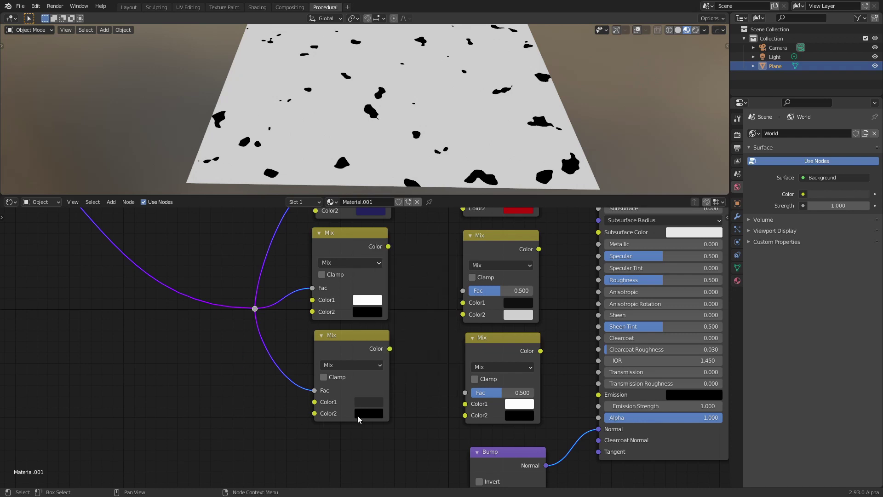
pyautogui.click(369, 411)
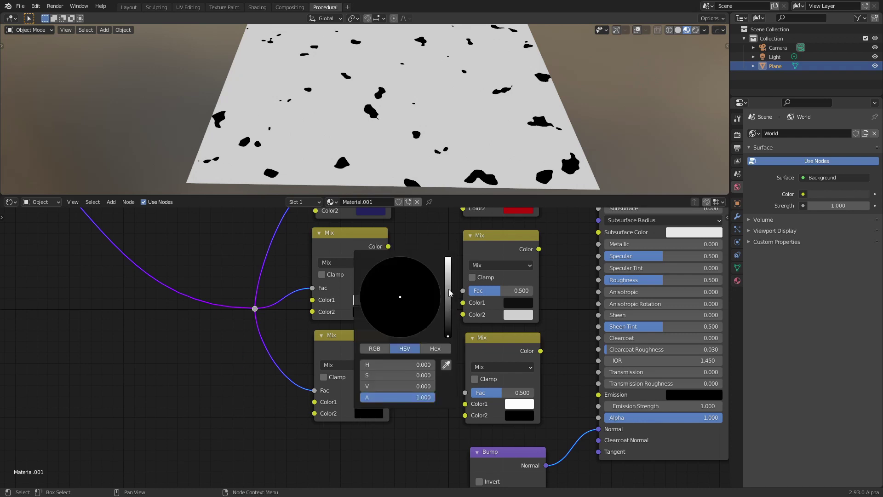
pyautogui.moveTo(448, 289)
pyautogui.mouseDown()
pyautogui.moveTo(448, 271)
pyautogui.moveTo(448, 280)
pyautogui.mouseUp()
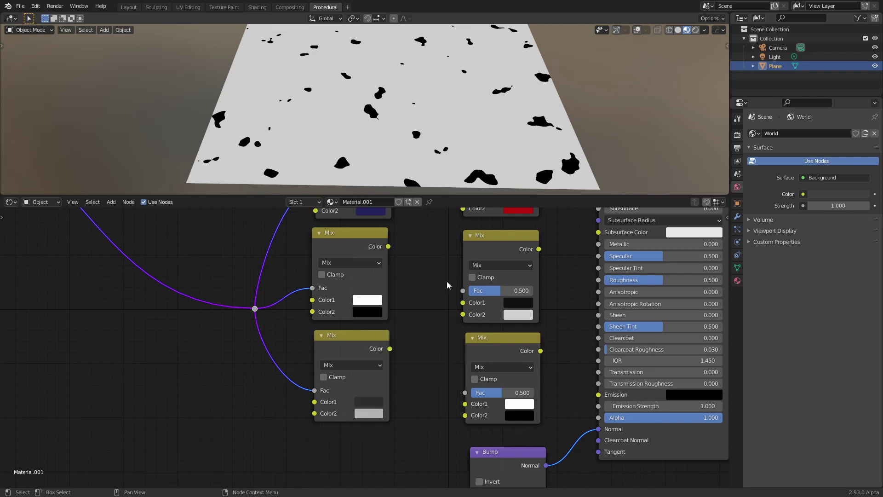
# Move the lowest Mix node of the new column slightly further down to separate it from the middle one
pyautogui.scroll(-3, 221, 386)
pyautogui.click(362, 349)
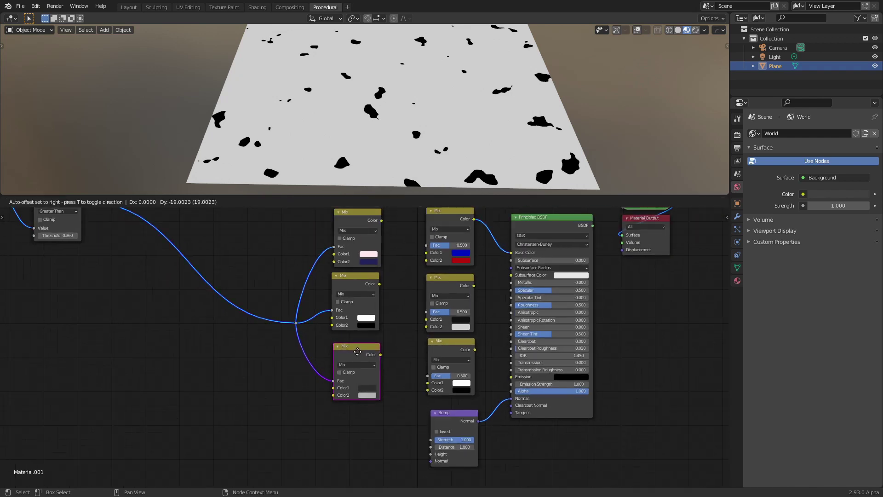
pyautogui.scroll(-2, 244, 368)
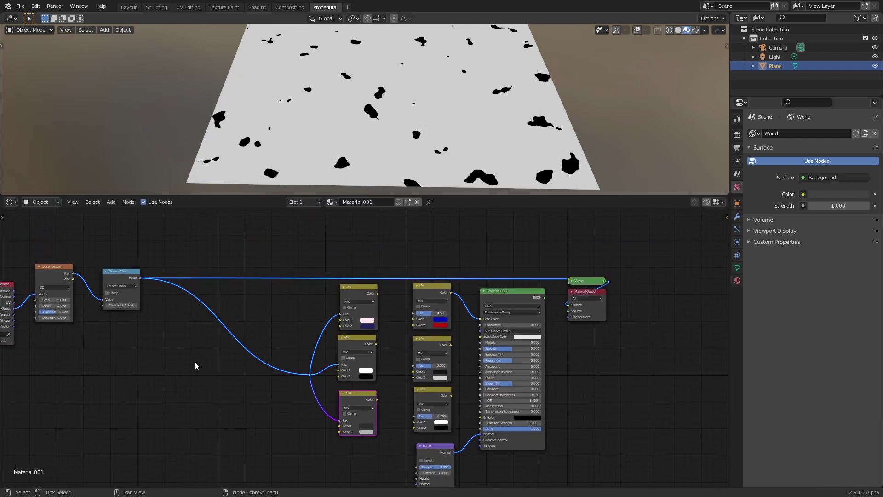
pyautogui.scroll(-1, 195, 365)
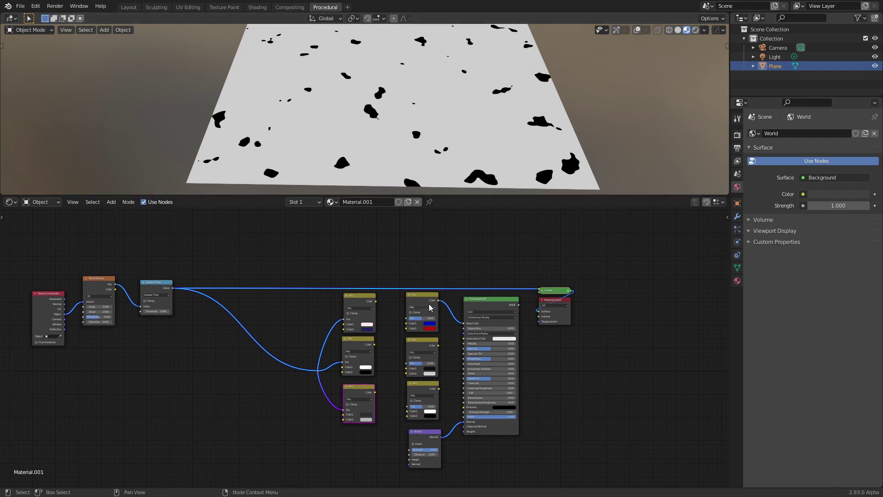
pyautogui.scroll(2, 282, 294)
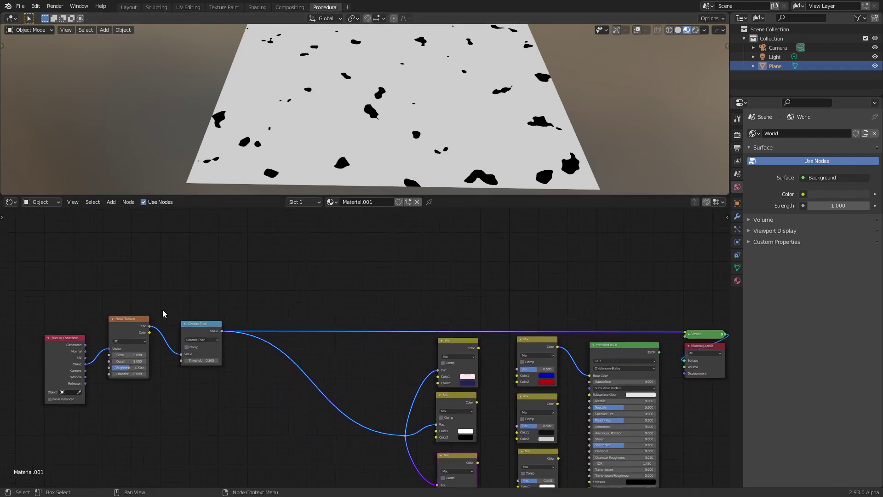
pyautogui.click(125, 324)
pyautogui.hotkey('shift', 'd')
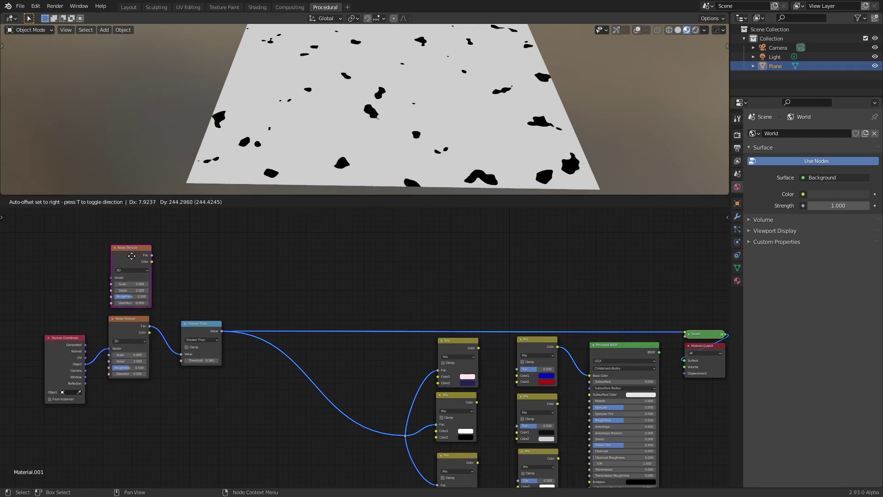
pyautogui.rightClick(128, 252)
pyautogui.press('x')
pyautogui.click(125, 324)
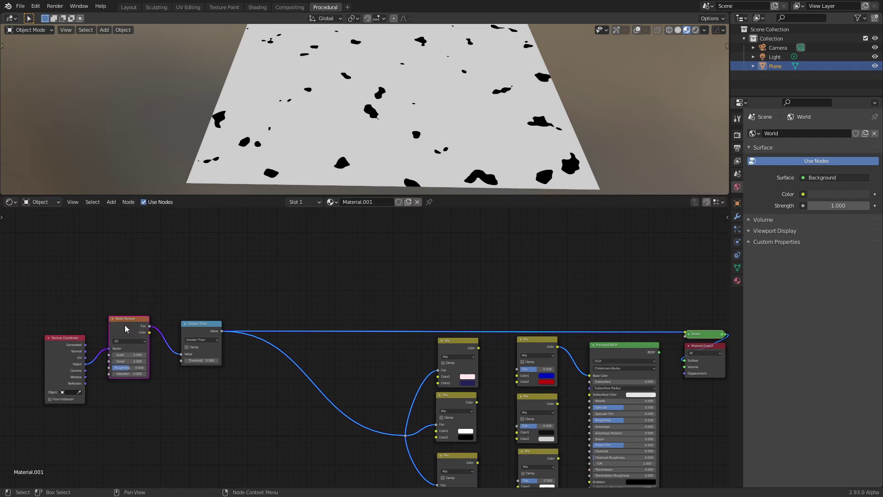
# Duplicate the Noise Texture above the original and connect the Texture Coordinate's Object output to the copy's Vector
pyautogui.hotkey('shift', 'd')
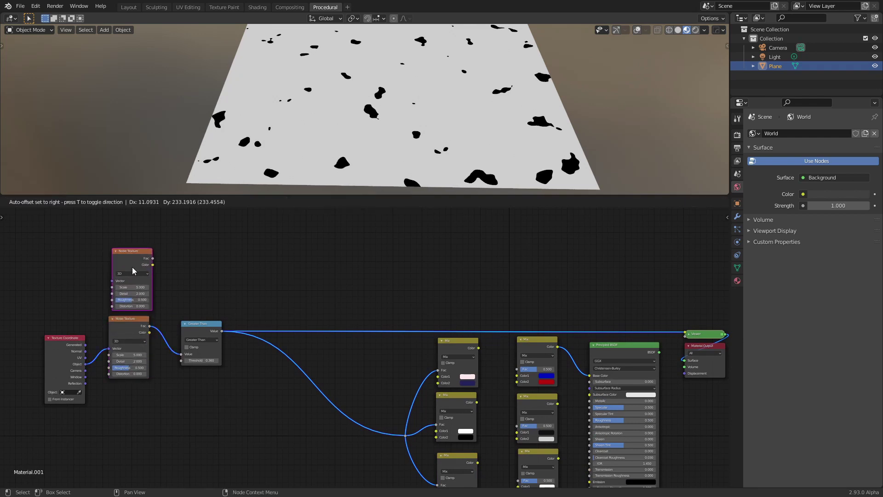
pyautogui.click(133, 249)
pyautogui.moveTo(75, 364); pyautogui.dragTo(113, 281)
pyautogui.click(114, 278)
pyautogui.moveTo(65, 321); pyautogui.dragTo(112, 281)
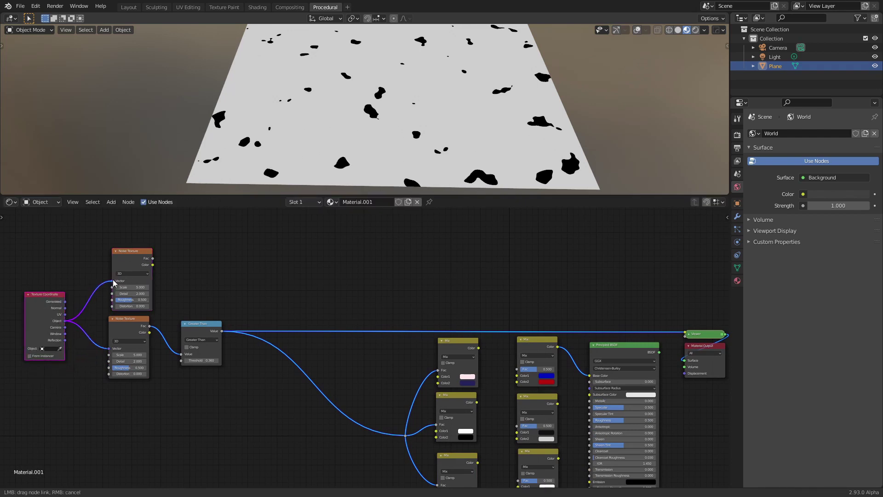
# Preview the duplicated Noise Texture aligned above the original and set its Scale to 2.5
pyautogui.keyDown('ctrl'); pyautogui.keyDown('shift'); pyautogui.click(129, 255); pyautogui.keyUp('shift'); pyautogui.keyUp('ctrl')
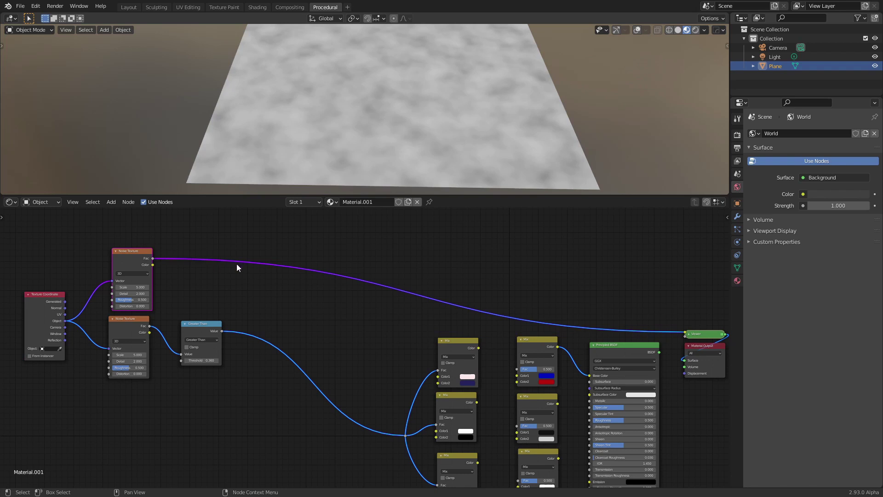
pyautogui.moveTo(129, 255); pyautogui.dragTo(125, 250)
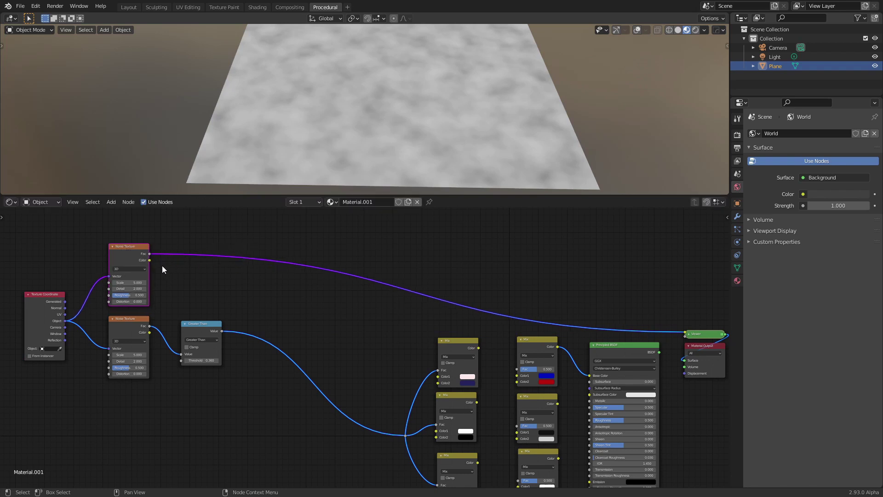
pyautogui.click(195, 325)
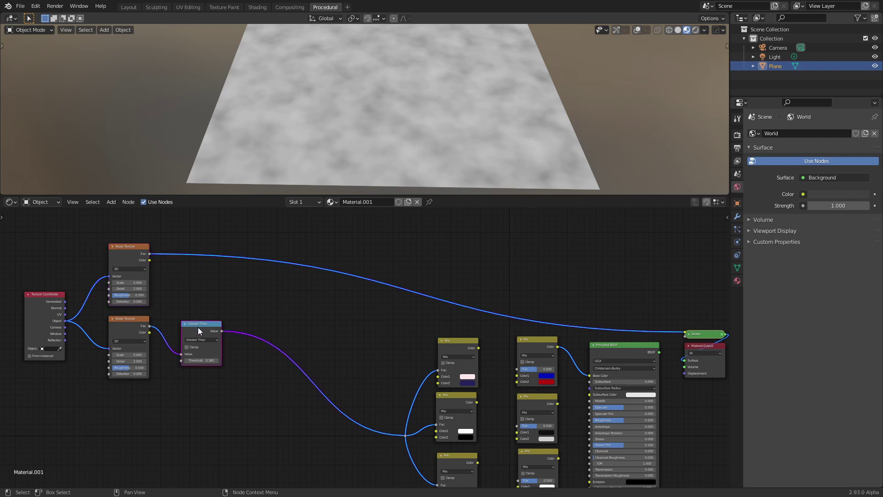
pyautogui.hotkey('ctrl', 'z')
# Insert a Map Range node between the upper Noise Texture and the Viewer, and set its From Min to 0.41
pyautogui.hotkey('shift', 'a')
pyautogui.write('ra')
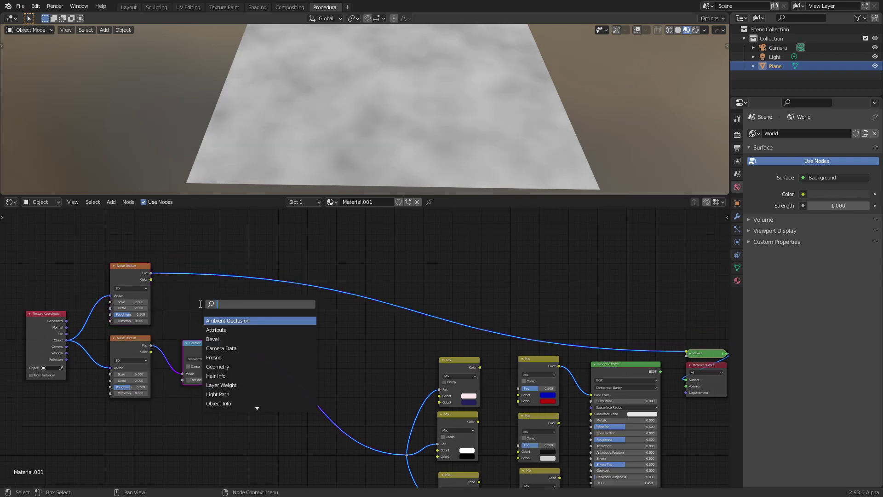
pyautogui.write('ng')
pyautogui.press('Return')
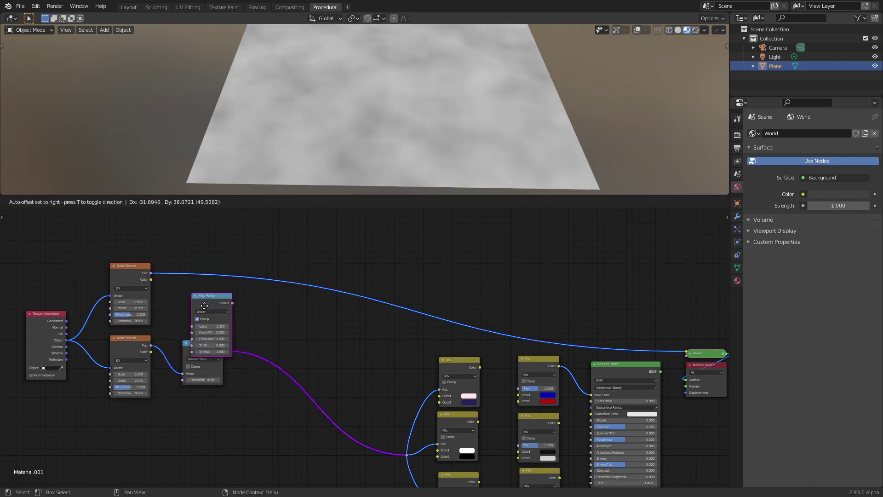
pyautogui.click(190, 269)
pyautogui.moveTo(194, 260); pyautogui.dragTo(199, 265)
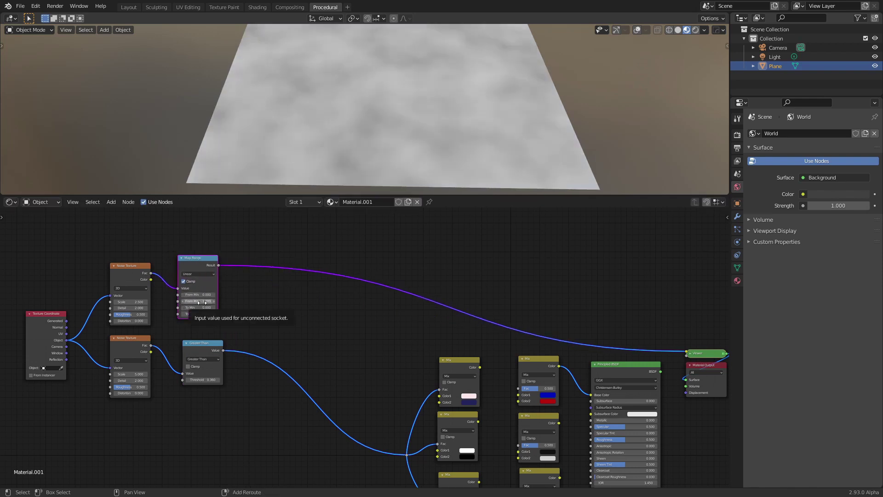
pyautogui.moveTo(200, 294); pyautogui.dragTo(220, 294)
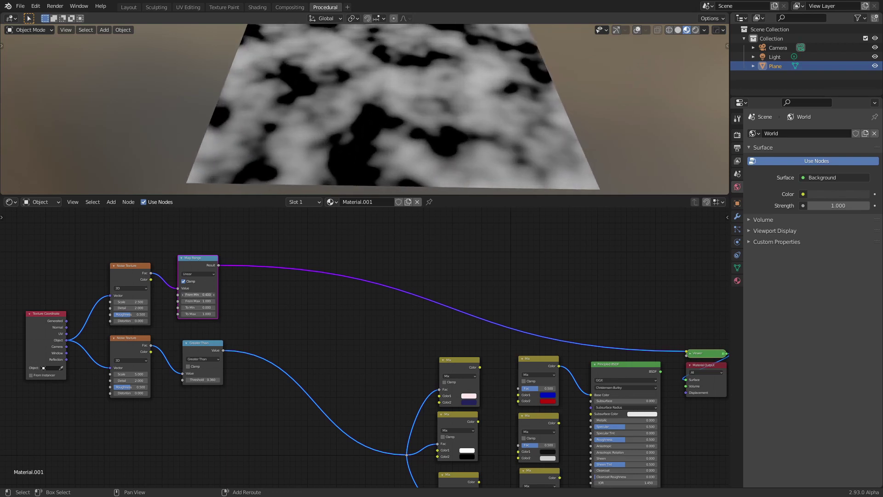
# Connect the Map Range Result to the top right-column Mix's Fac, and each left-column Mix's Color to its right neighbour's Color1
pyautogui.scroll(-2, 322, 303)
pyautogui.moveTo(162, 235); pyautogui.dragTo(415, 330)
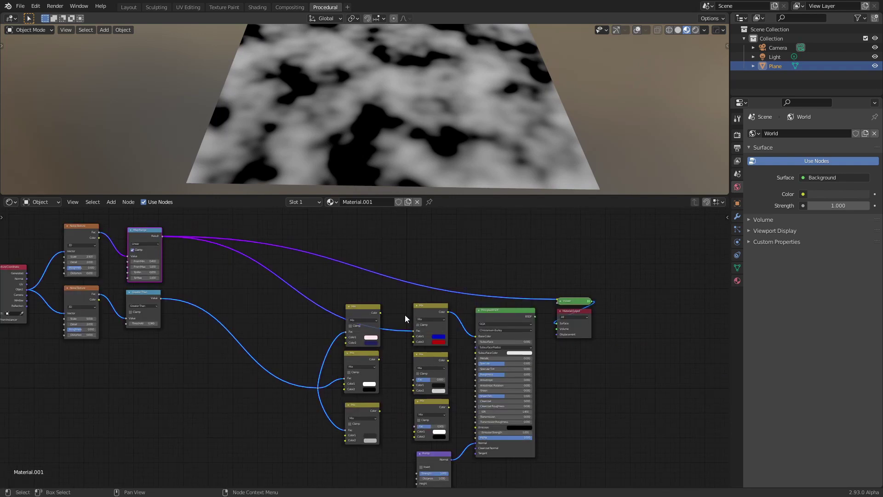
pyautogui.moveTo(331, 280); pyautogui.dragTo(229, 260, button='middle')
pyautogui.scroll(4, 223, 283)
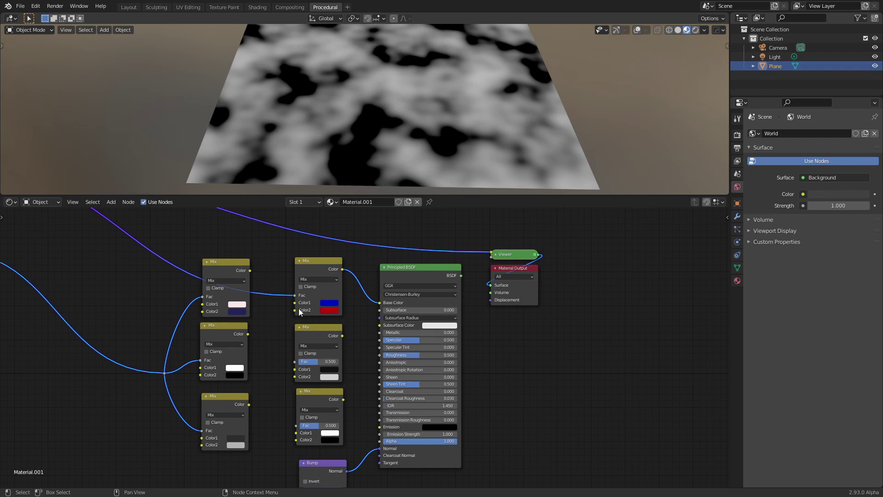
pyautogui.moveTo(250, 271); pyautogui.dragTo(301, 305)
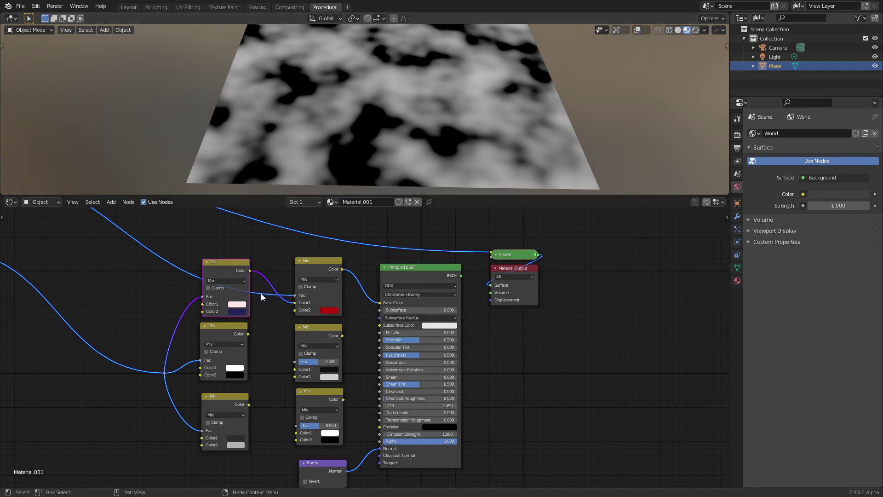
pyautogui.moveTo(260, 321); pyautogui.dragTo(271, 269, button='middle')
pyautogui.moveTo(259, 282); pyautogui.dragTo(300, 323)
pyautogui.moveTo(260, 353); pyautogui.dragTo(311, 381)
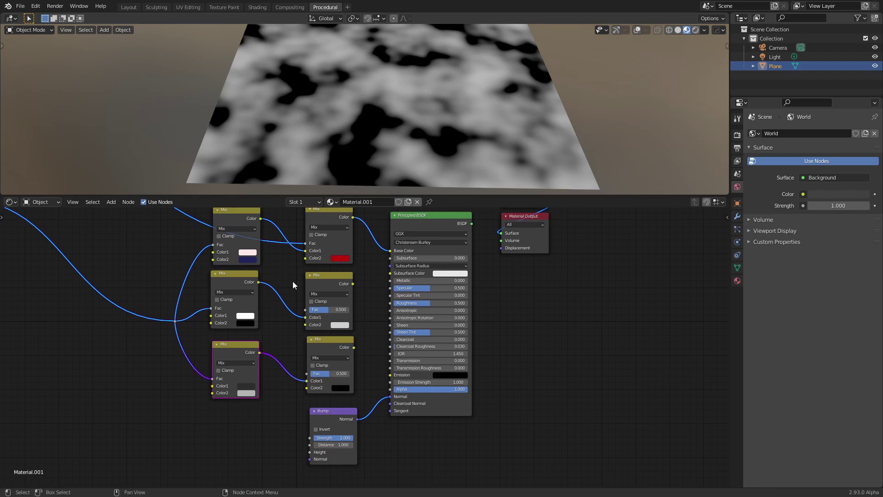
# Add a reroute on the Map Range link and connect it to the Fac of the middle and lowest right-column Mix nodes
pyautogui.scroll(-2, 293, 280)
pyautogui.keyDown('shift'); pyautogui.moveTo(299, 275); pyautogui.dragTo(302, 286, button='right'); pyautogui.keyUp('shift')
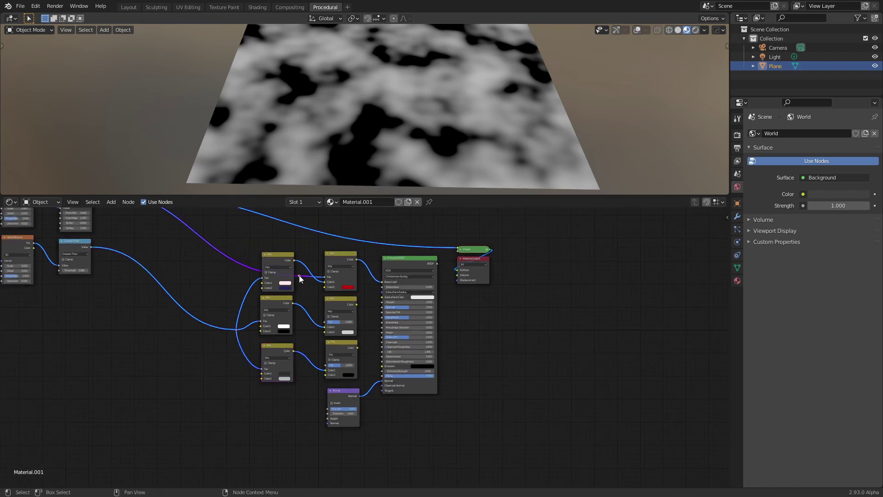
pyautogui.moveTo(300, 276); pyautogui.dragTo(325, 322)
pyautogui.moveTo(299, 276); pyautogui.dragTo(324, 365)
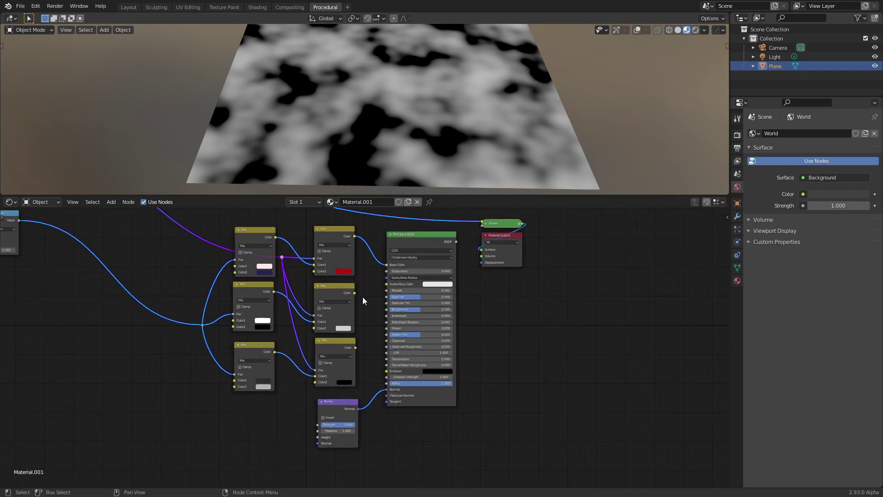
# Set Color2 of the top right-column Mix node to a dark, desaturated reddish brown
pyautogui.scroll(3, 357, 311)
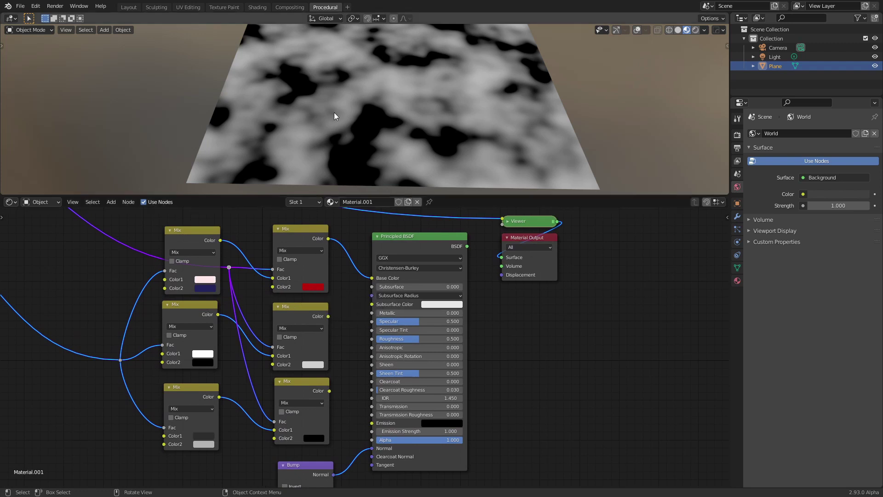
pyautogui.click(310, 287)
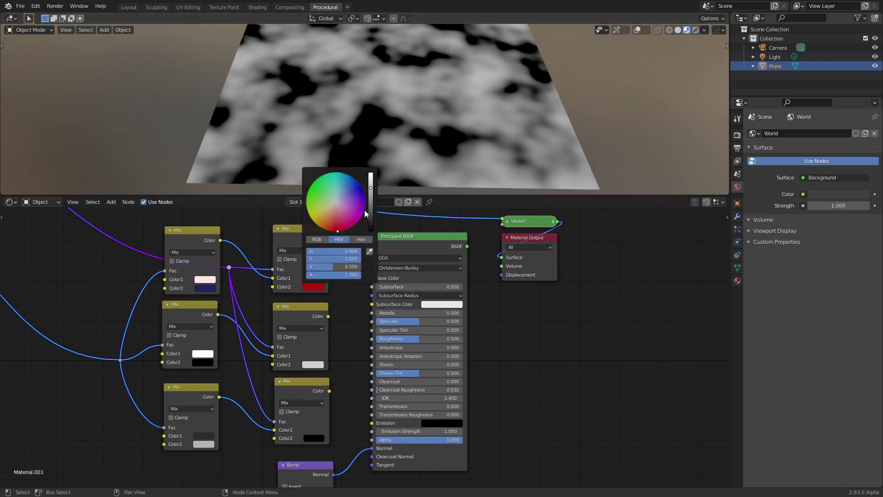
pyautogui.click(330, 223)
pyautogui.moveTo(370, 205); pyautogui.dragTo(370, 210)
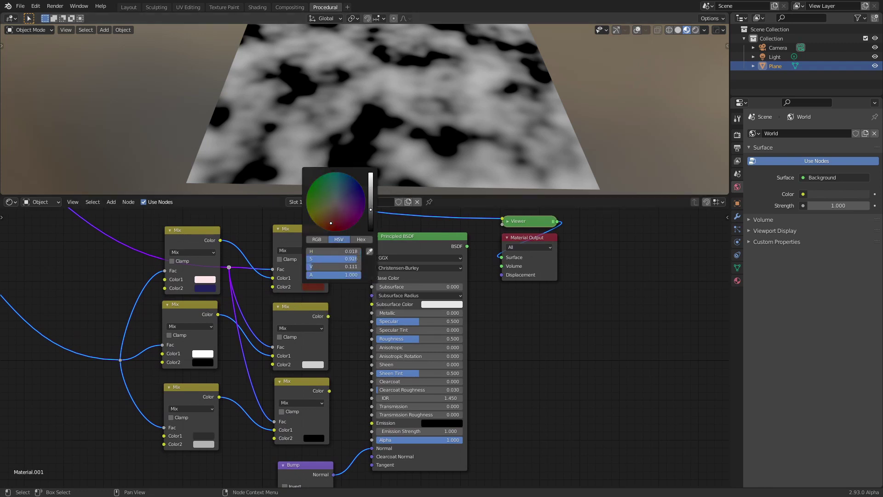
pyautogui.click(332, 217)
# Connect the middle right-column Mix node to the Principled BSDF's Metallic input and set its Color2 to black
pyautogui.moveTo(340, 326); pyautogui.dragTo(345, 285, button='middle')
pyautogui.moveTo(331, 284); pyautogui.dragTo(376, 280)
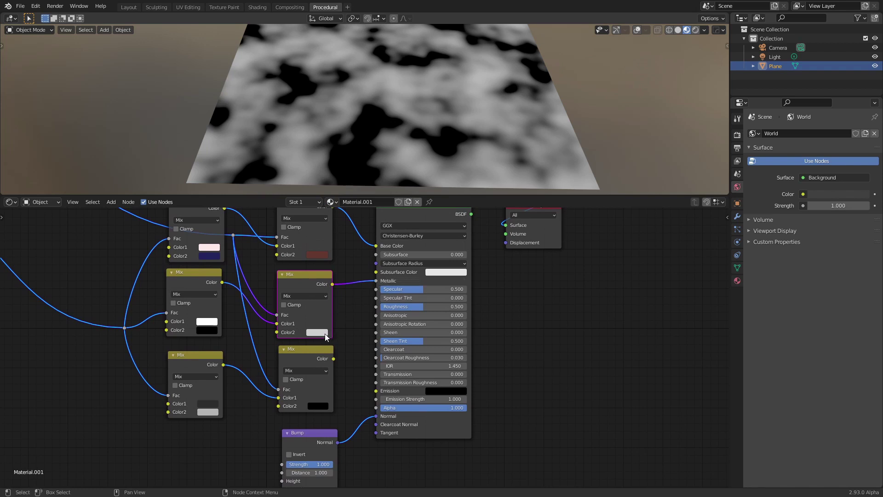
pyautogui.click(320, 333)
pyautogui.moveTo(377, 230); pyautogui.dragTo(375, 275)
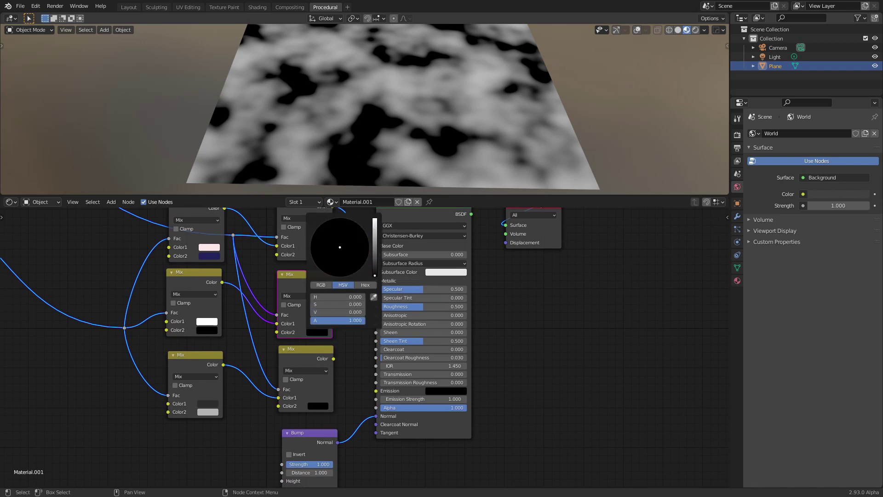
# Connect the lowest right-column Mix node to the Principled BSDF's Roughness and set its Color2 to light grey with a value of 0.706
pyautogui.moveTo(350, 349); pyautogui.dragTo(356, 302, button='middle')
pyautogui.click(319, 260)
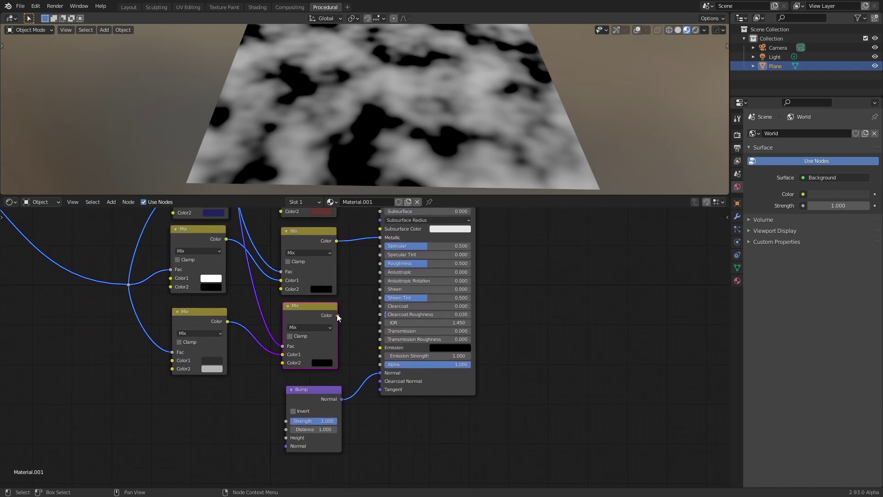
pyautogui.moveTo(337, 315); pyautogui.dragTo(380, 256)
pyautogui.click(322, 363)
pyautogui.click(381, 268)
pyautogui.click(322, 363)
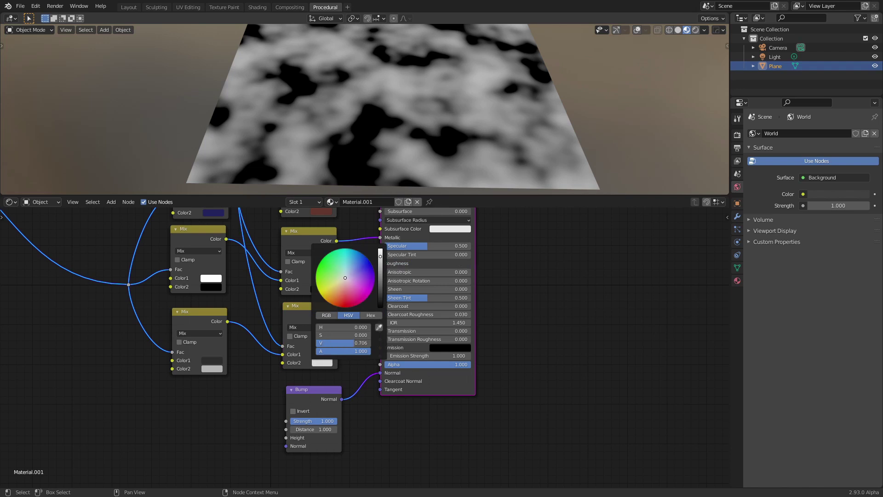
# Connect the Principled BSDF to the Material Output's Surface to preview the full material
pyautogui.scroll(-4, 469, 280)
pyautogui.moveTo(473, 277); pyautogui.dragTo(483, 334, button='middle')
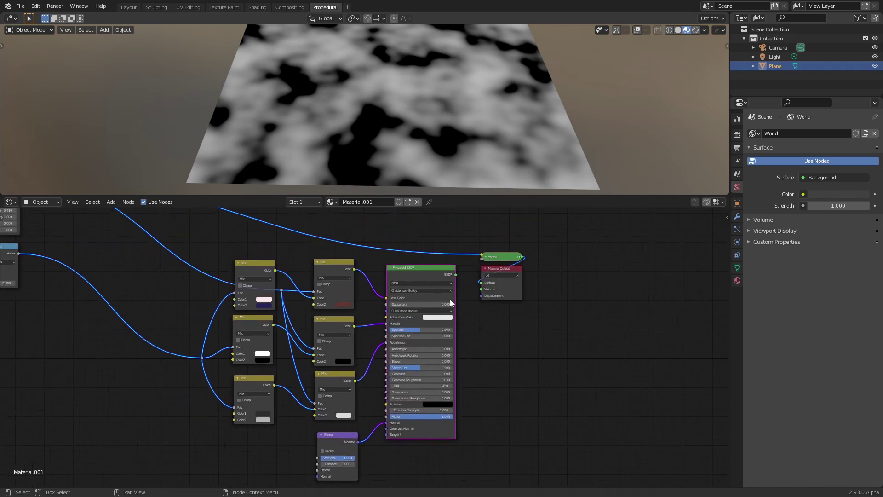
pyautogui.keyDown('ctrl'); pyautogui.keyDown('shift'); pyautogui.click(412, 270); pyautogui.keyUp('shift'); pyautogui.keyUp('ctrl')
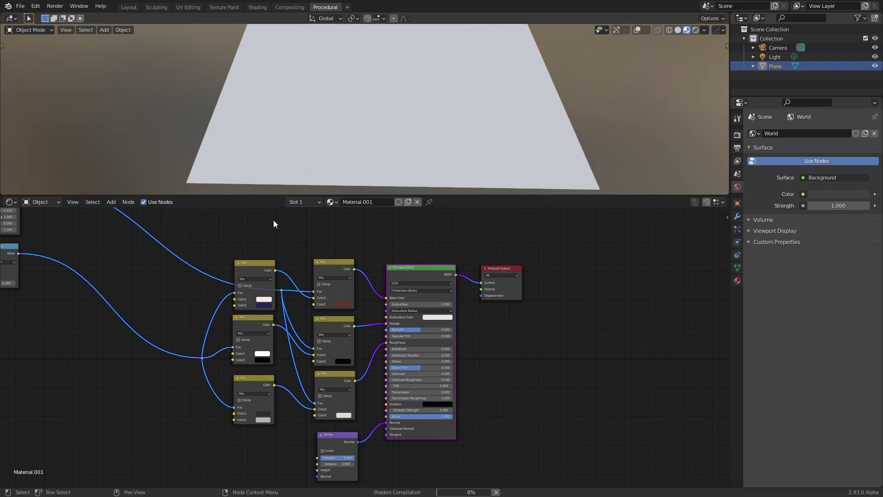
# Set the Map Range node's To Max to 0.34 and inspect the material on the plane
pyautogui.moveTo(115, 241); pyautogui.dragTo(379, 352, button='middle')
pyautogui.scroll(1, 377, 352)
pyautogui.scroll(1, 321, 294)
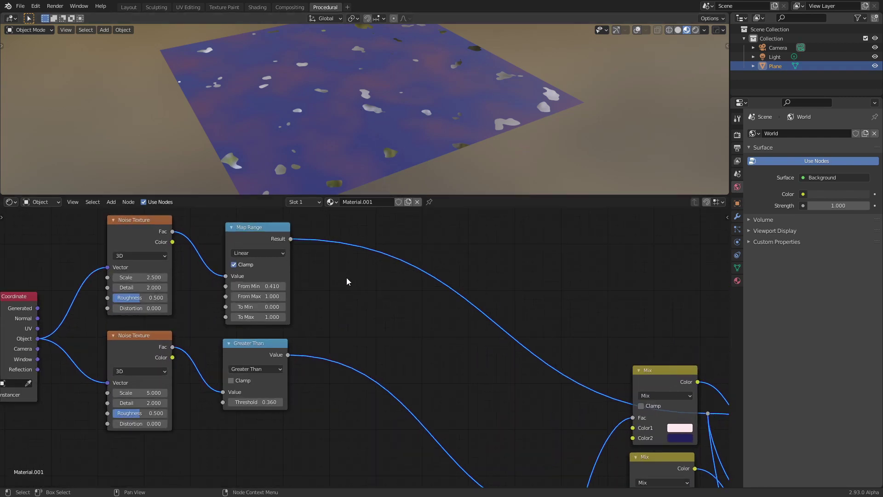
pyautogui.moveTo(346, 278); pyautogui.dragTo(350, 291, button='middle')
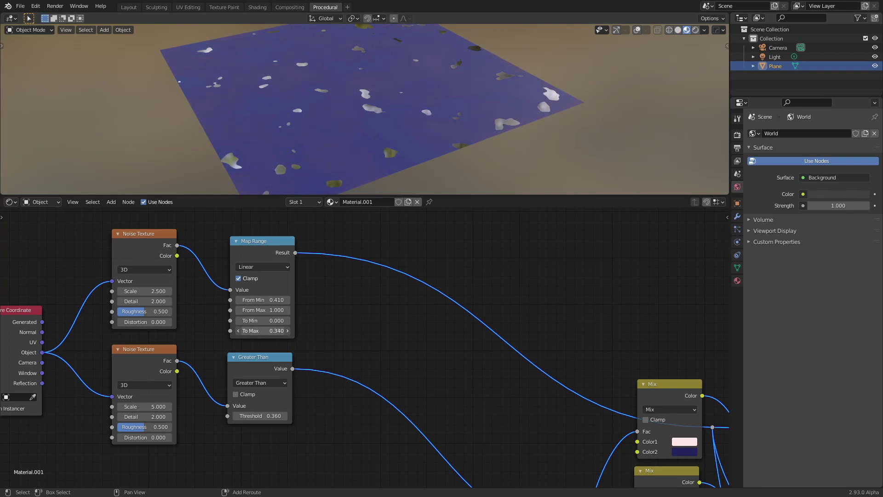
pyautogui.press('Home')
pyautogui.moveTo(285, 133); pyautogui.dragTo(375, 77, button='middle')
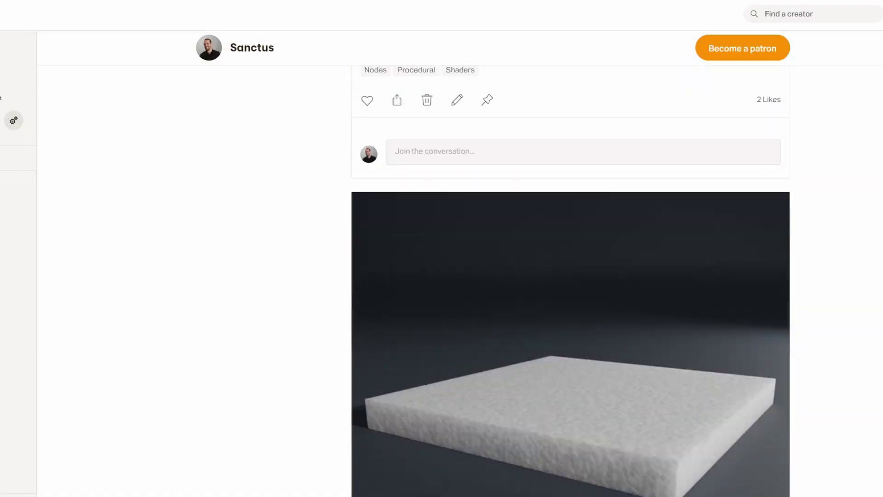
# Switch to the Patreon creator page and browse its posts about procedural shaders
pyautogui.scroll(2, 571, 276)
pyautogui.scroll(-20, 570, 280)
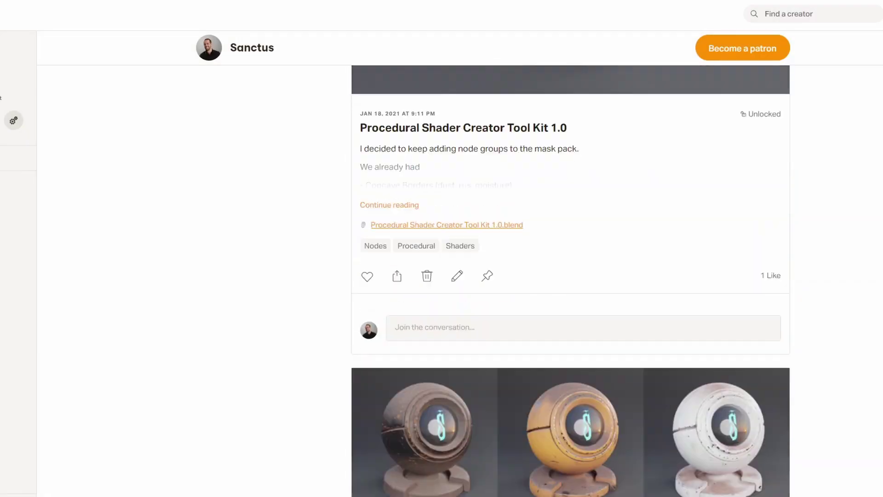
pyautogui.scroll(-20, 570, 280)
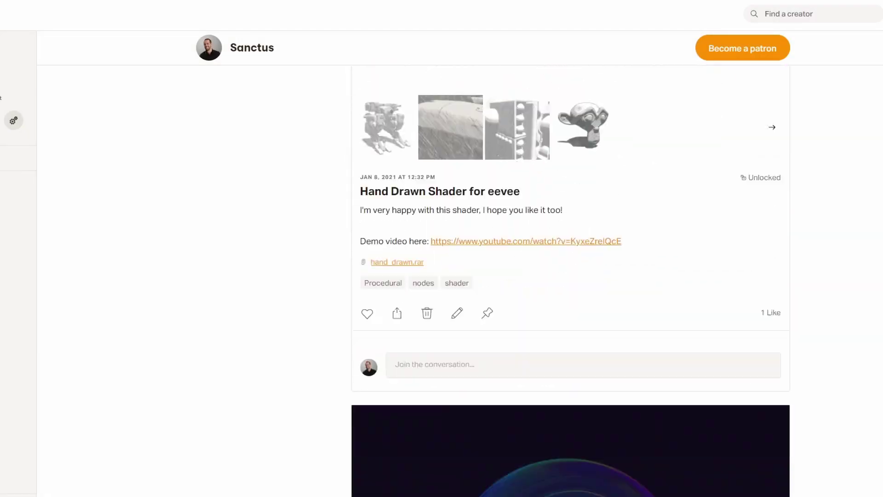
pyautogui.scroll(-20, 570, 281)
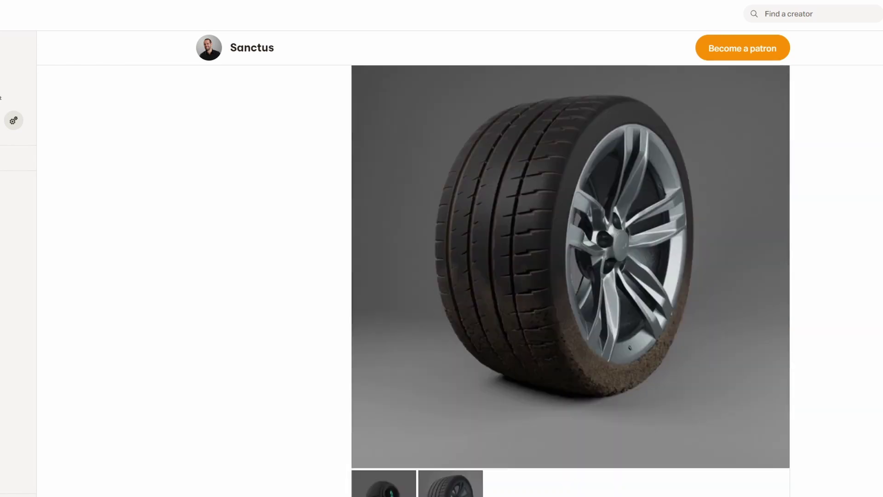